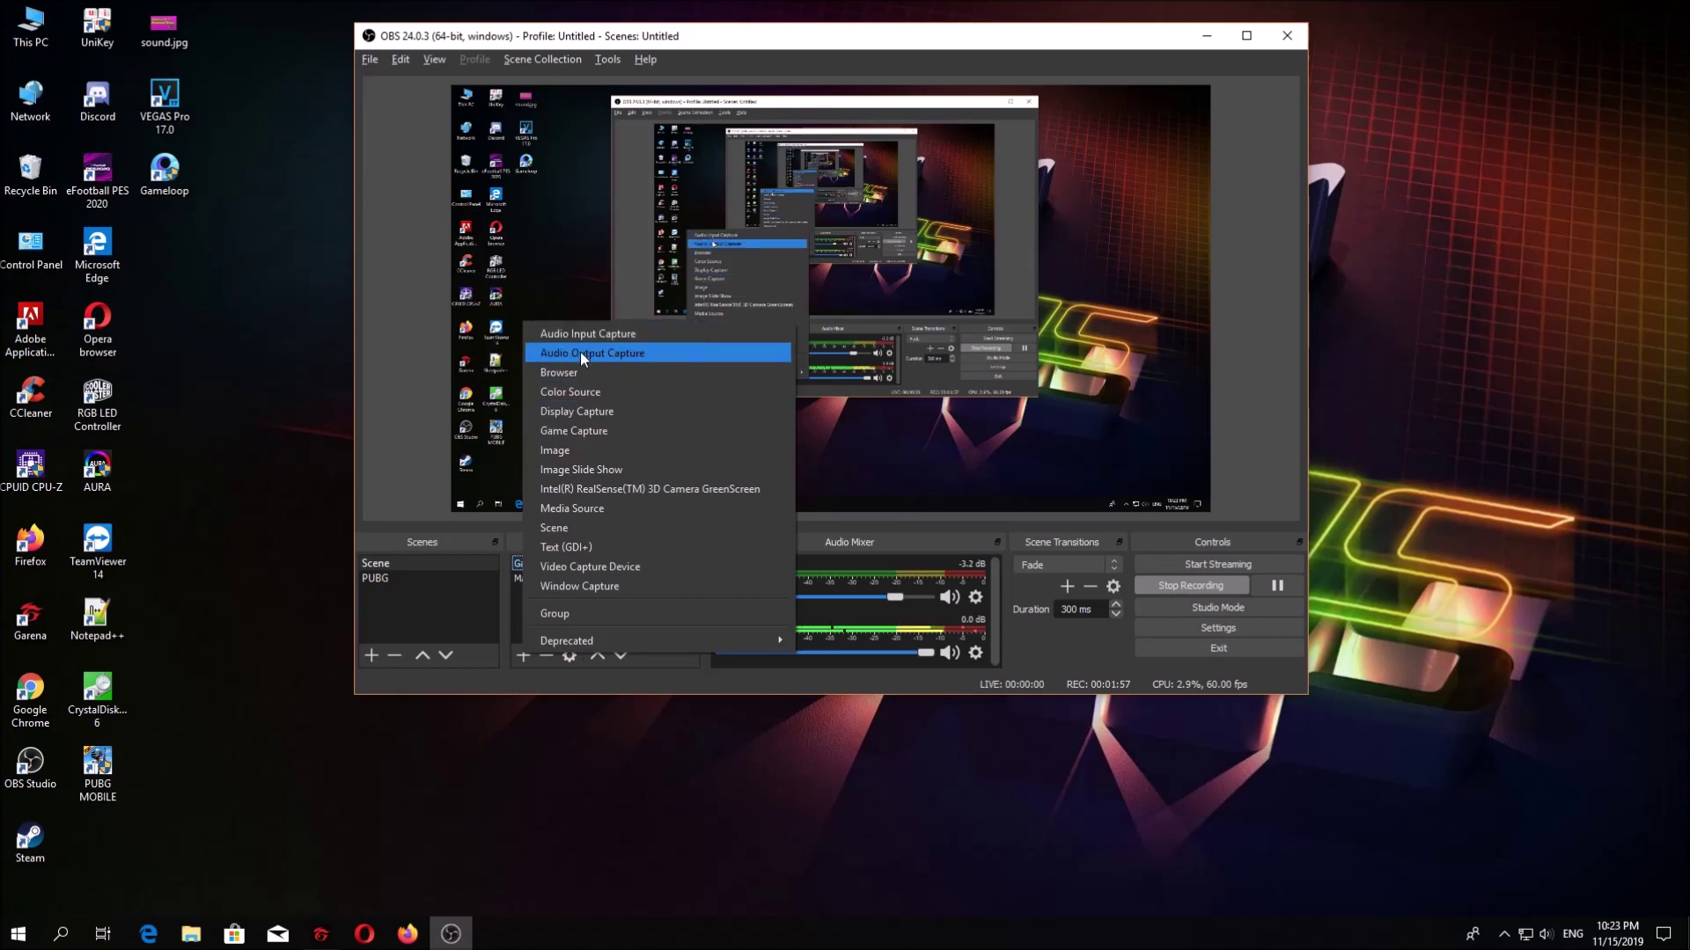
Step: Create a new Image source in the scene and start browsing for its picture file
click(564, 450)
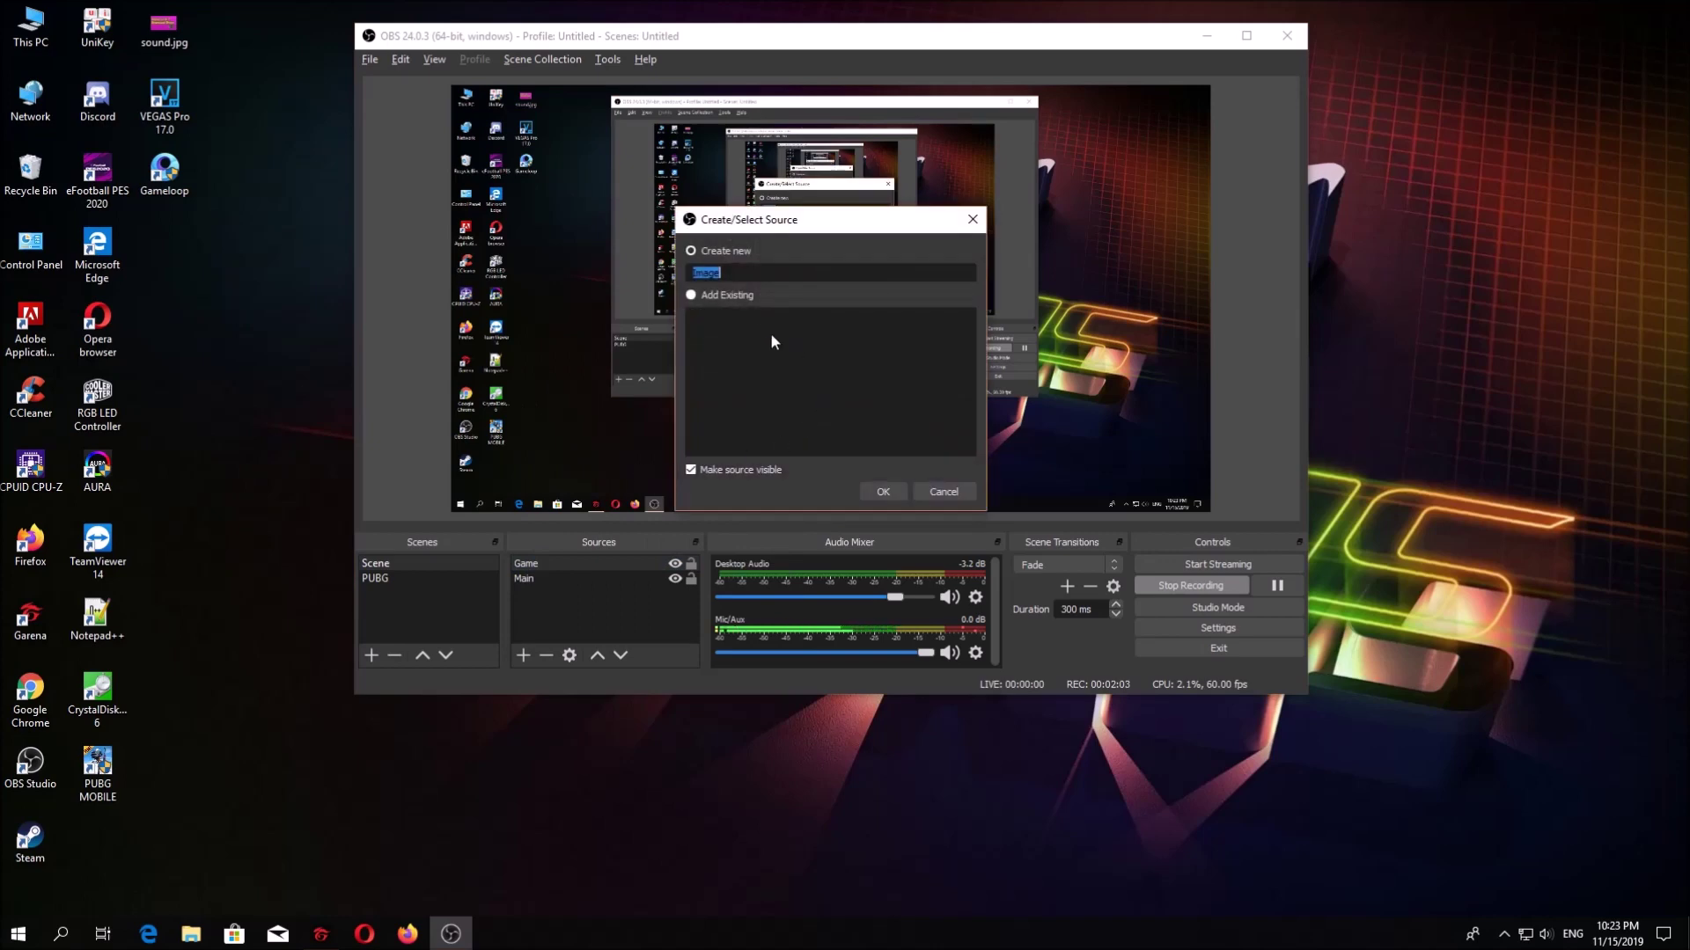
click(869, 489)
click(1083, 477)
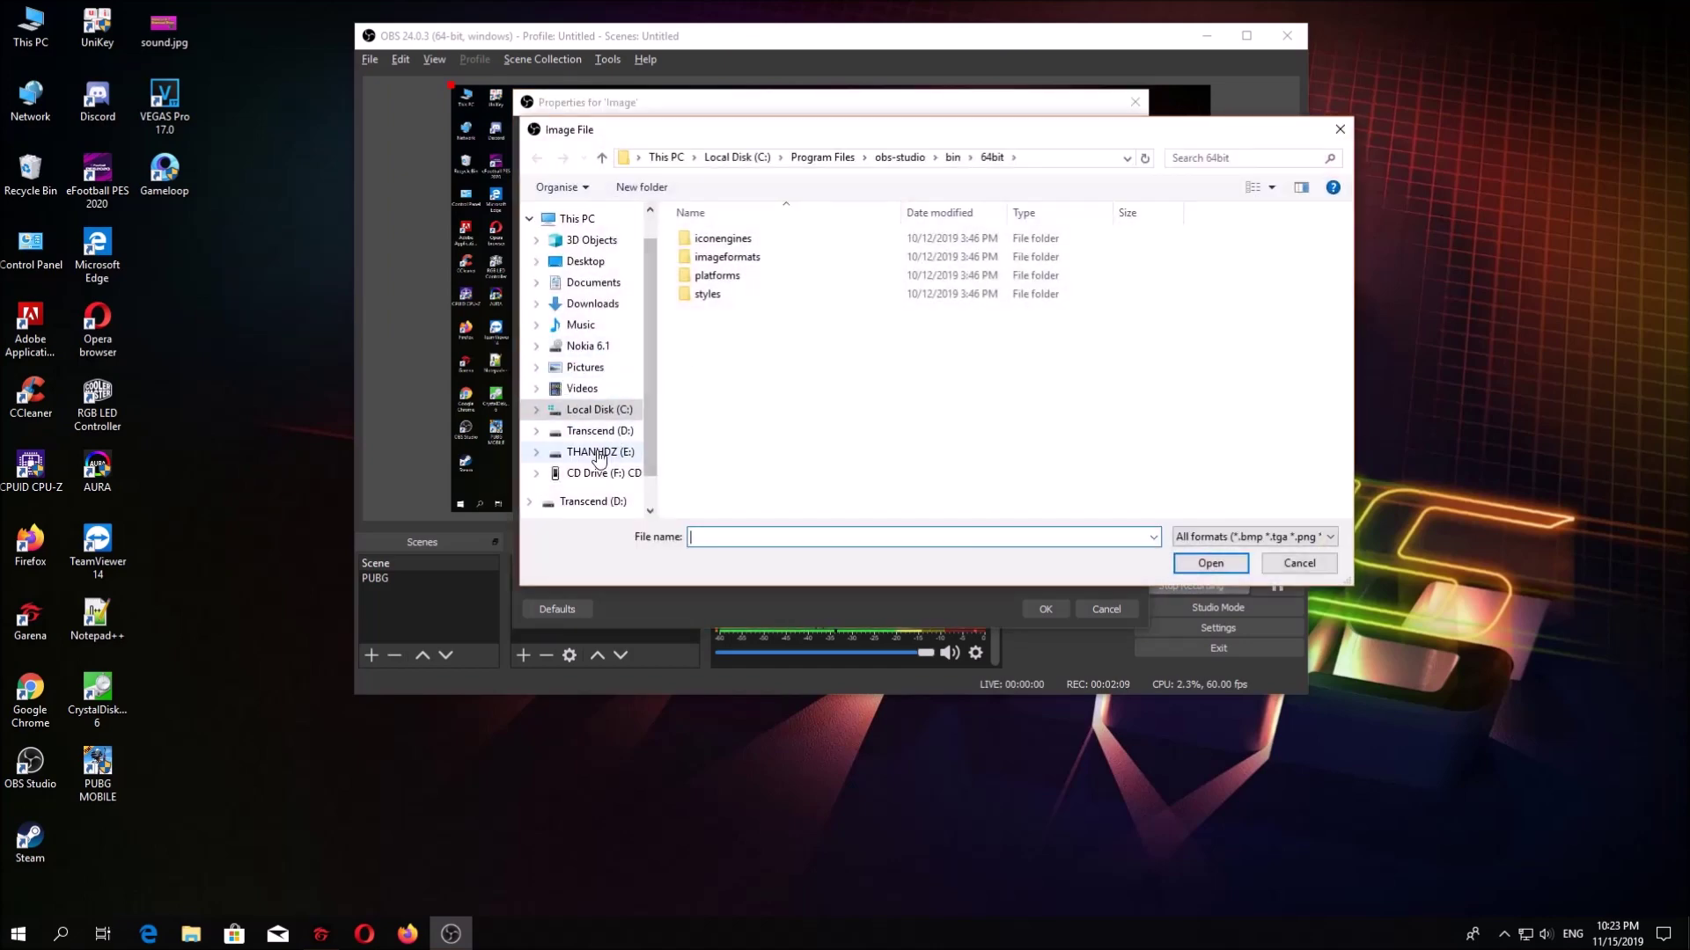
Step: Look through the D: and E: drives and the GAME folder for a picture
click(598, 452)
click(600, 431)
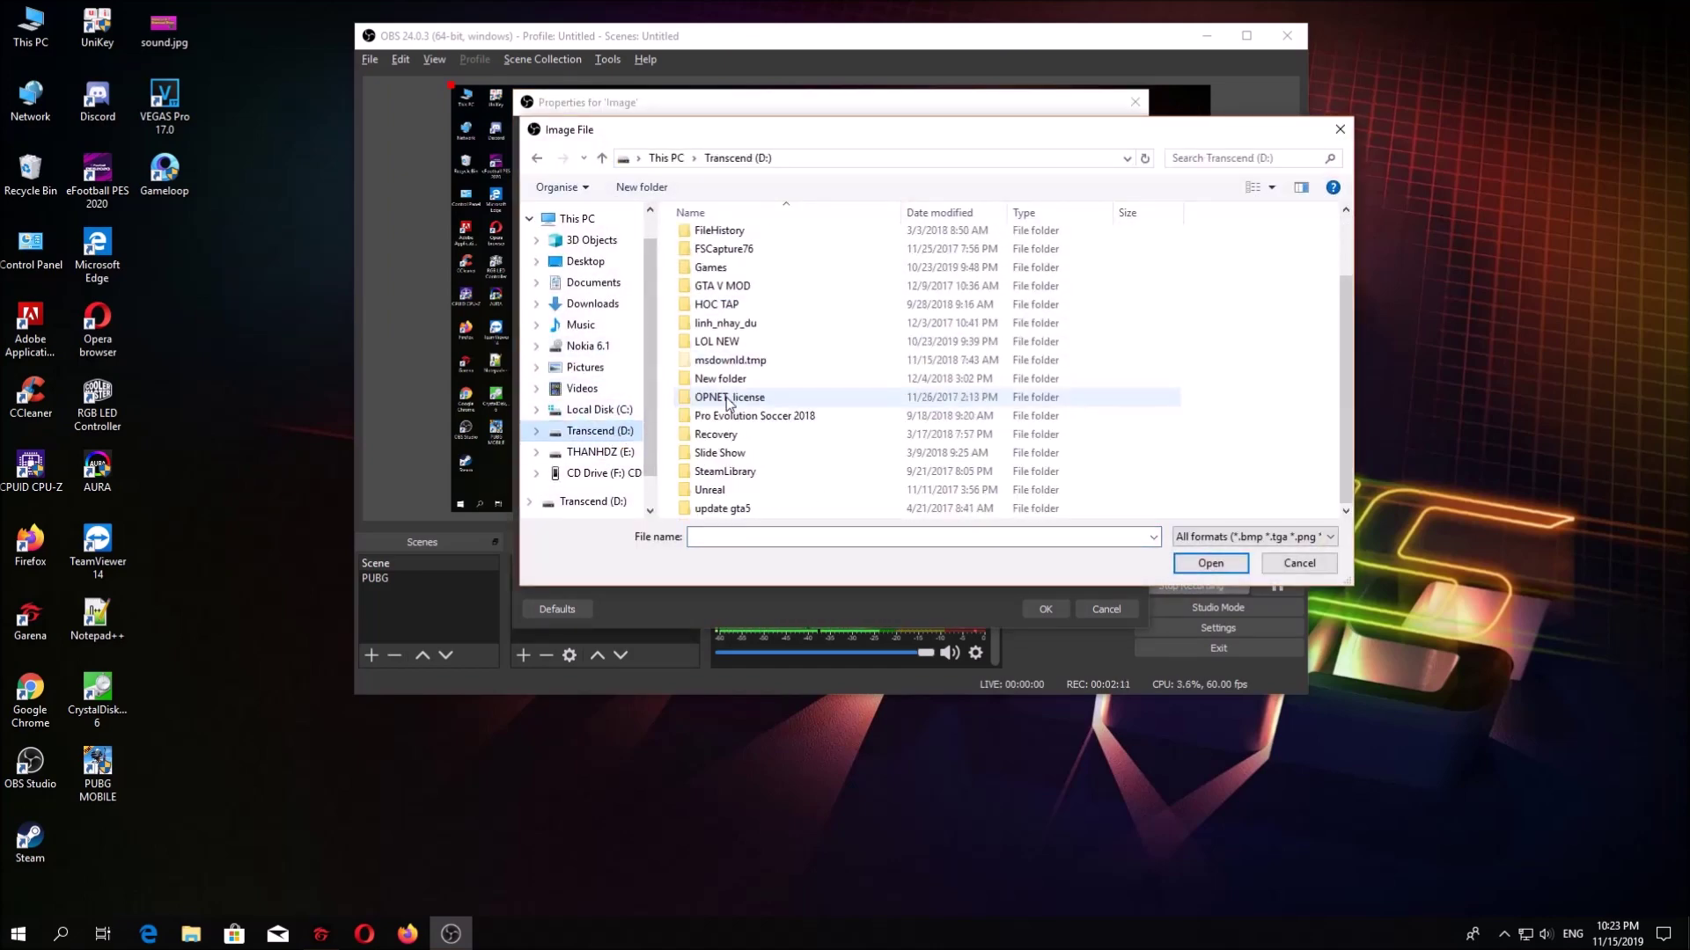
click(598, 473)
click(599, 451)
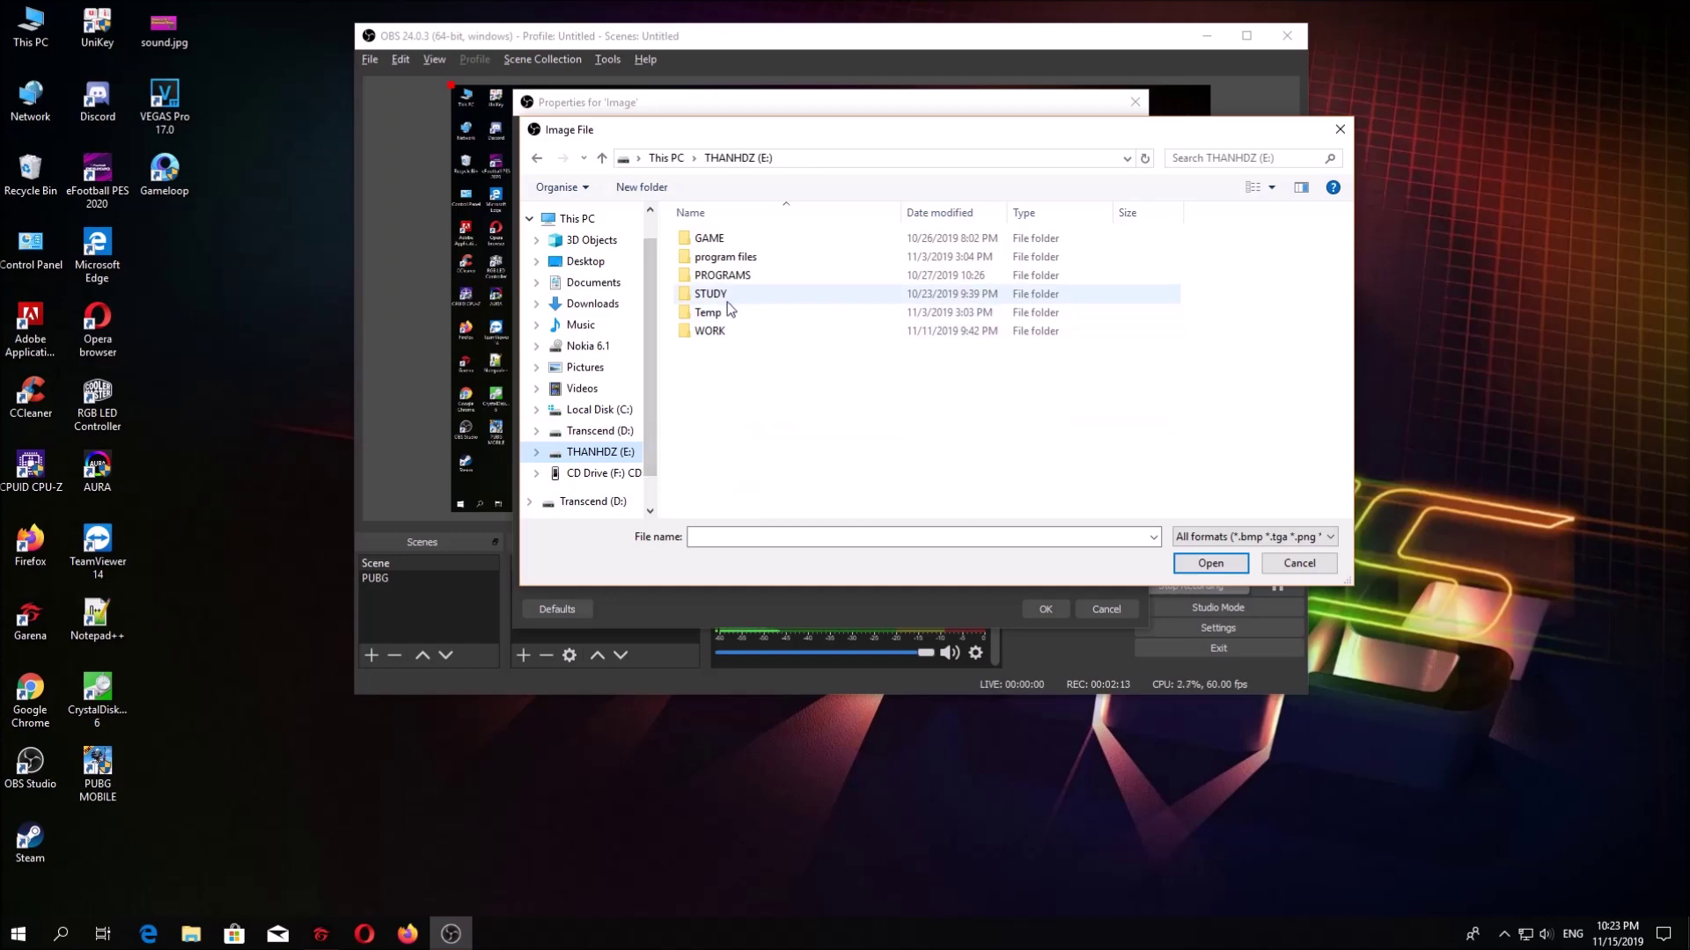
click(716, 276)
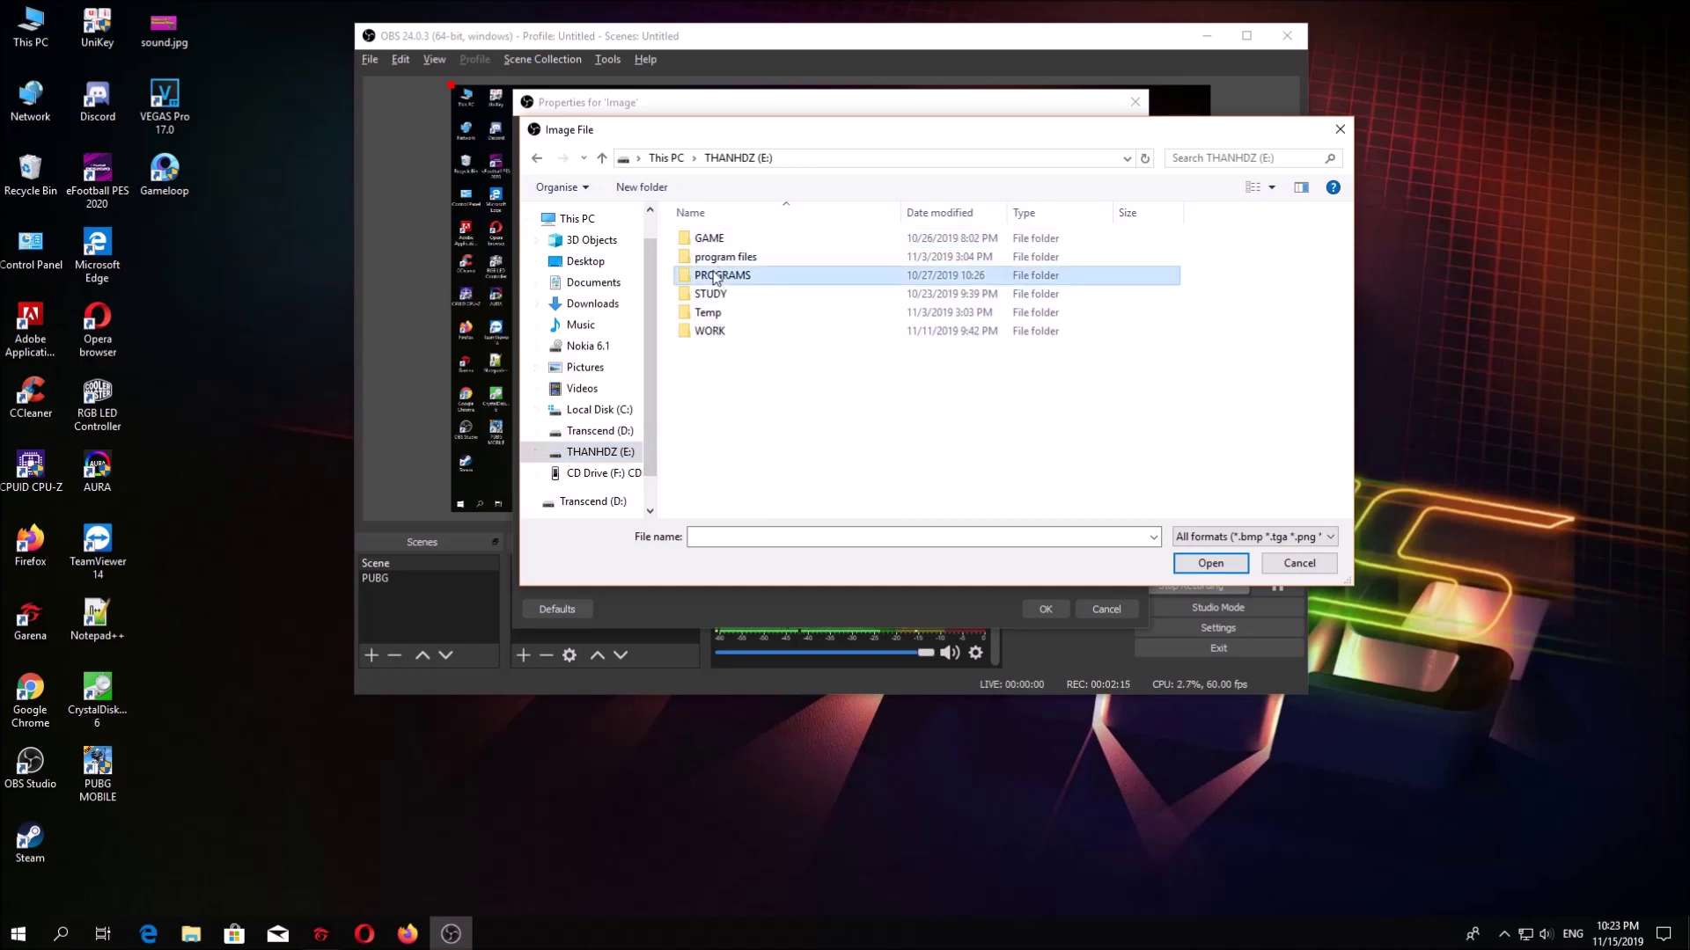
double_click(711, 239)
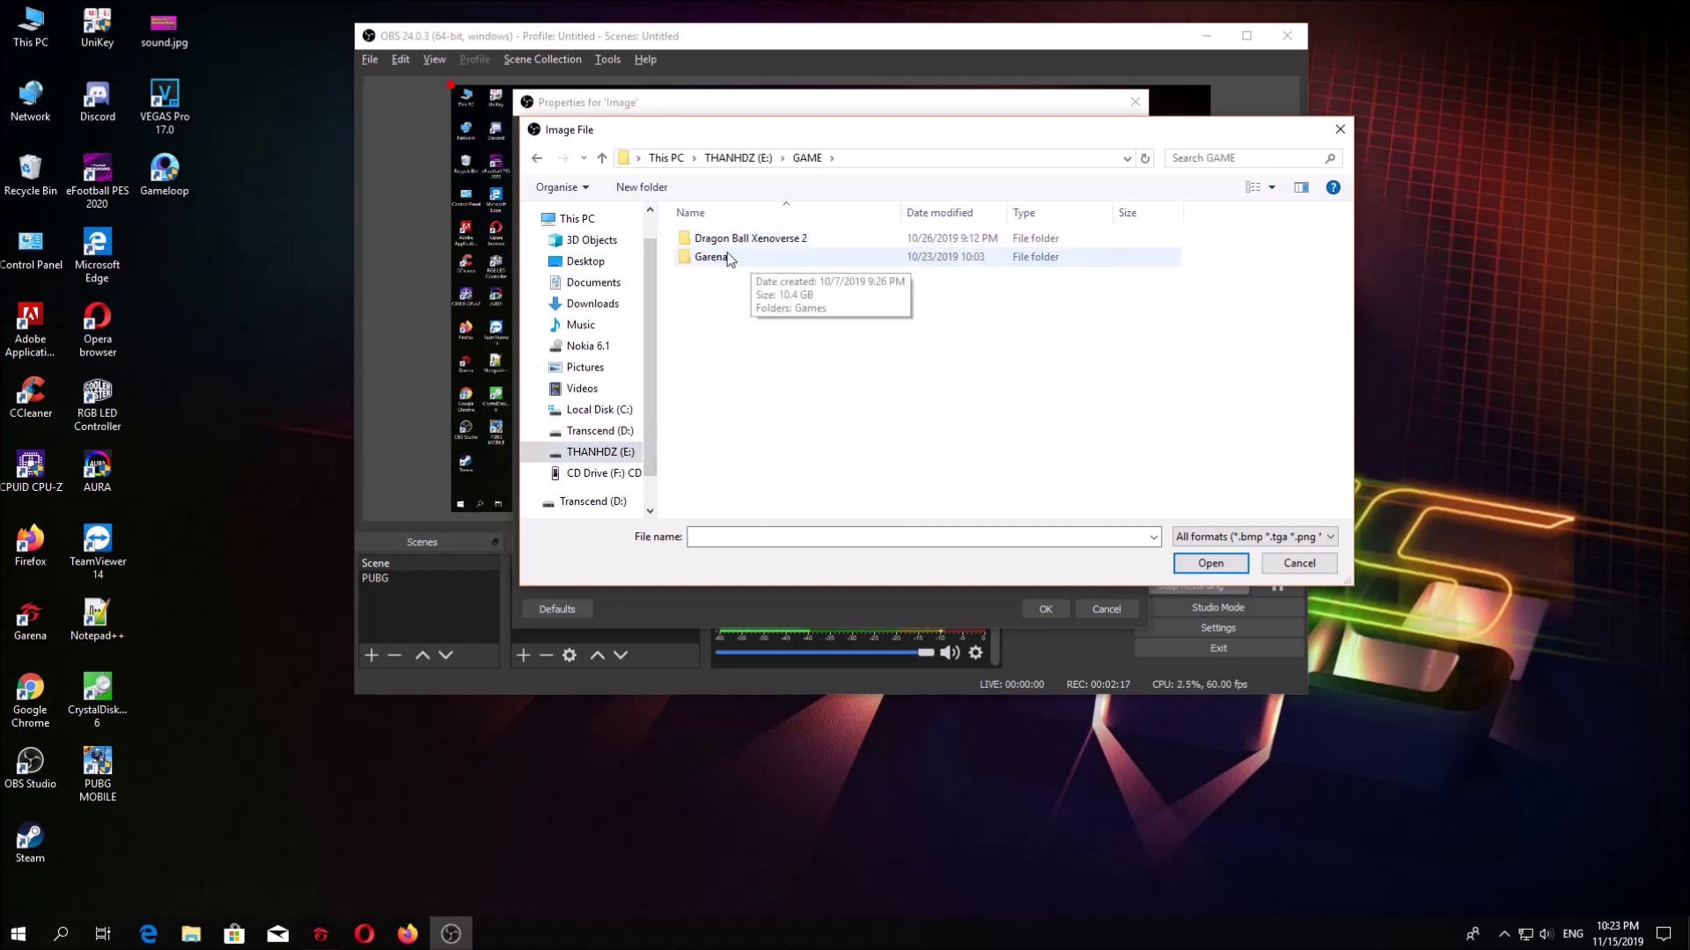
click(537, 157)
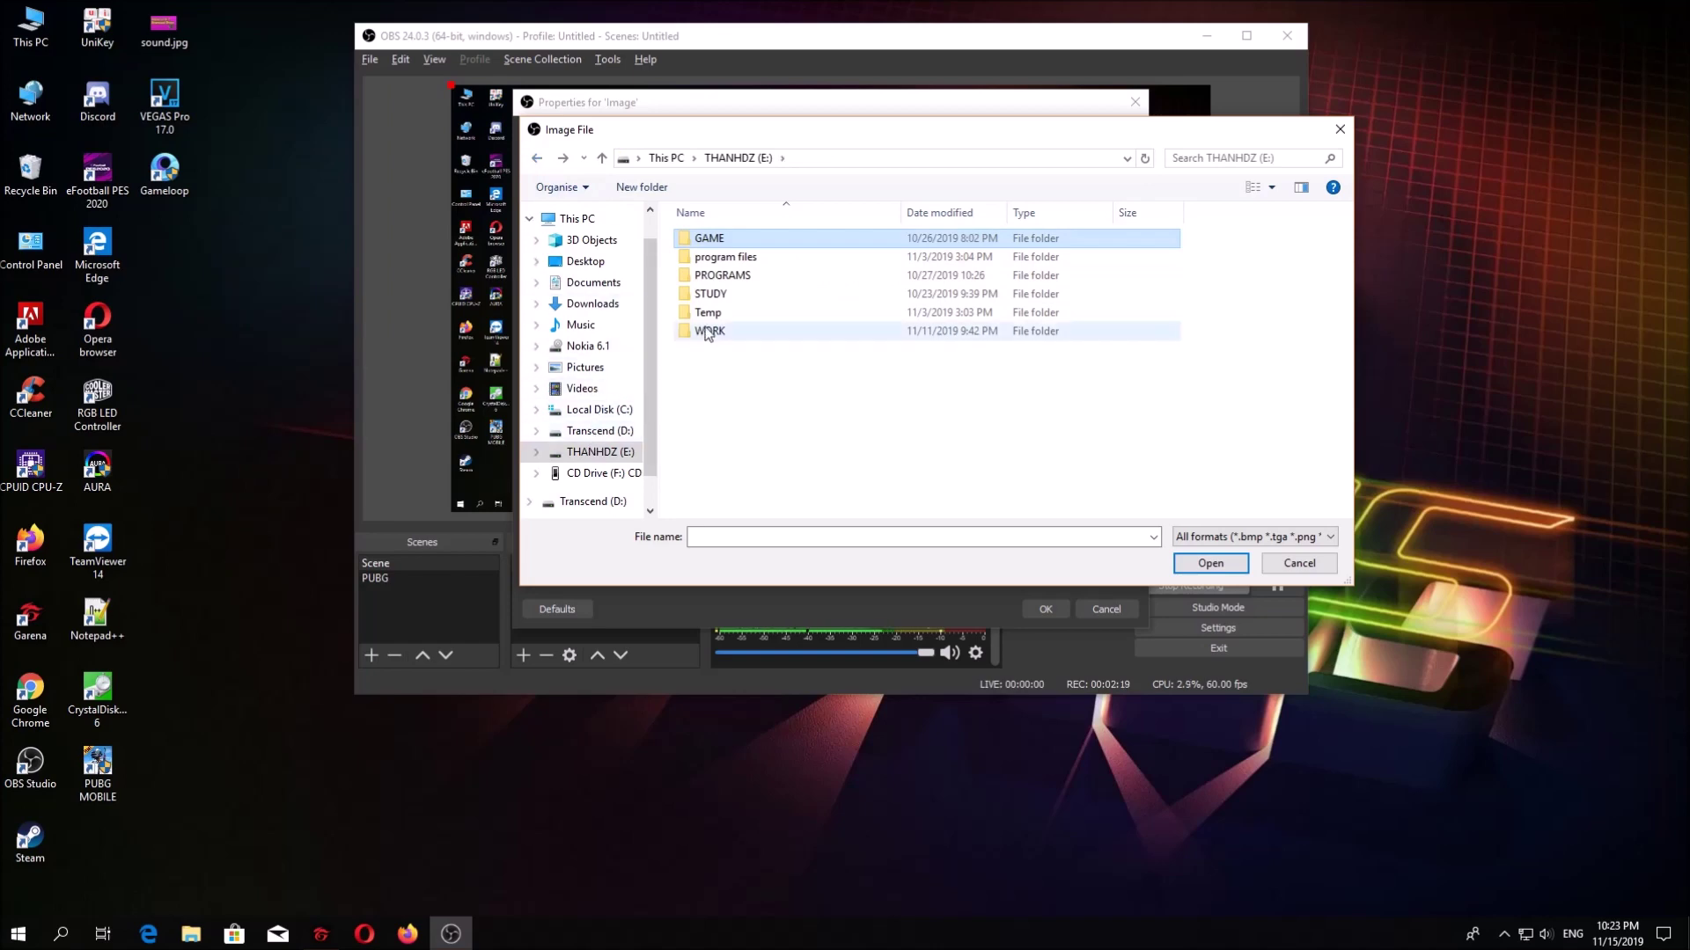
Step: Load a picture from the WORK > YOUTUBE > IMAGE folder on the E: drive into the Image source
double_click(707, 331)
double_click(726, 253)
click(537, 158)
double_click(824, 277)
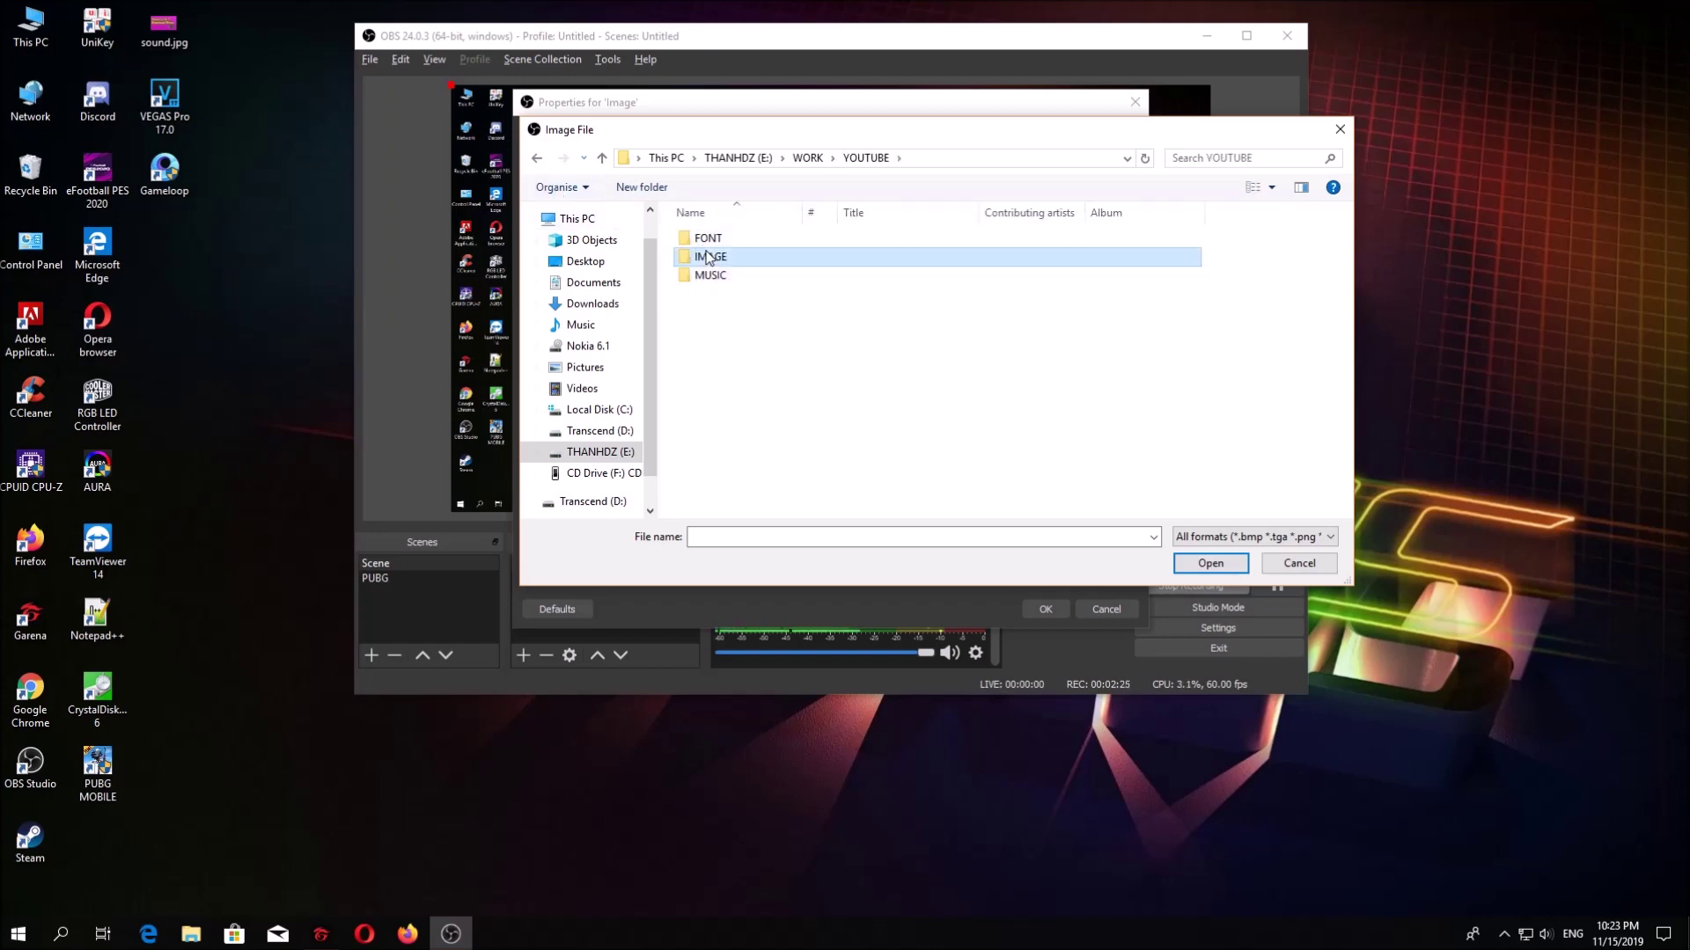
double_click(706, 257)
click(718, 269)
click(1210, 563)
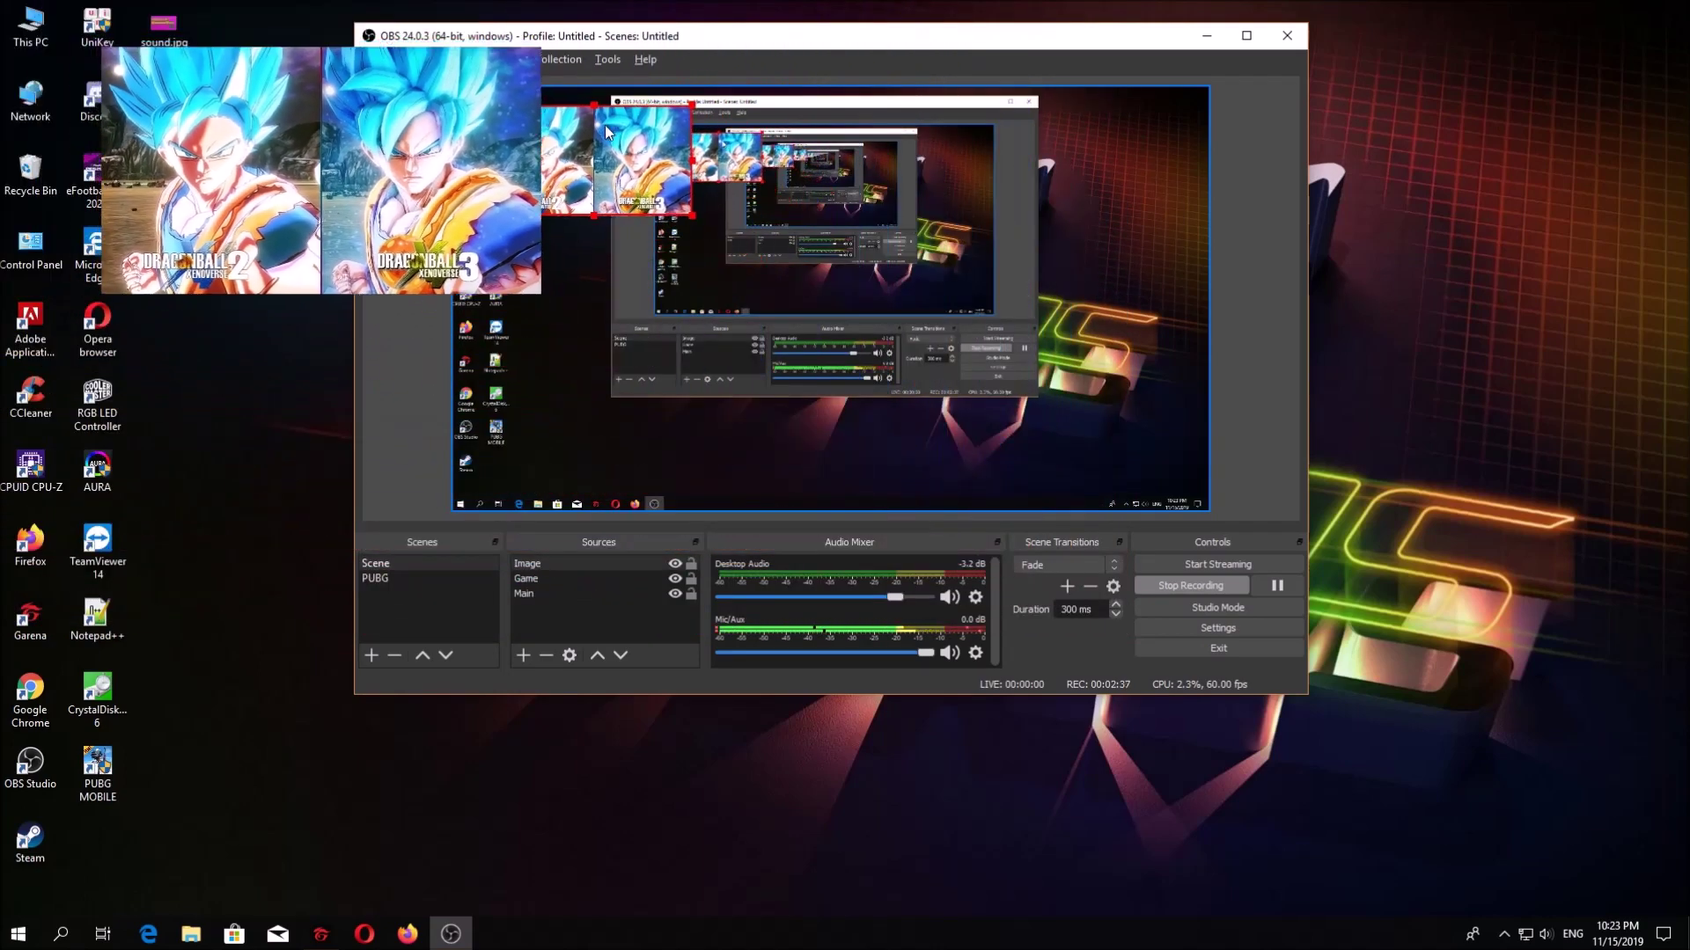
Step: Move the picture into the lower-right corner of the canvas and hide the Image source
drag(604, 125, 1114, 426)
drag(1012, 458, 1052, 455)
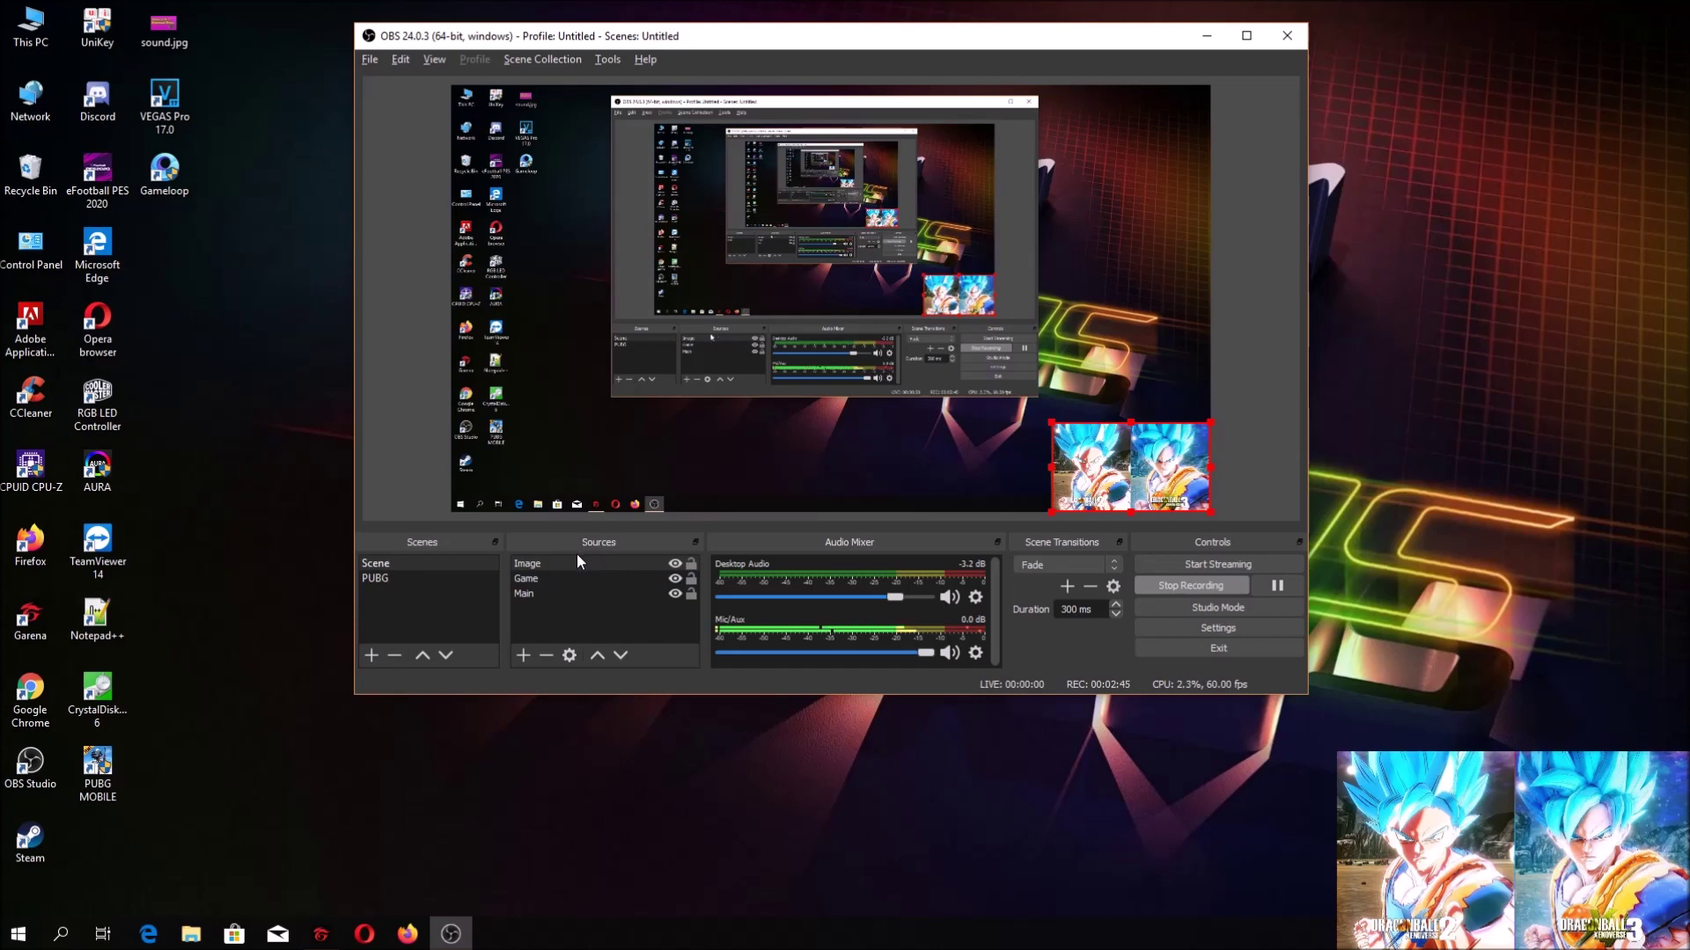
click(675, 563)
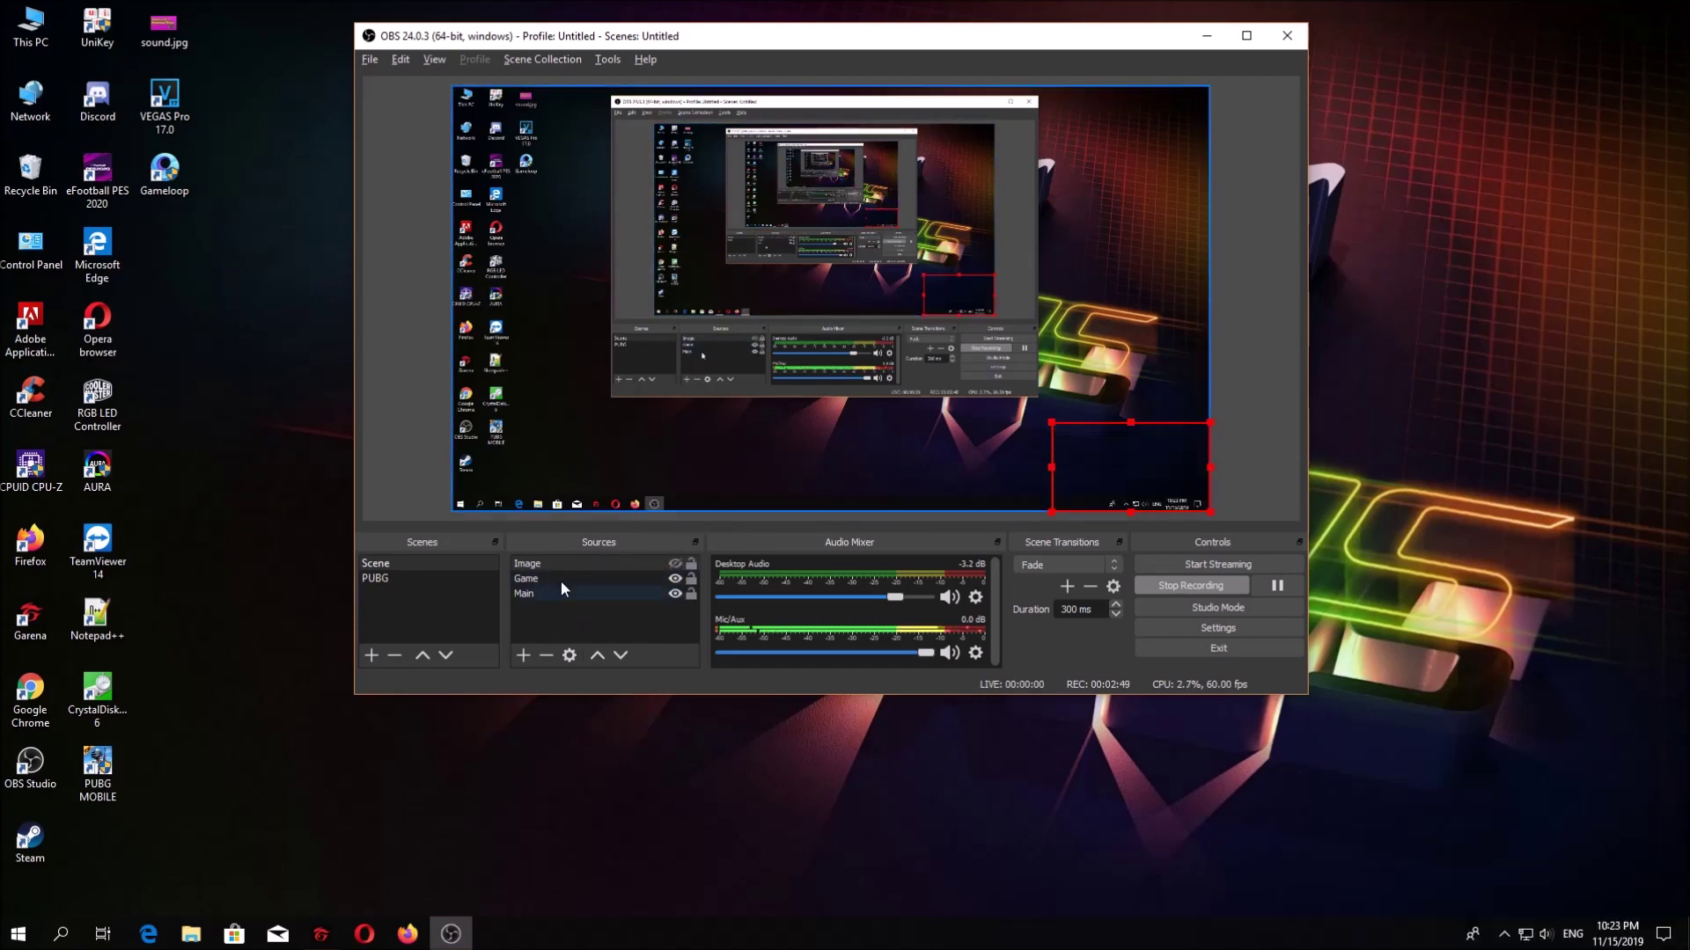
click(524, 655)
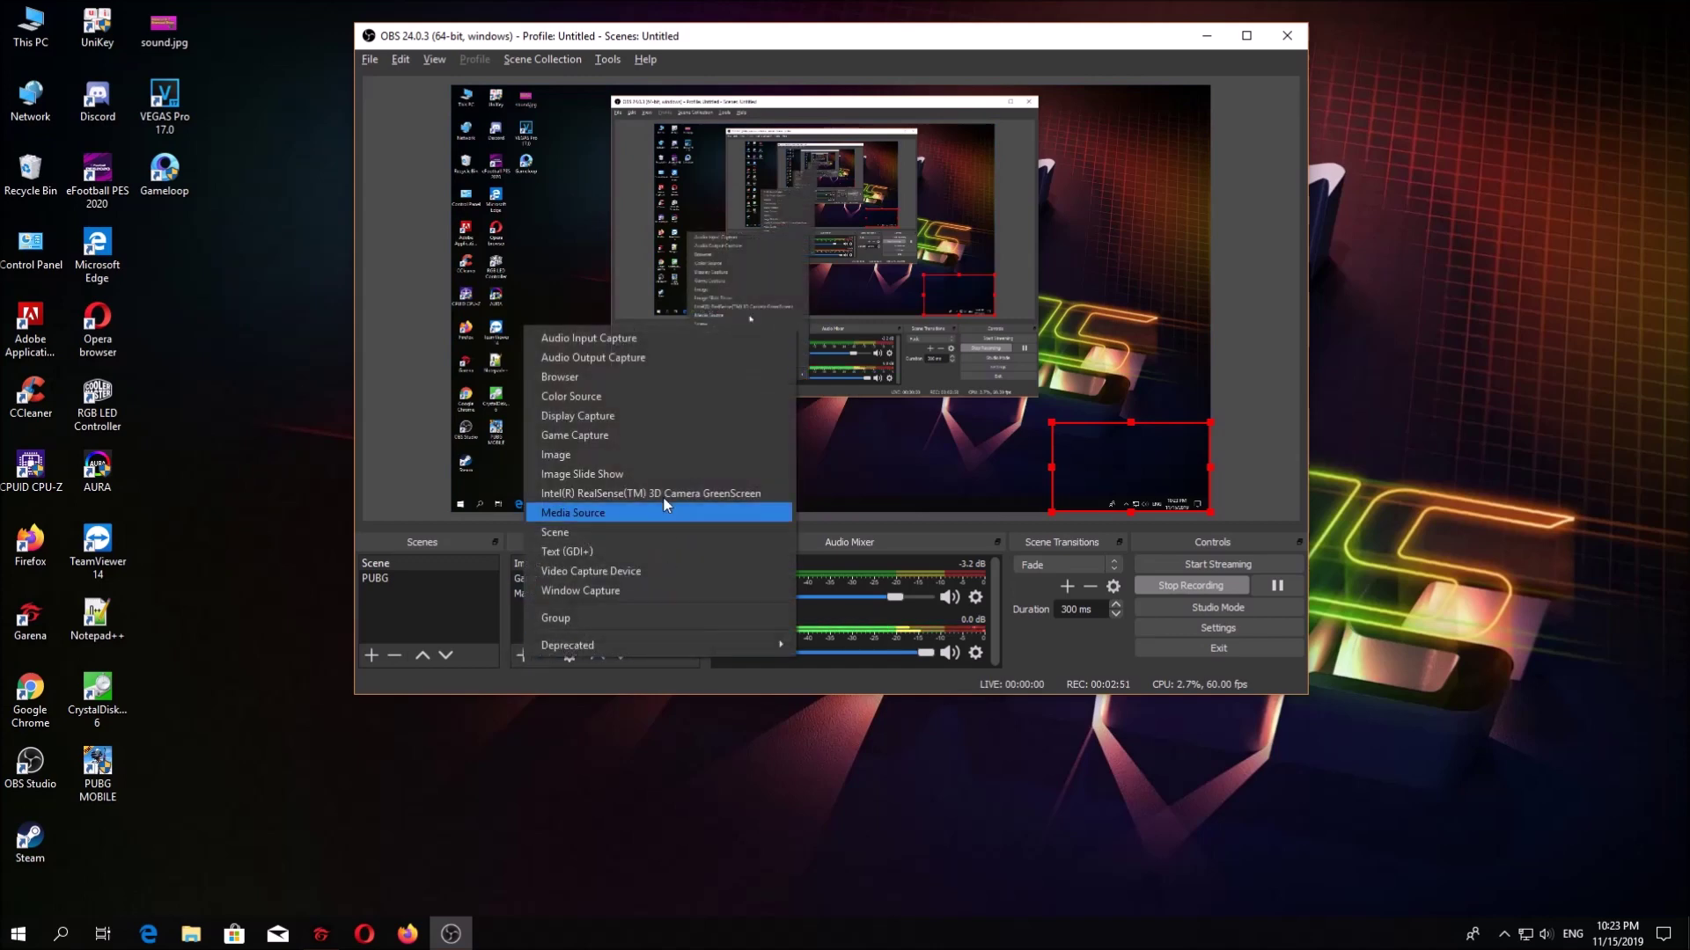
click(589, 435)
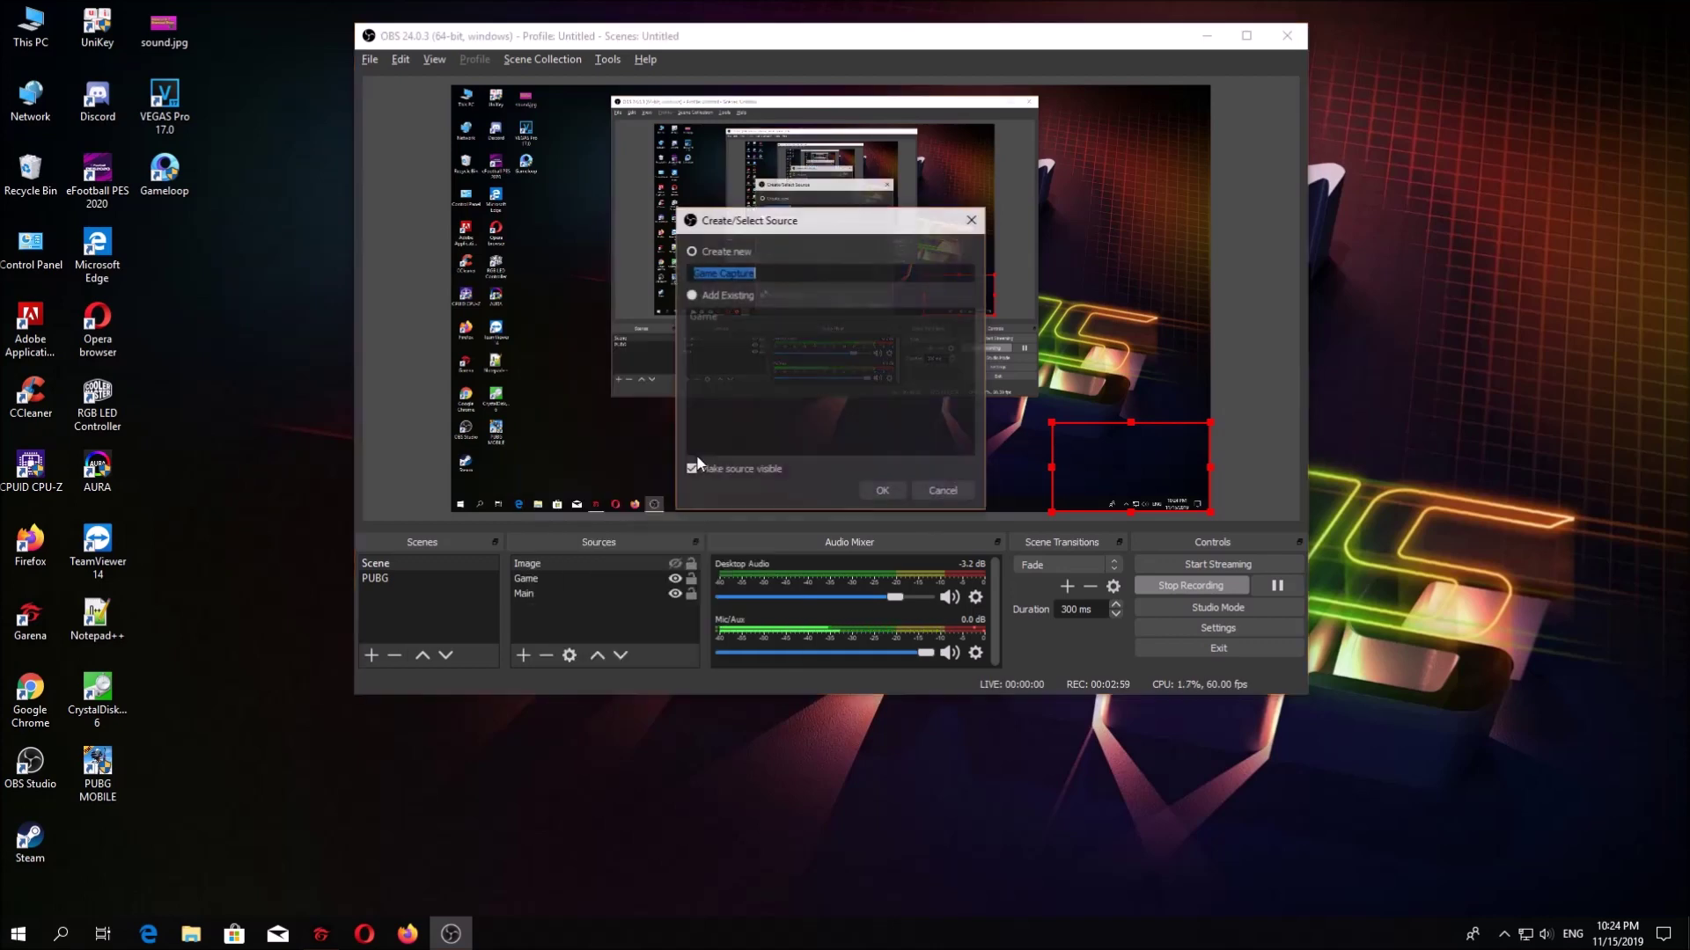
click(971, 219)
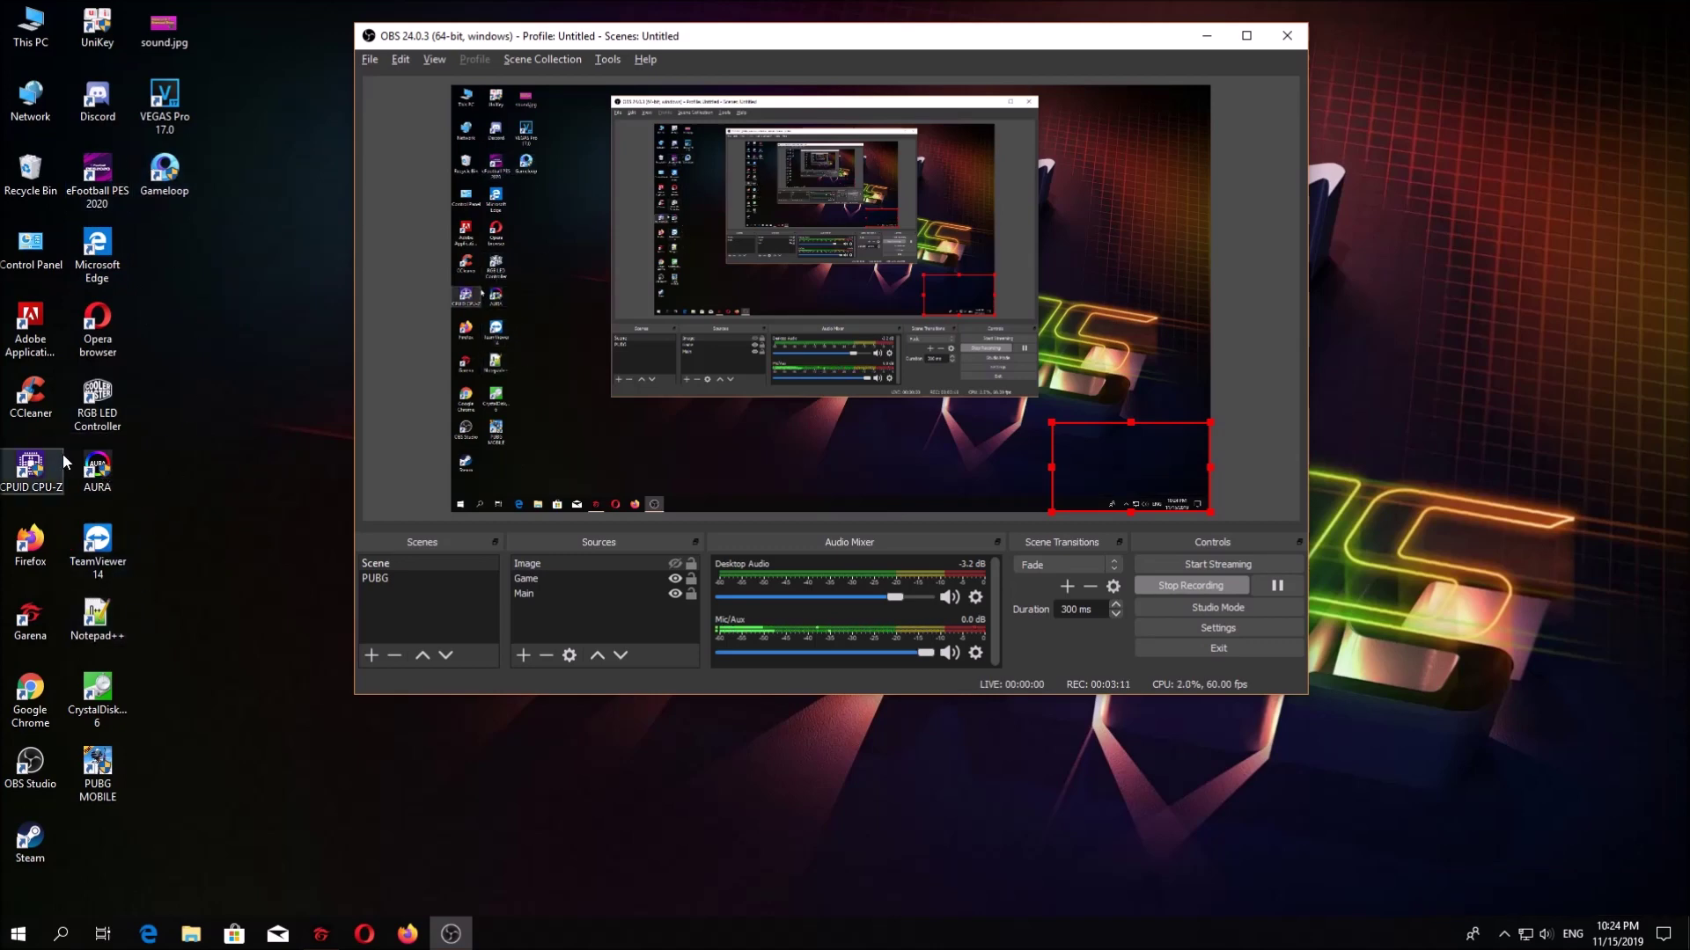
Step: Launch League of Legends from Garena and set the Game source to capture the [LeagueClientUx.exe]: League of Legends window
click(320, 933)
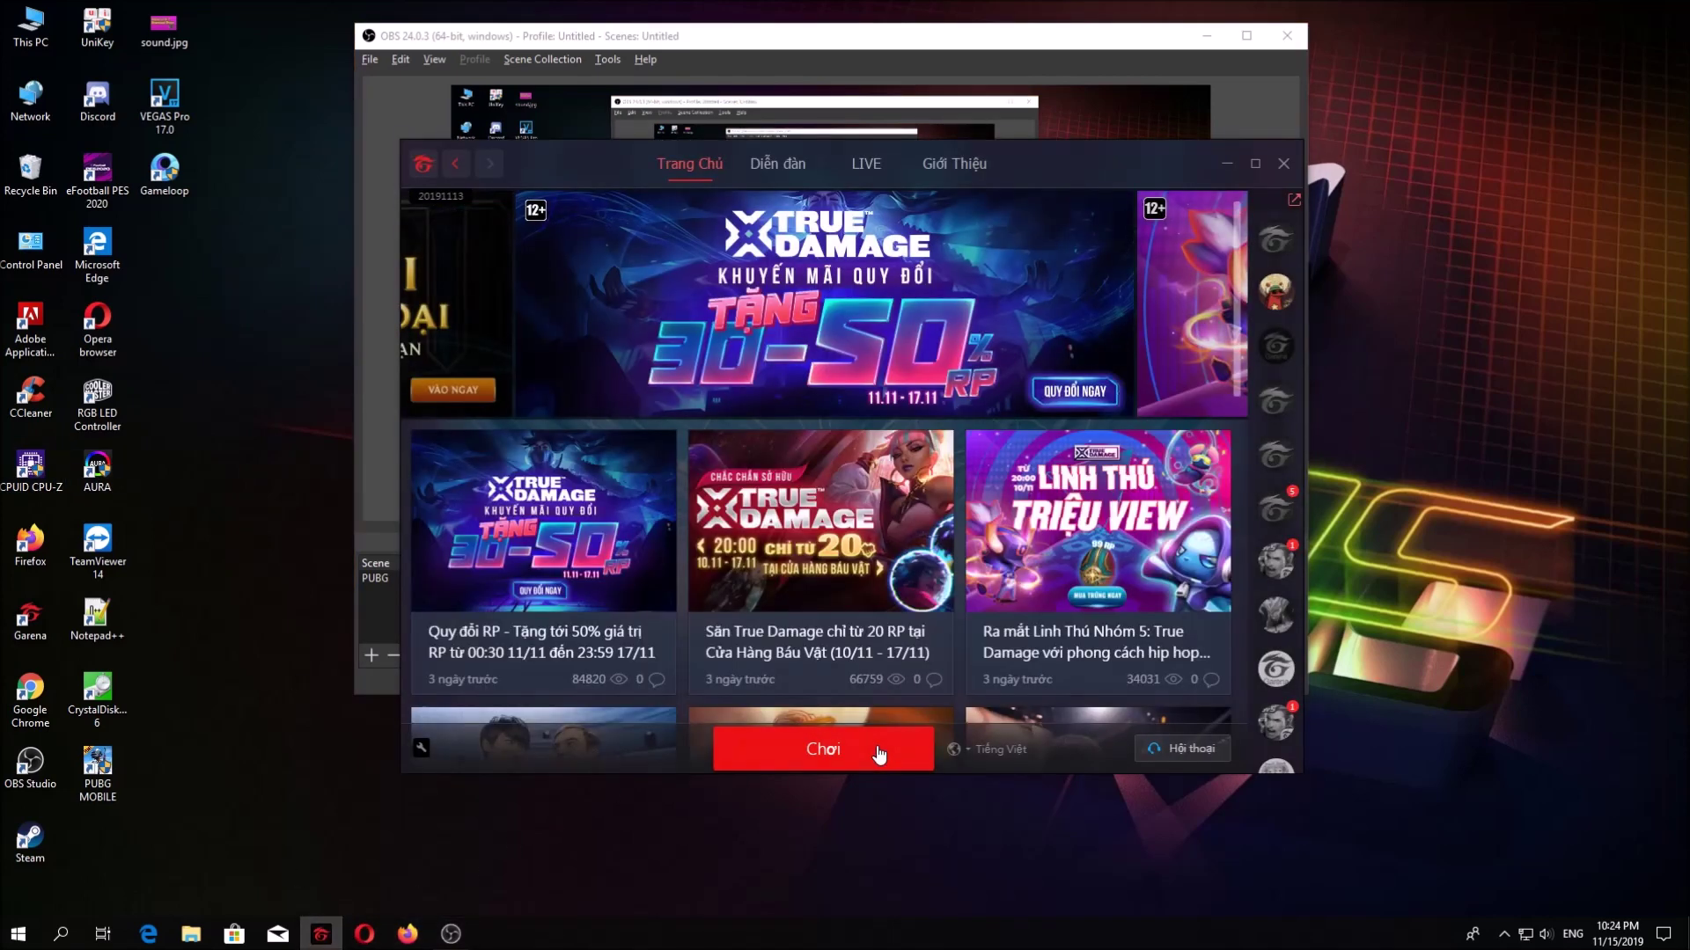
click(875, 751)
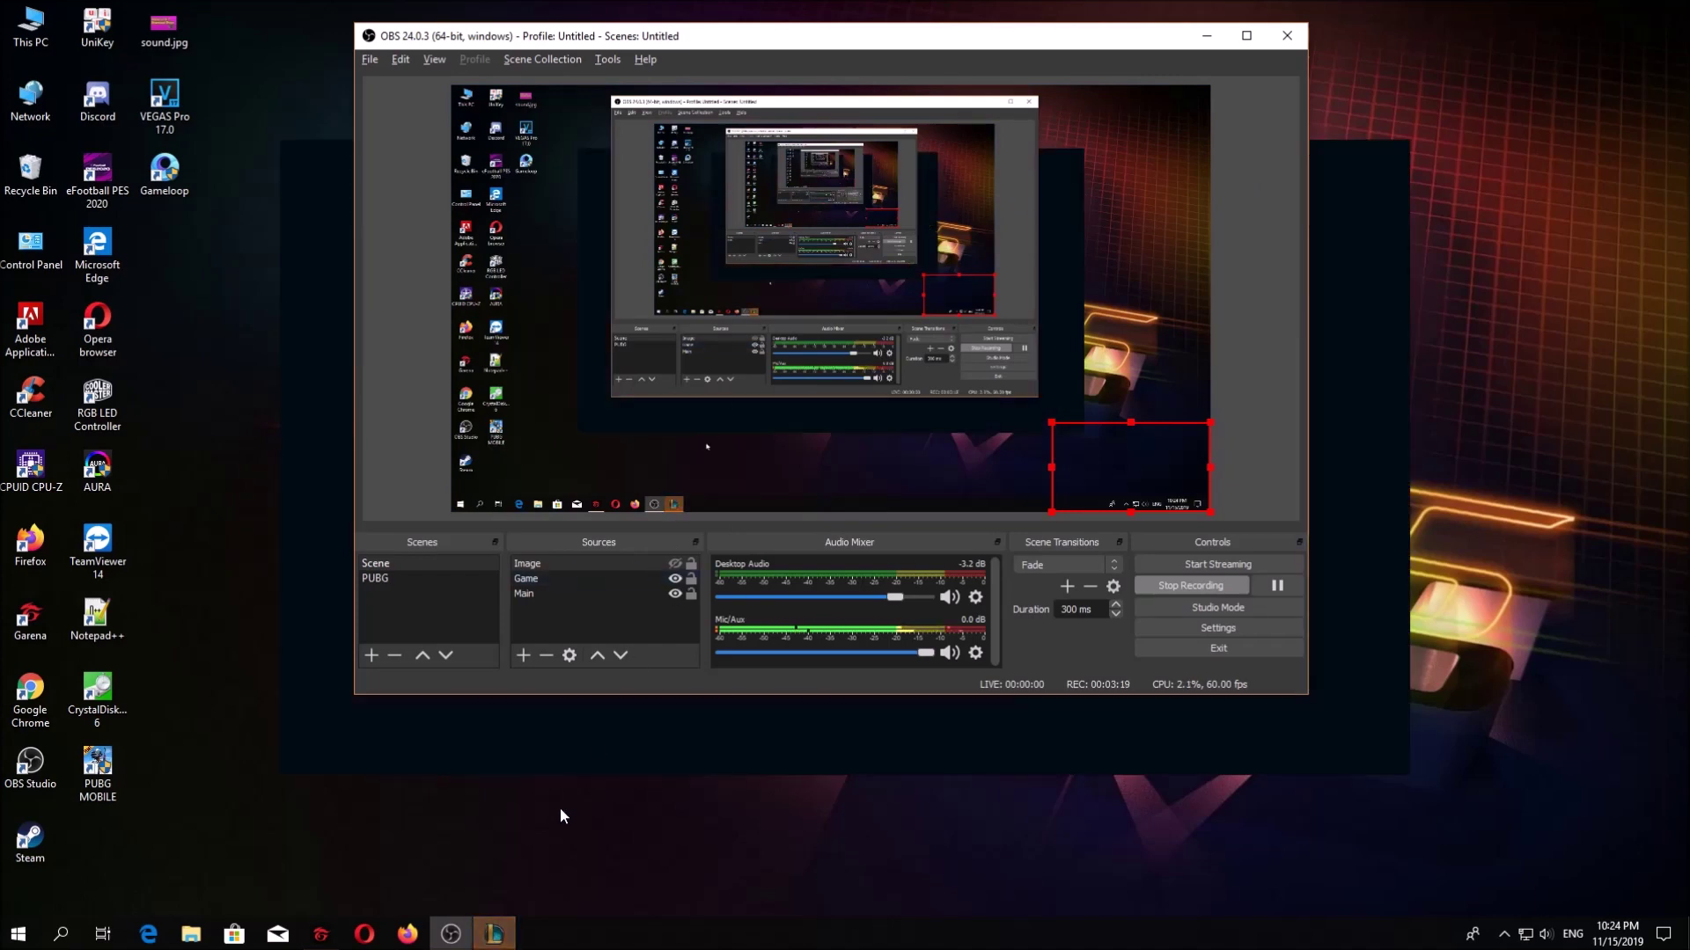
double_click(537, 577)
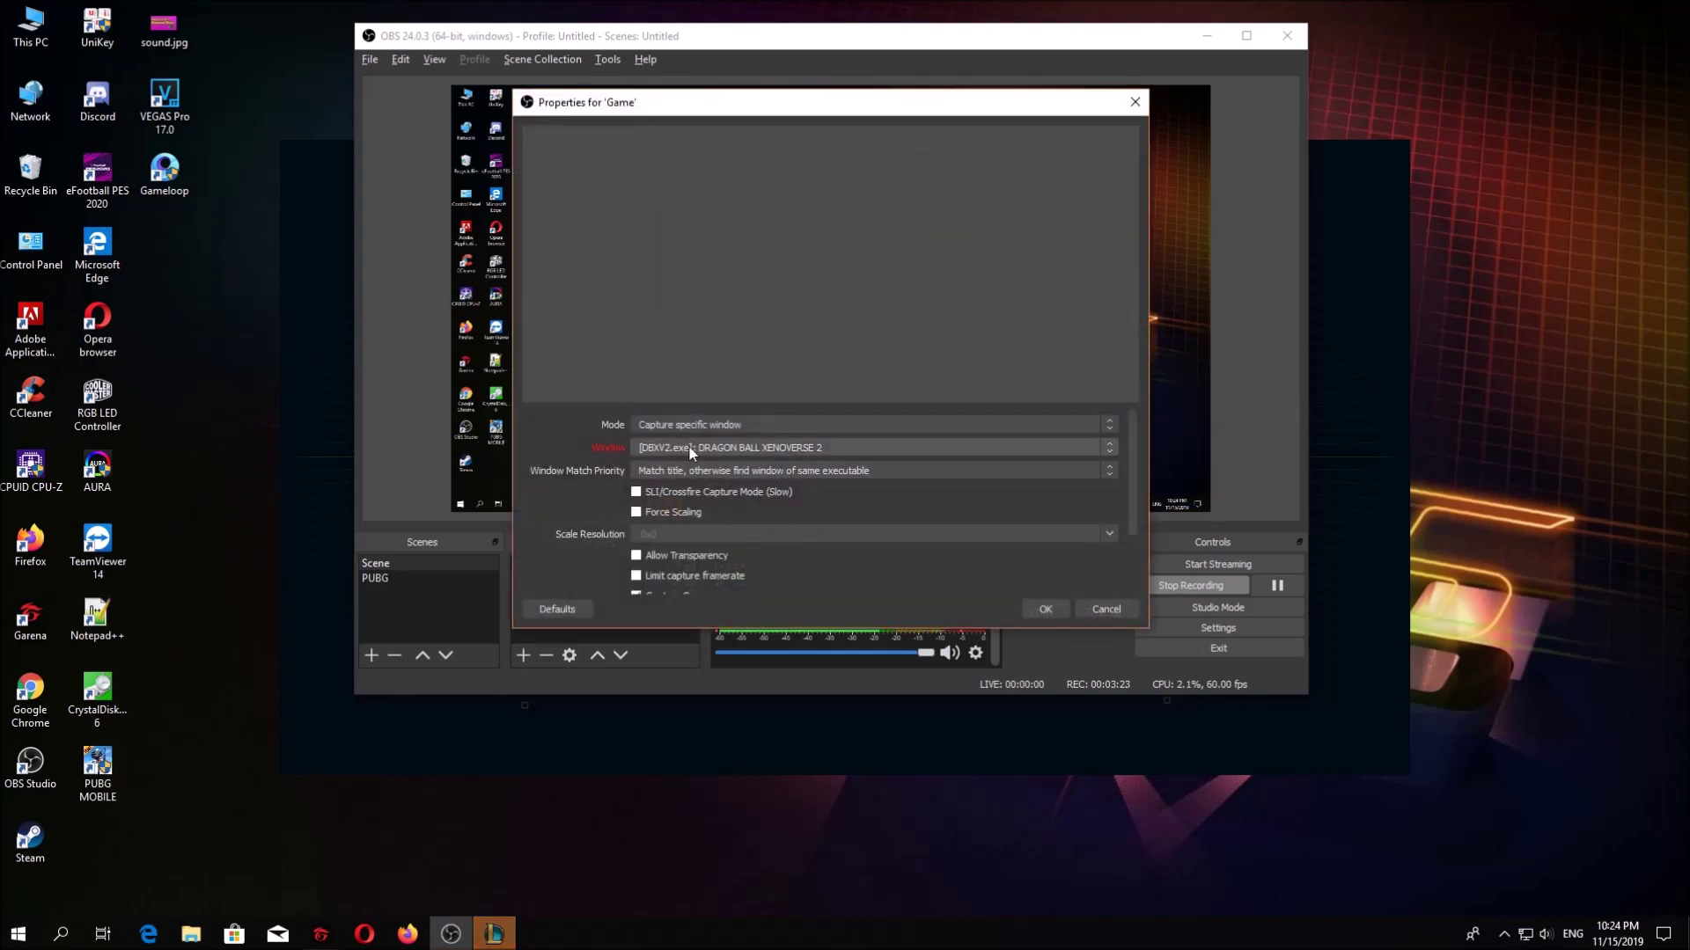
click(795, 447)
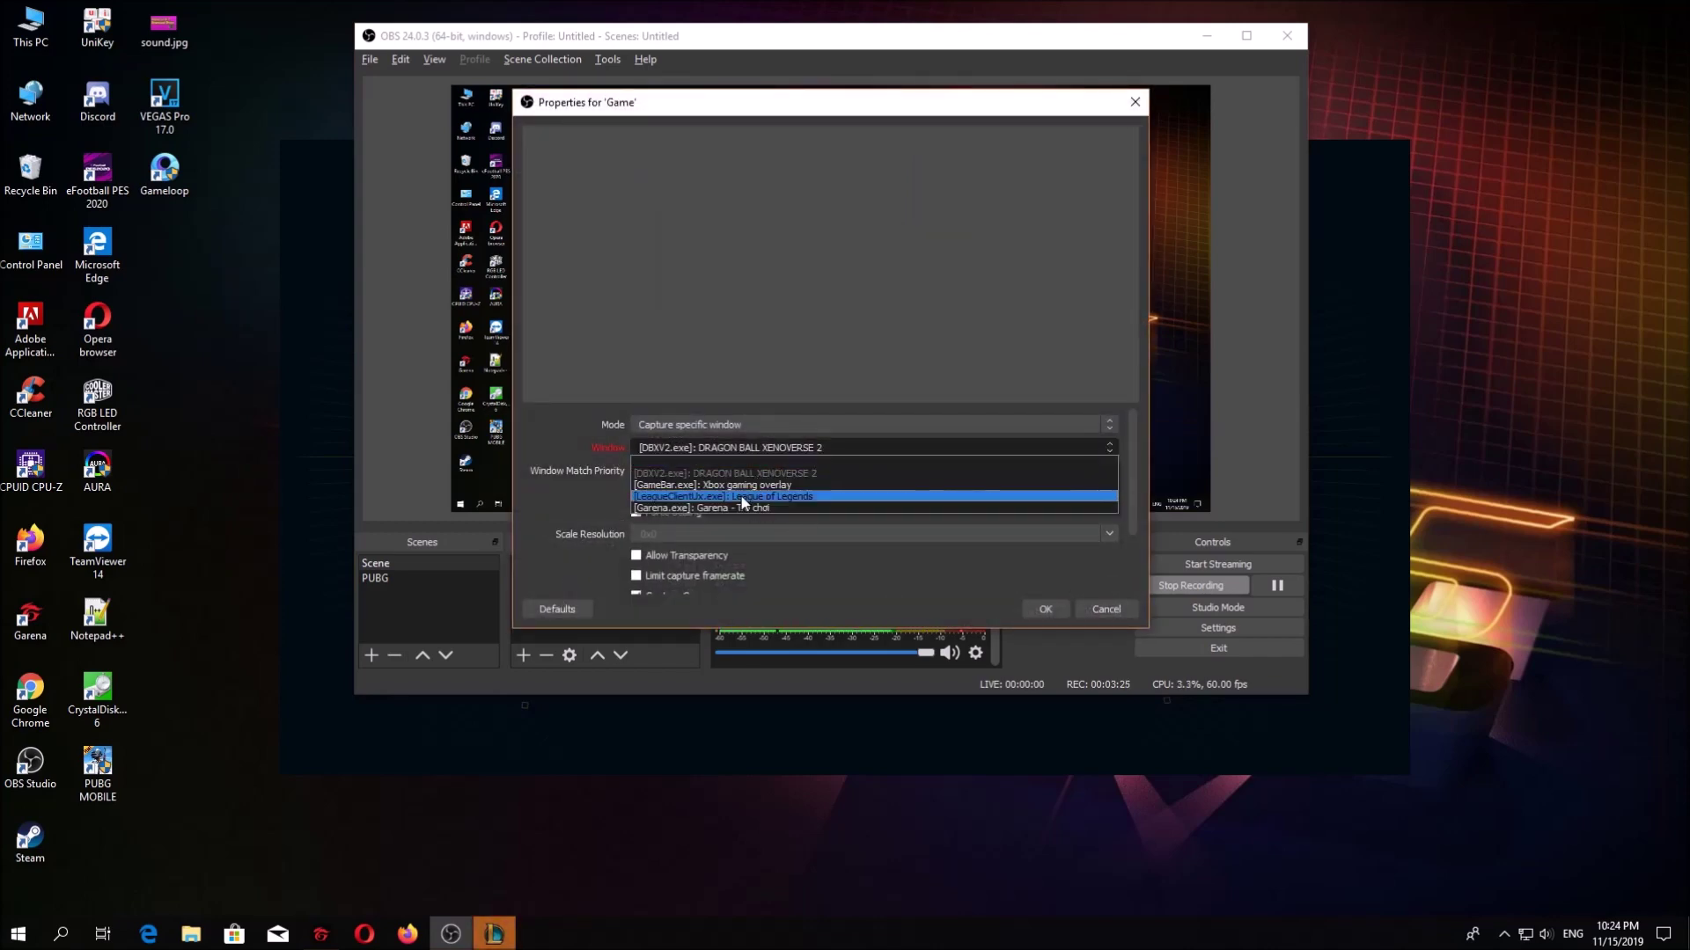
key(Escape)
key(Down)
drag(863, 113, 652, 124)
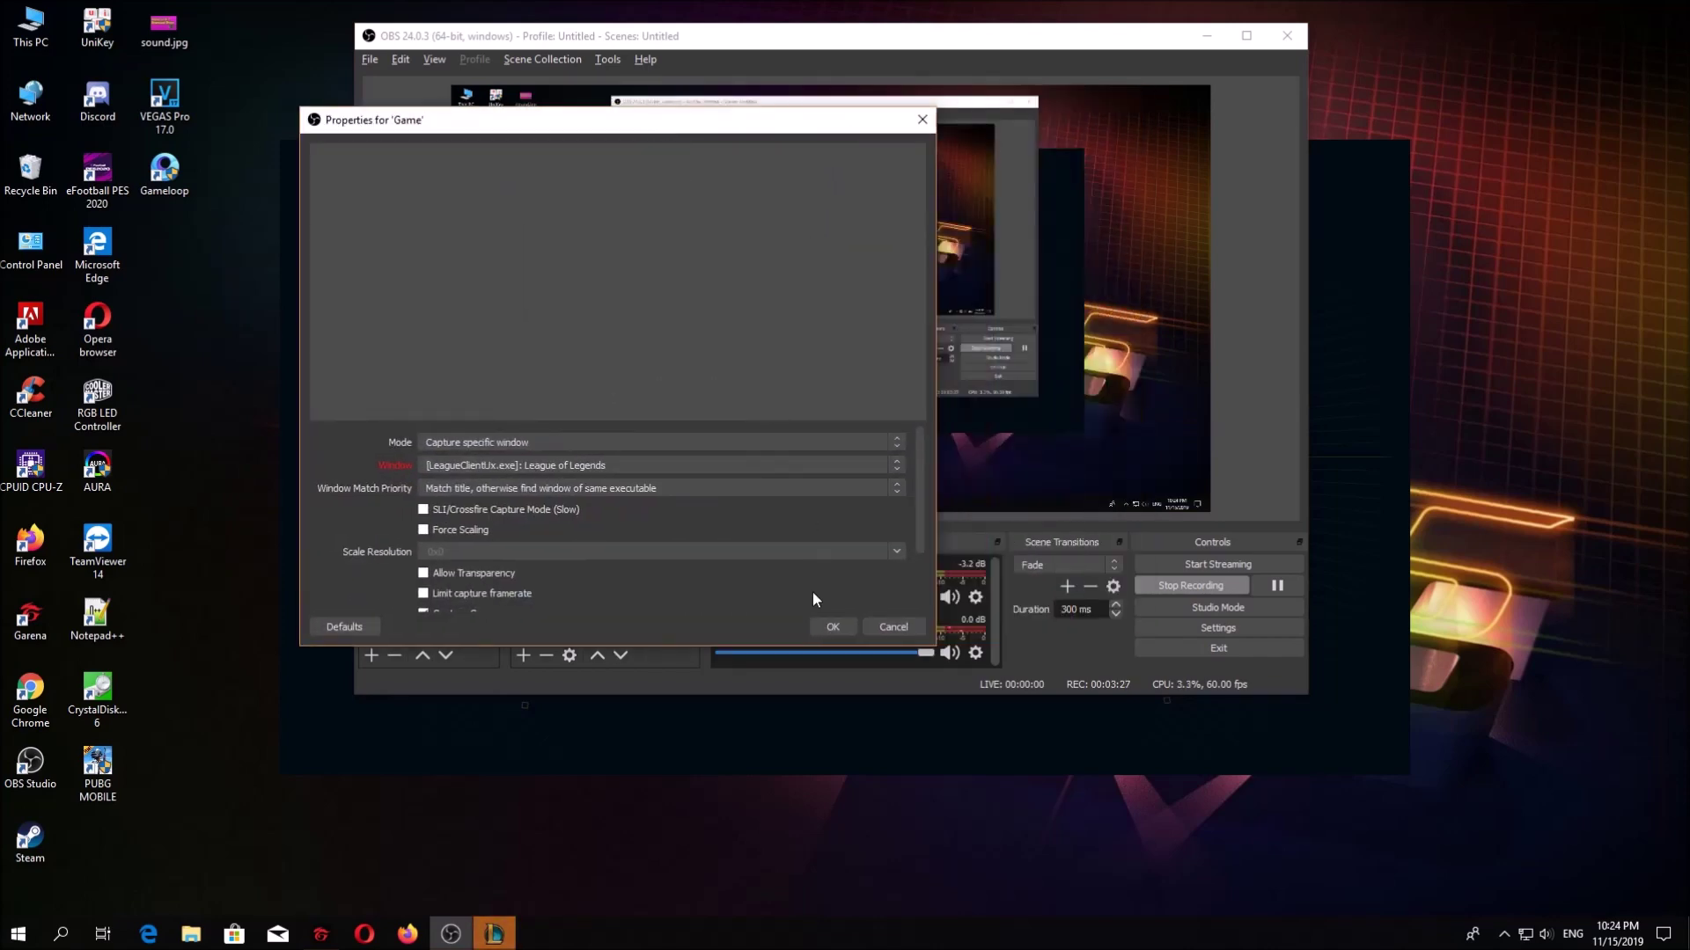
click(832, 619)
Step: Reposition the OBS and League of Legends windows to examine how the client appears in the preview
drag(794, 204, 1358, 173)
drag(871, 253, 1686, 173)
drag(1508, 145, 1160, 266)
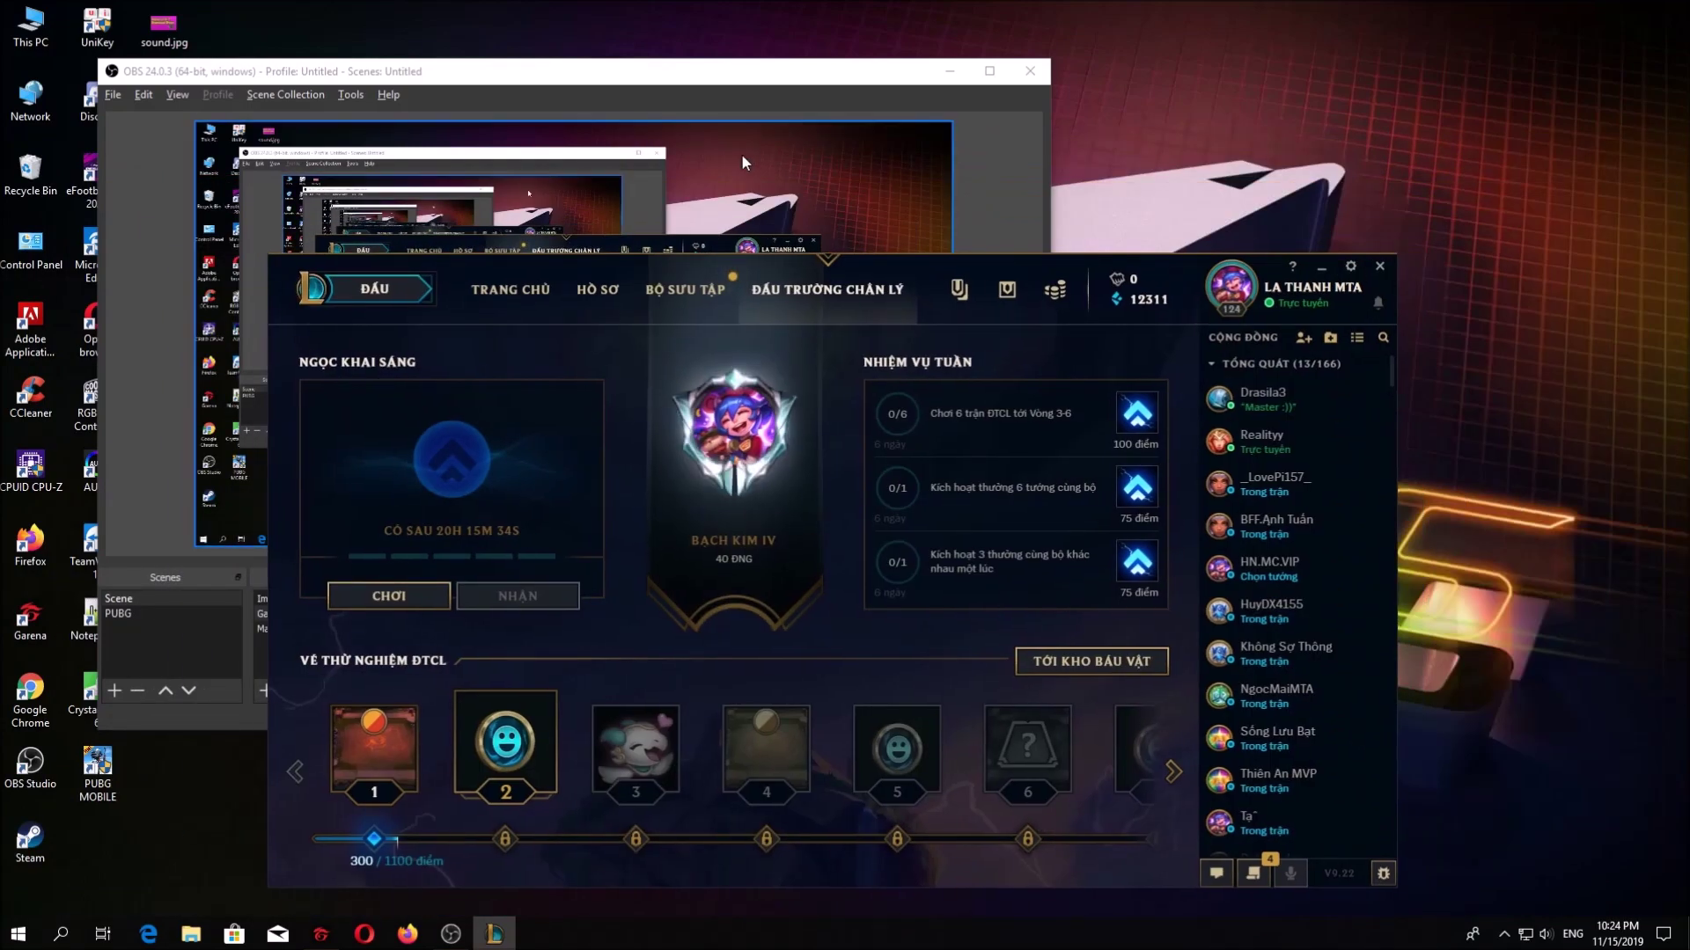
drag(1047, 257, 1075, 646)
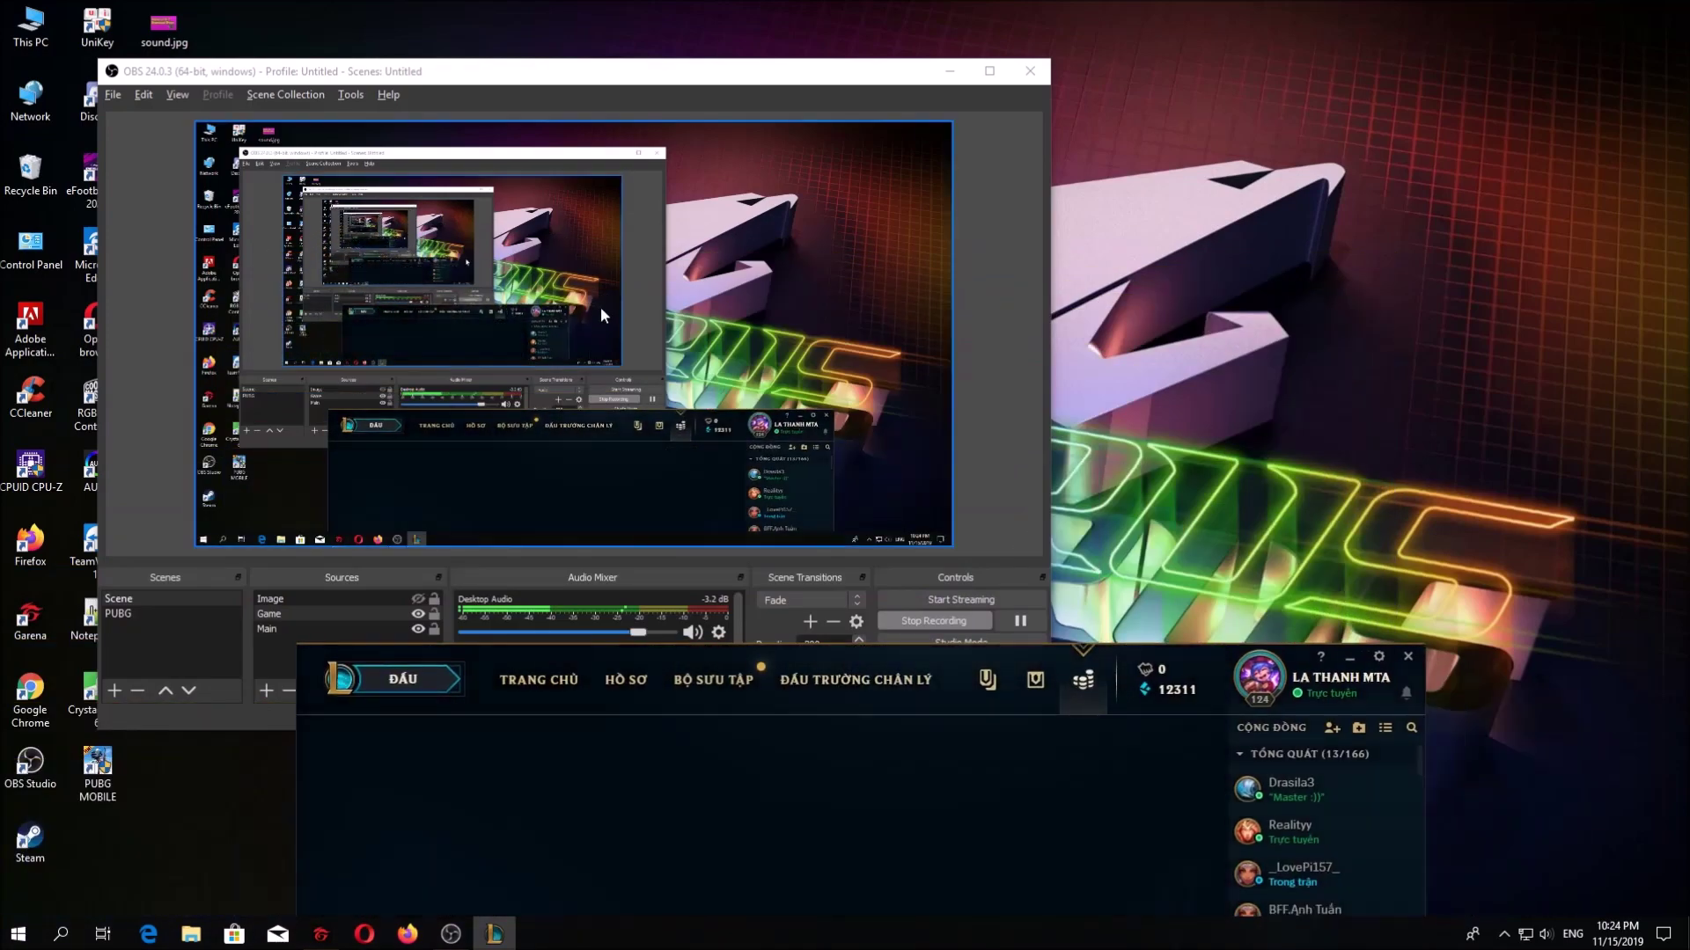
drag(1223, 665, 1007, 292)
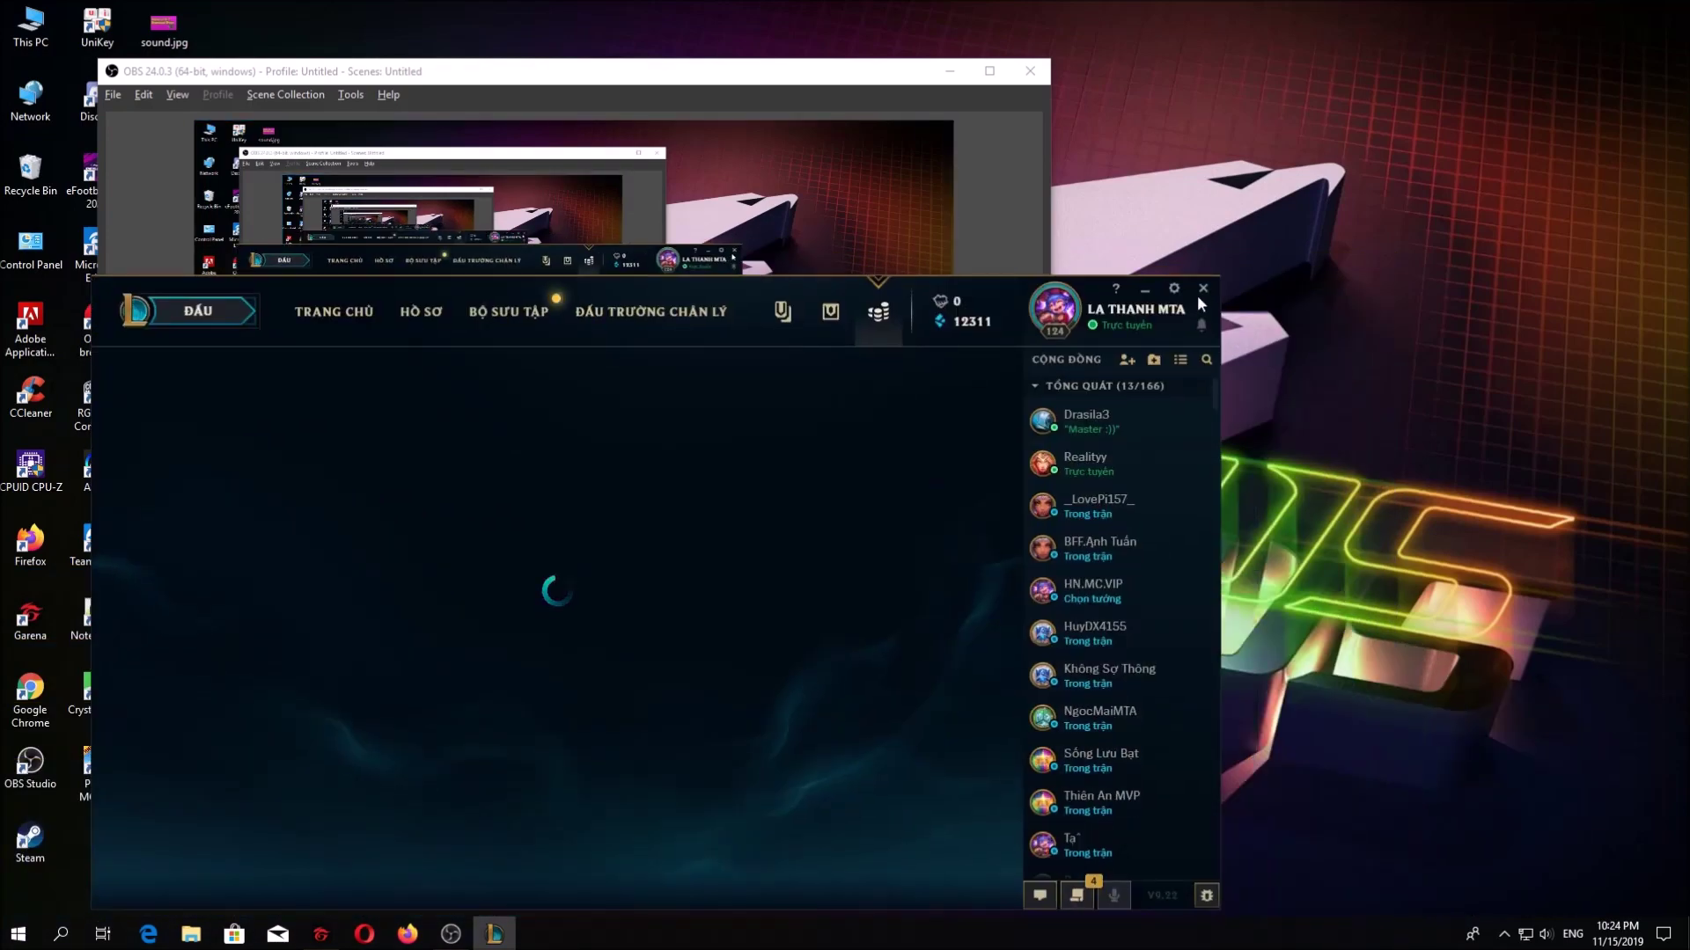
Step: Quit the League of Legends client and move the OBS window back to the middle of the desktop
click(1202, 287)
click(607, 636)
drag(506, 72, 741, 18)
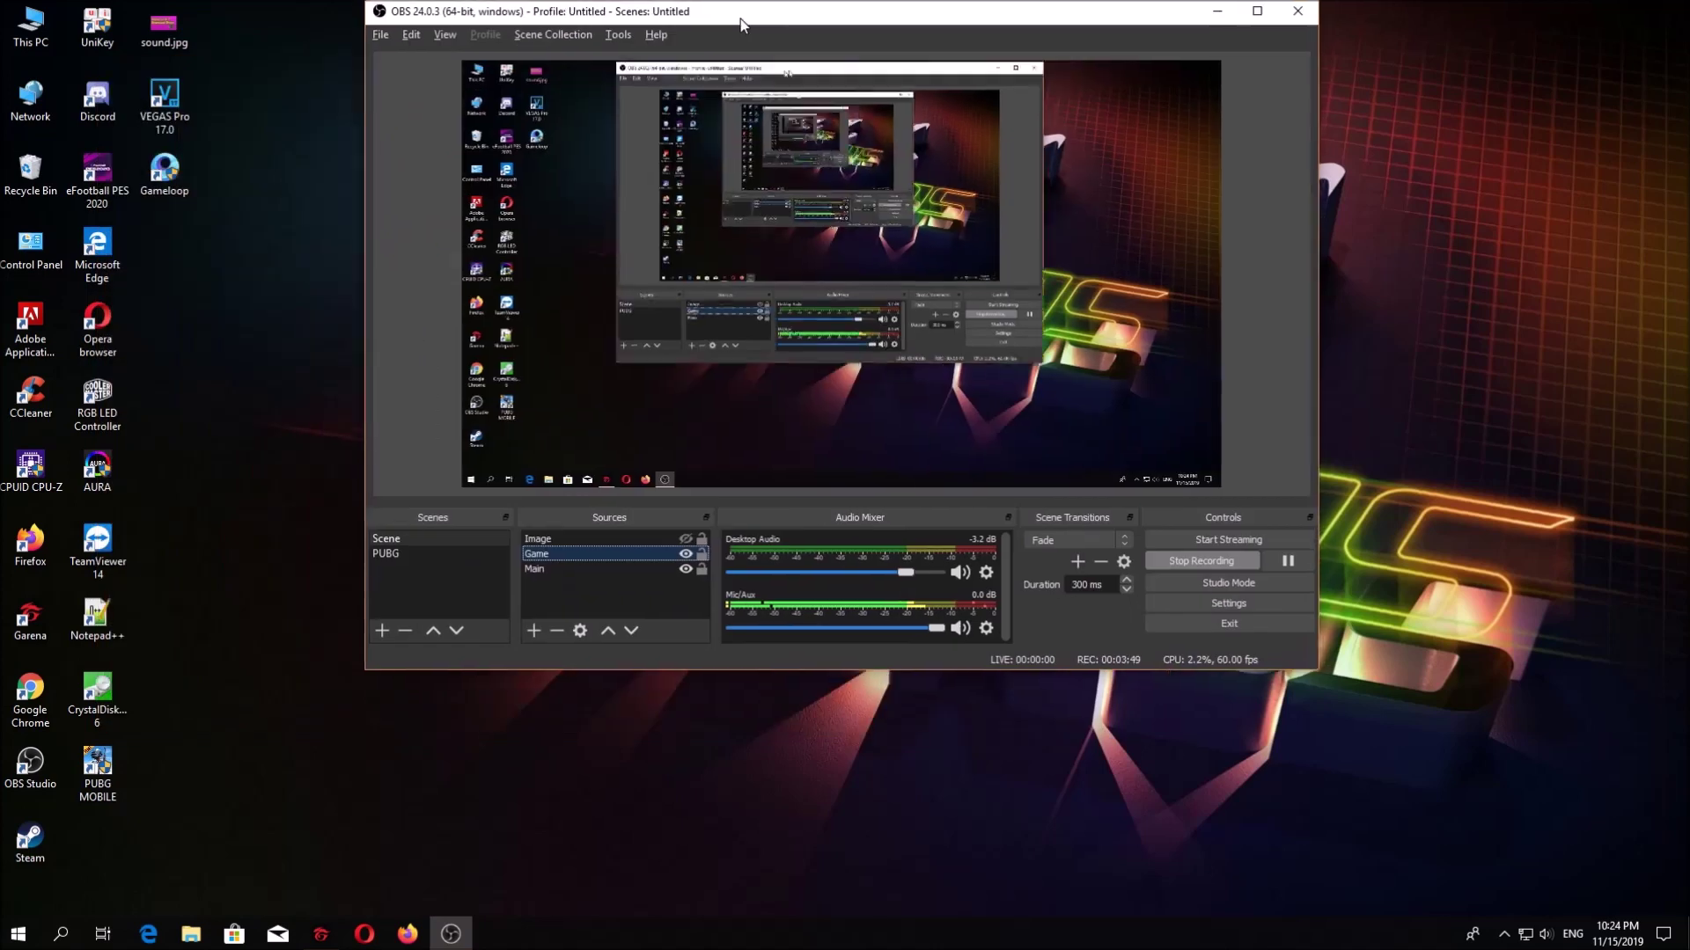
Step: Review the windows available for capture in the Game source's properties, leaving the selection as it is
double_click(578, 552)
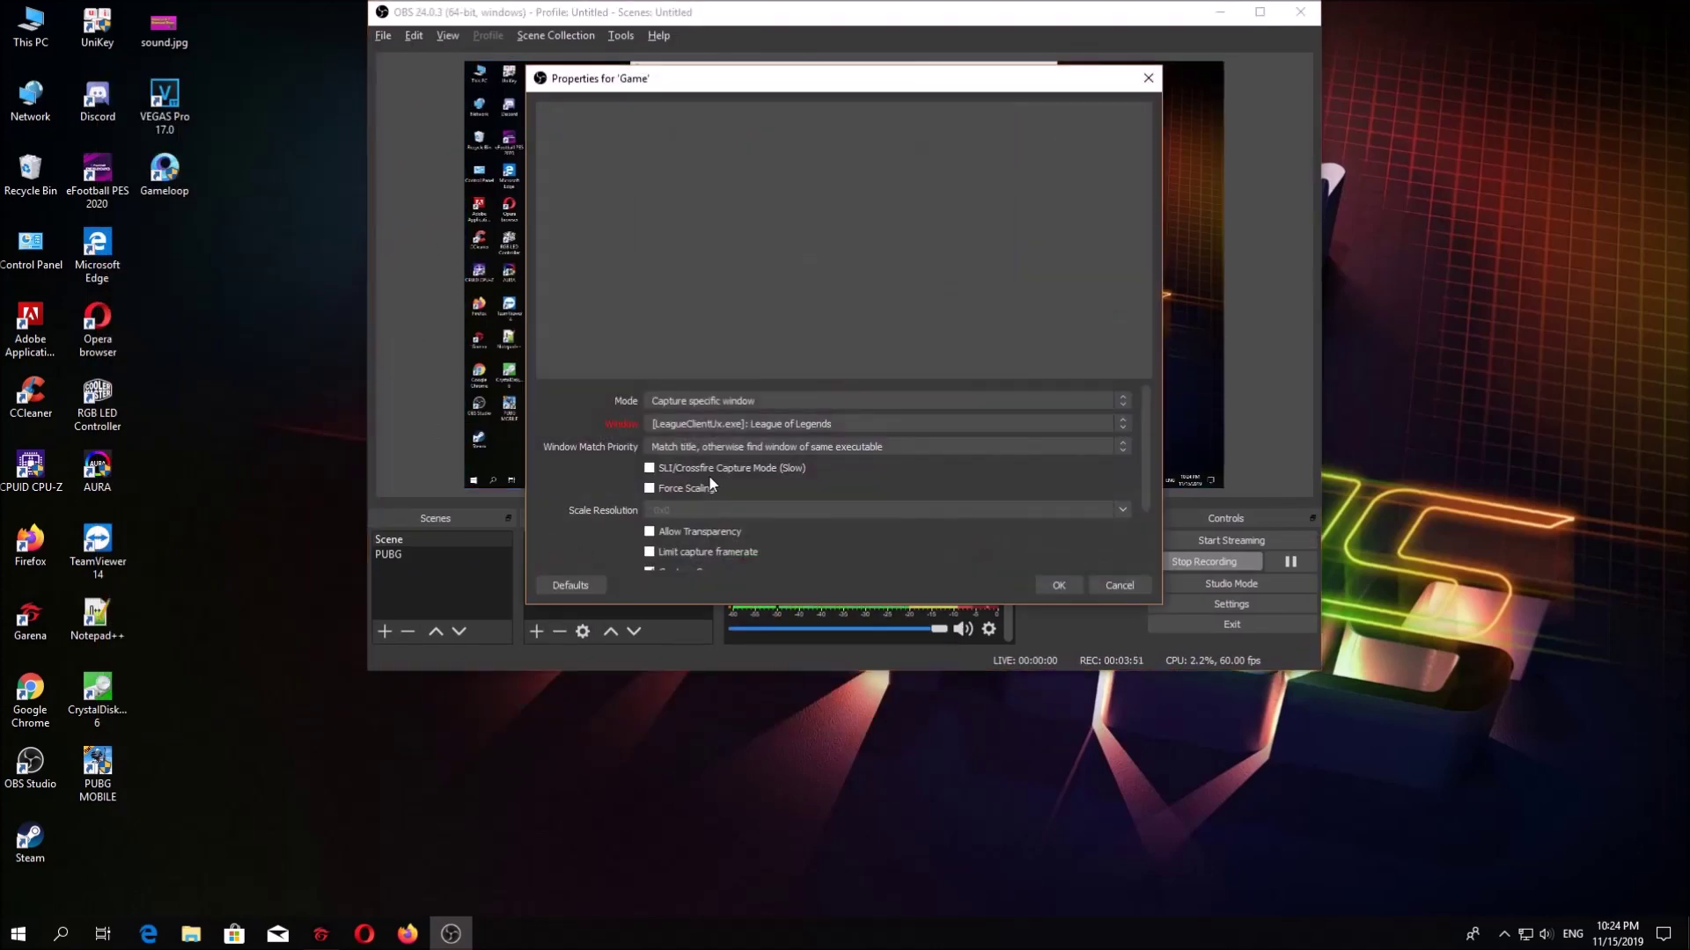
click(758, 428)
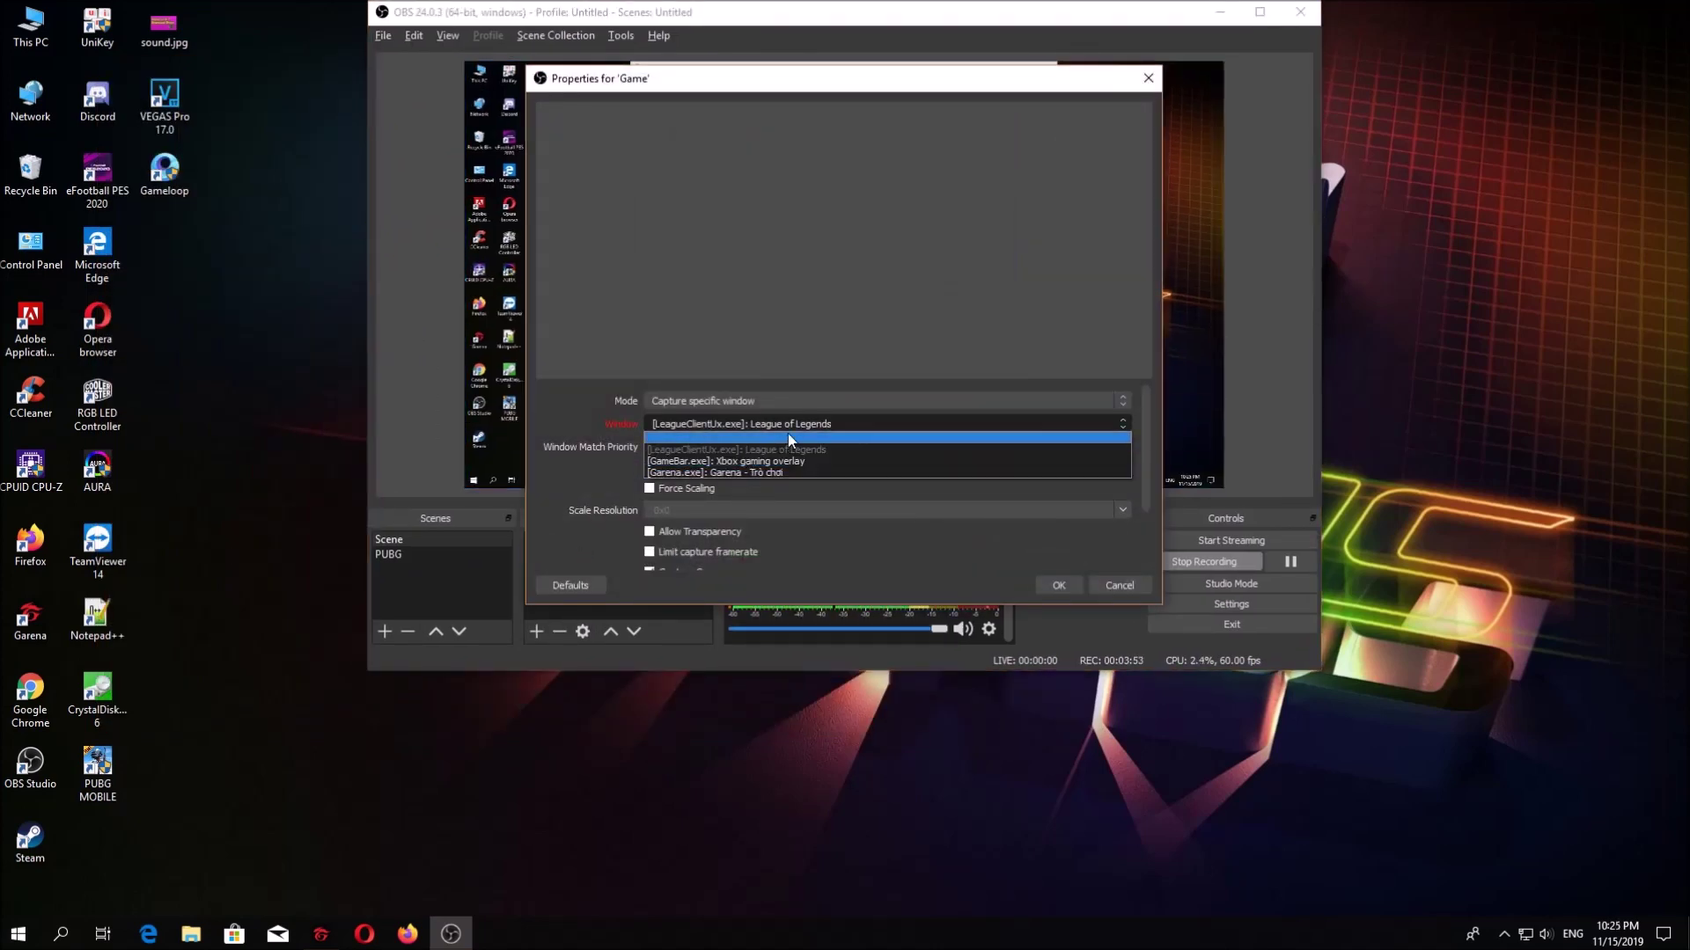
click(1346, 424)
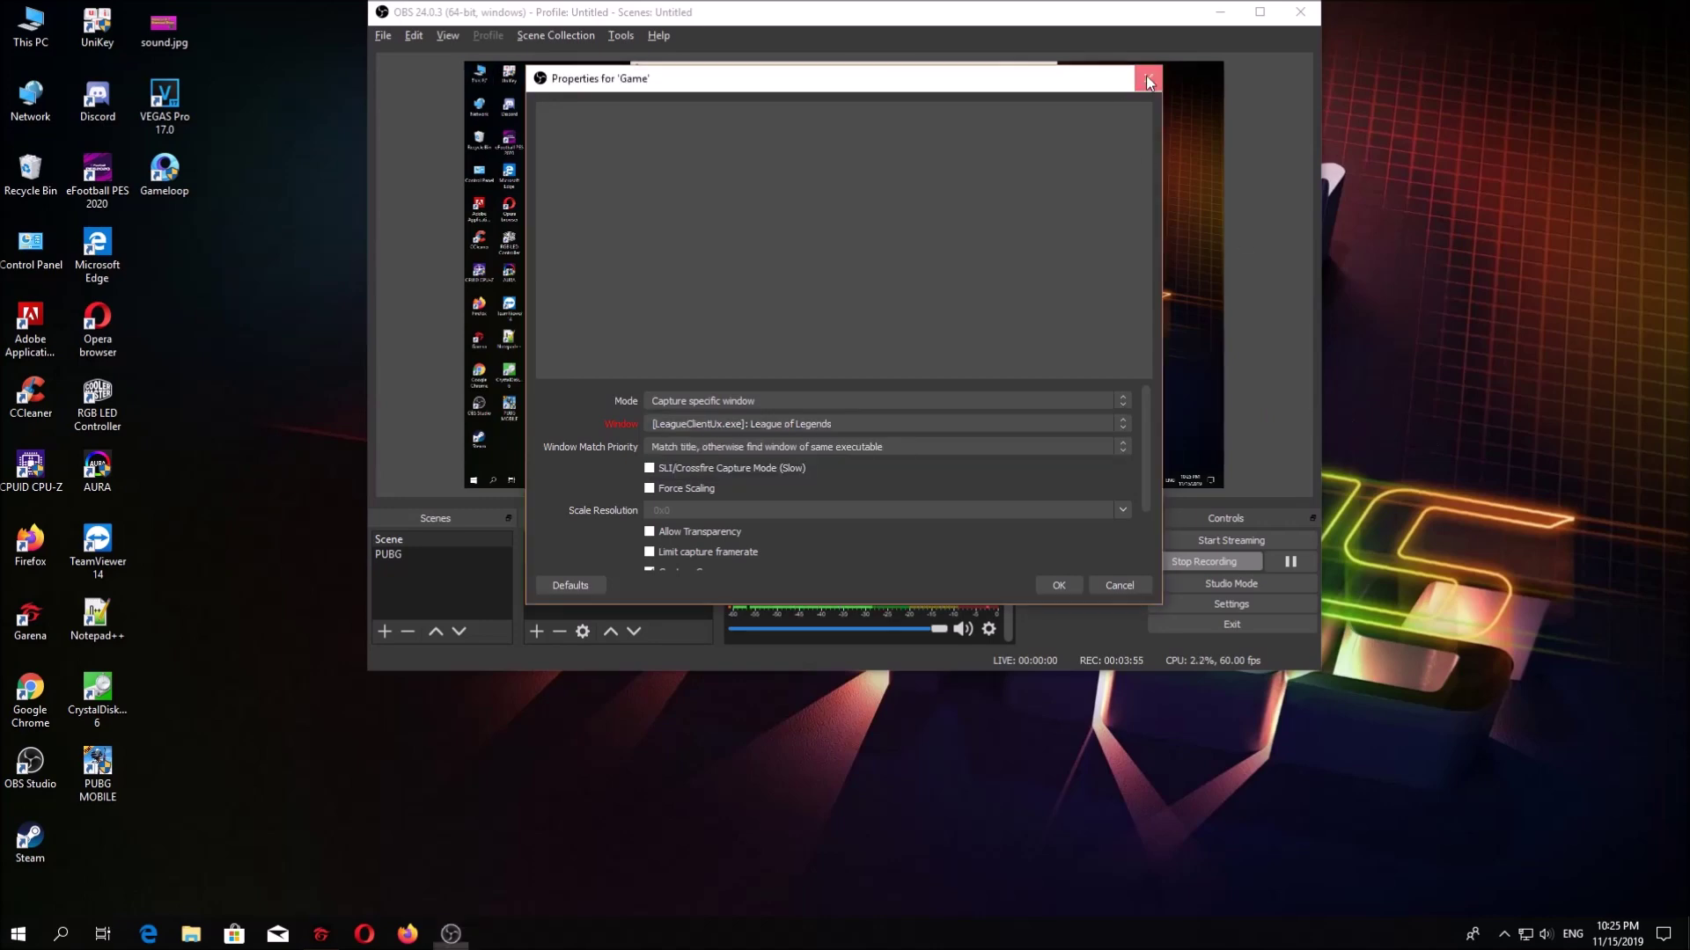
click(1148, 77)
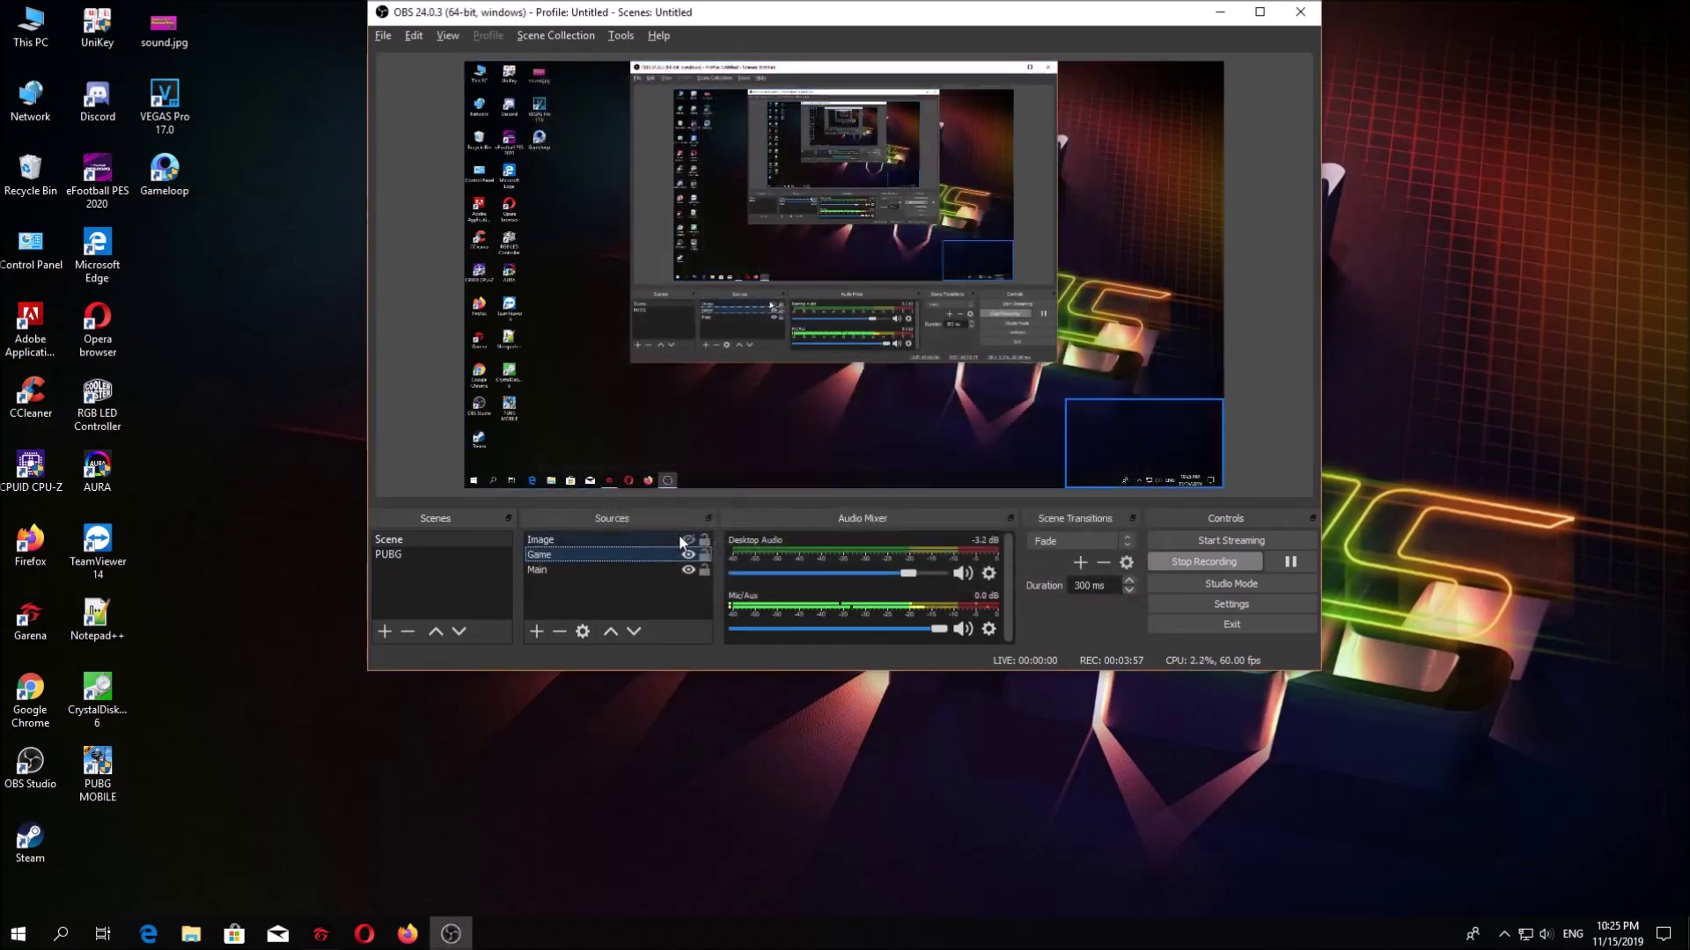
click(686, 540)
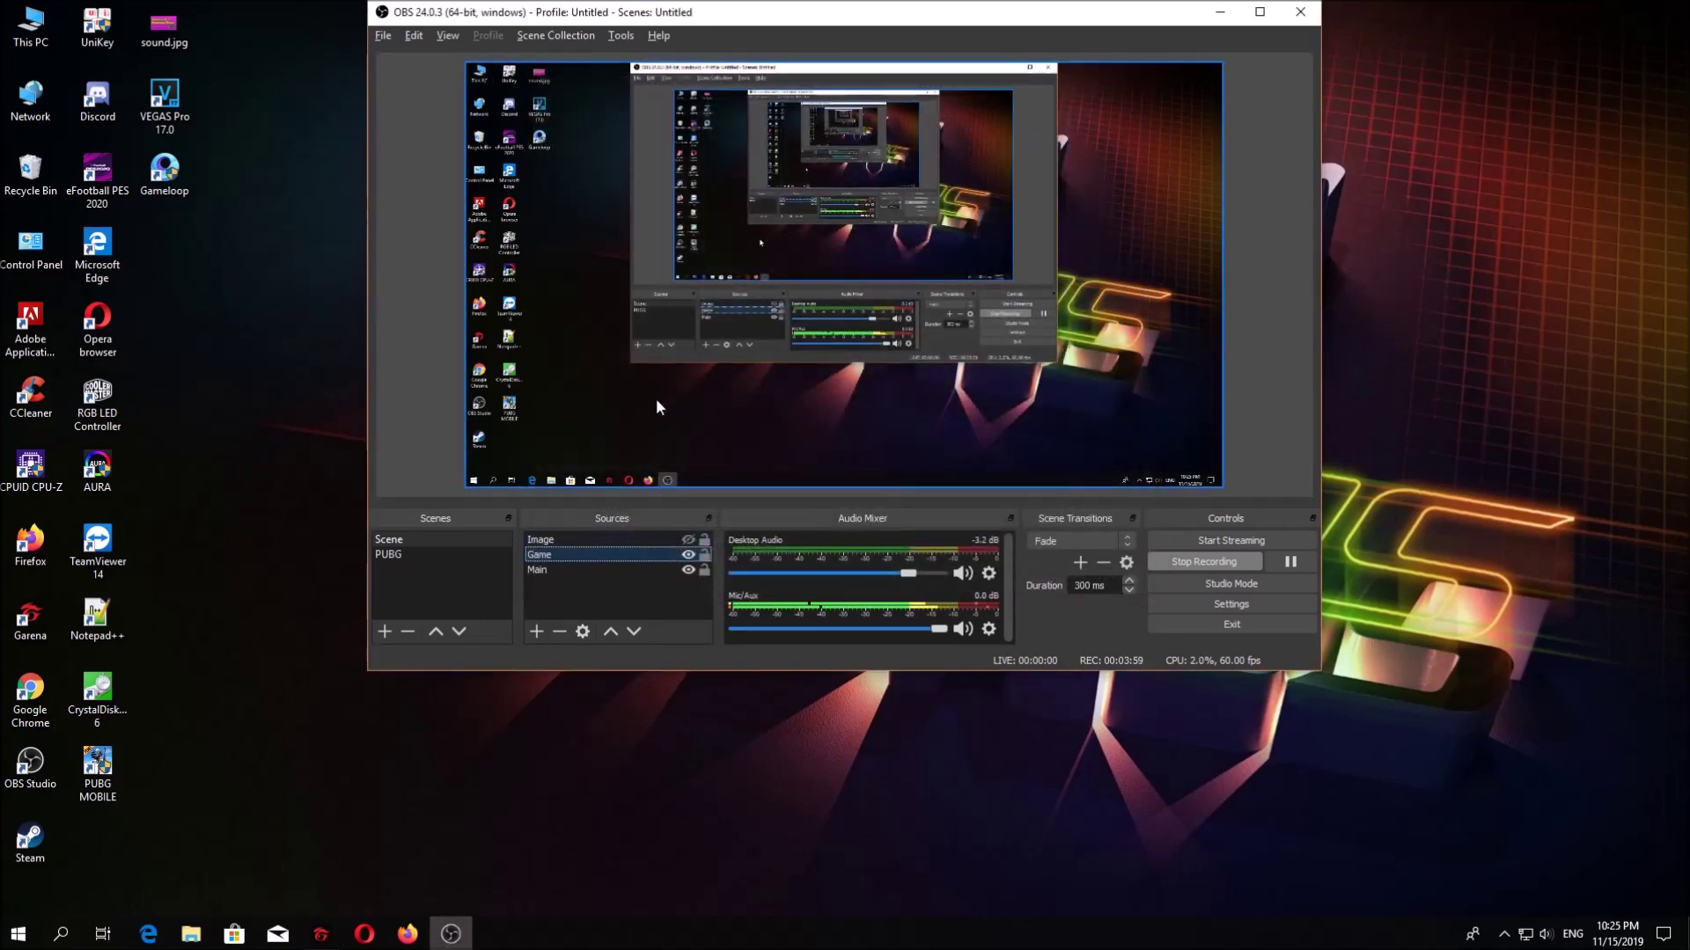
click(538, 631)
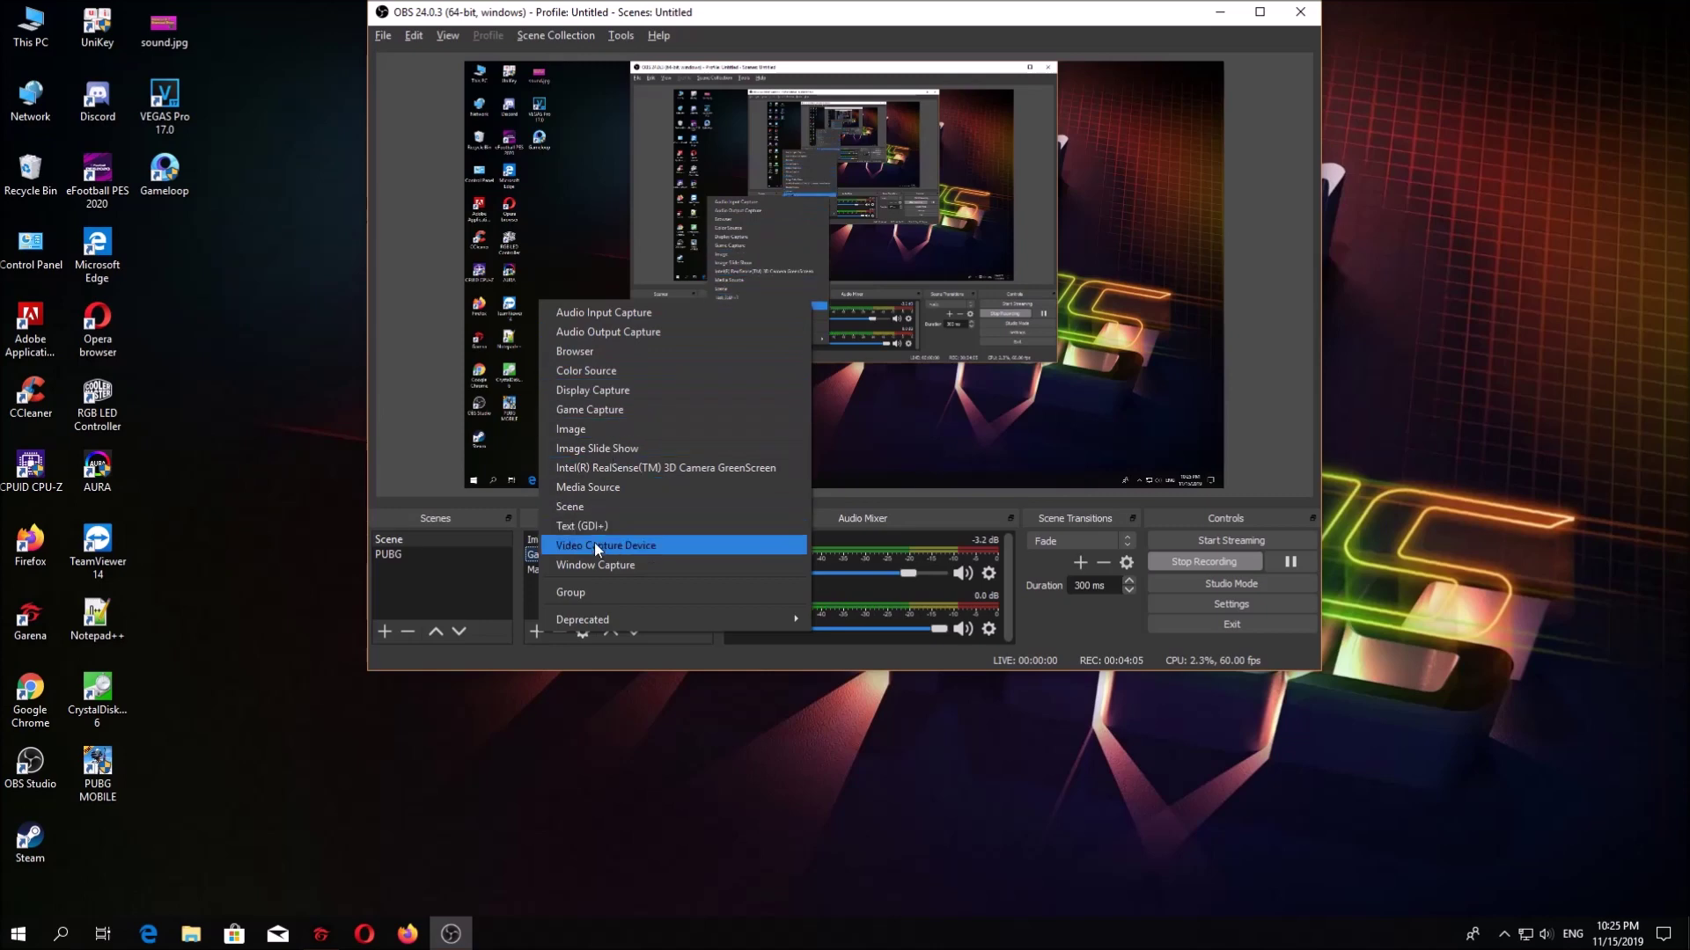
click(449, 676)
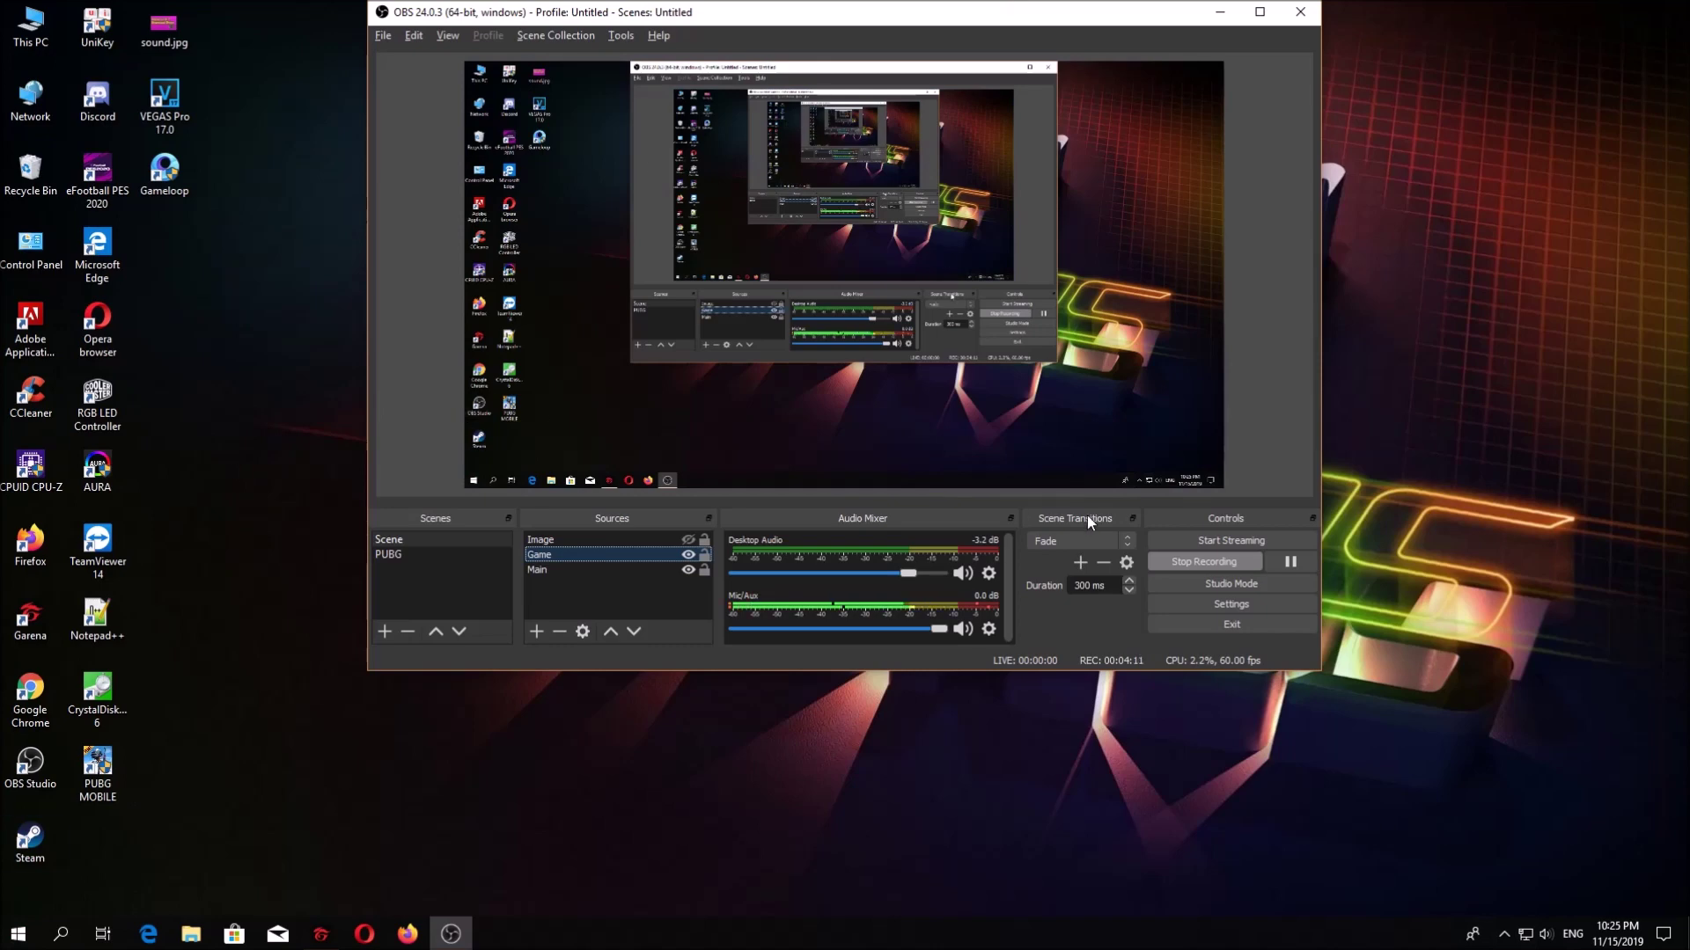
drag(777, 12, 757, 109)
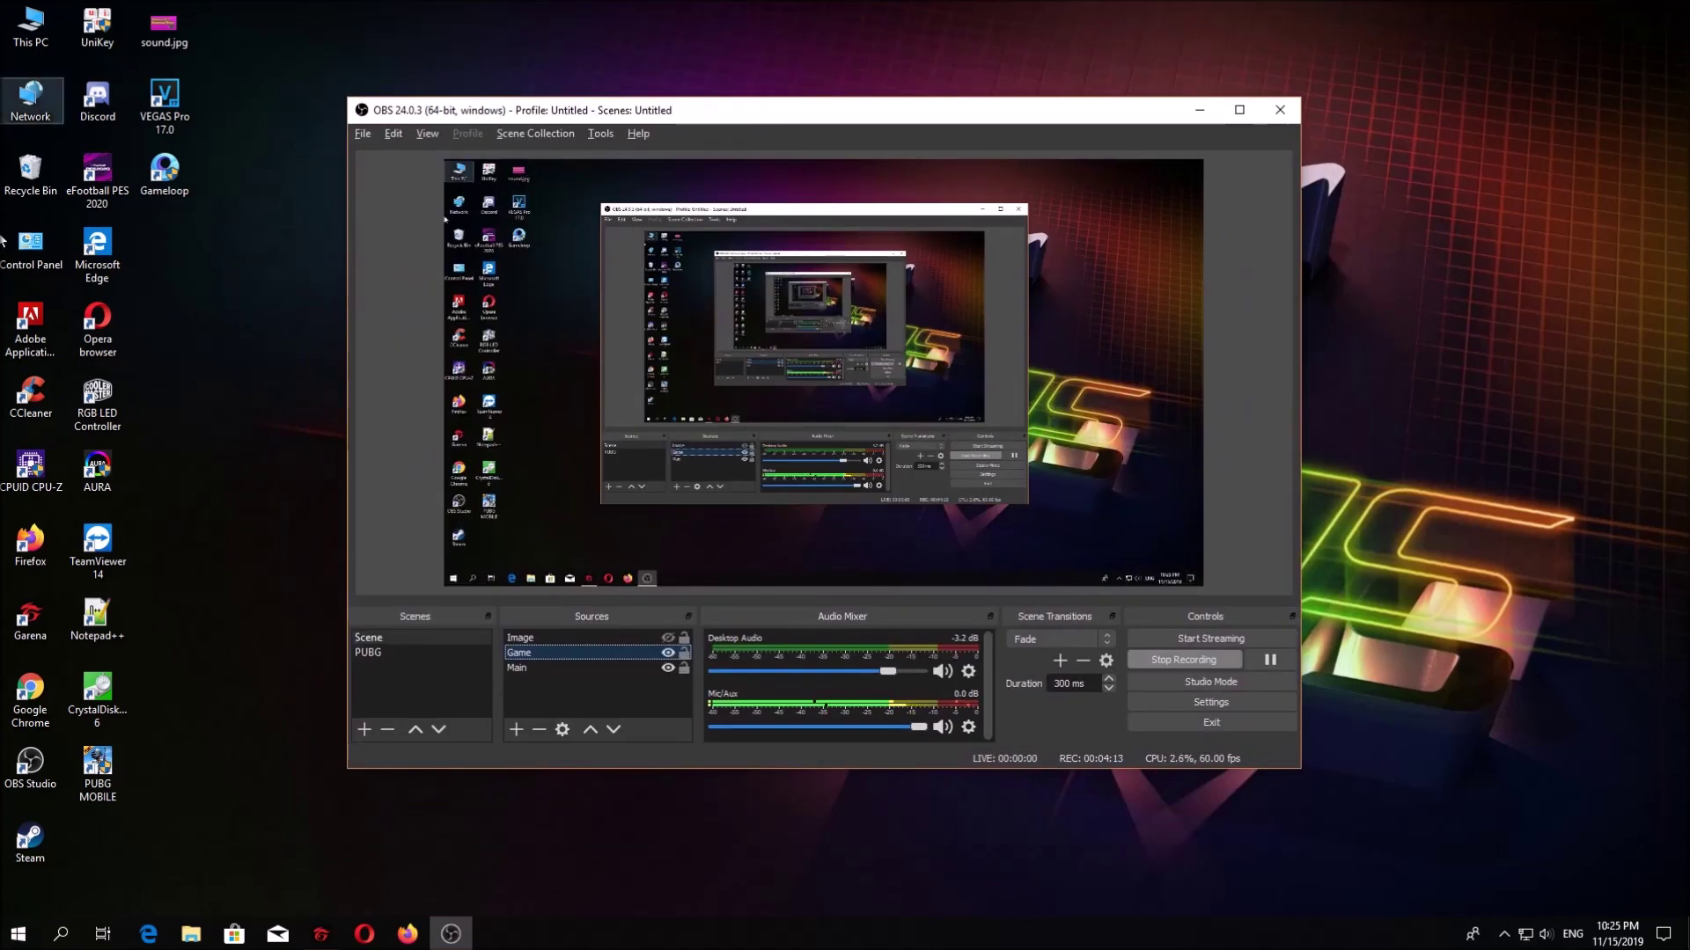
drag(696, 122, 691, 82)
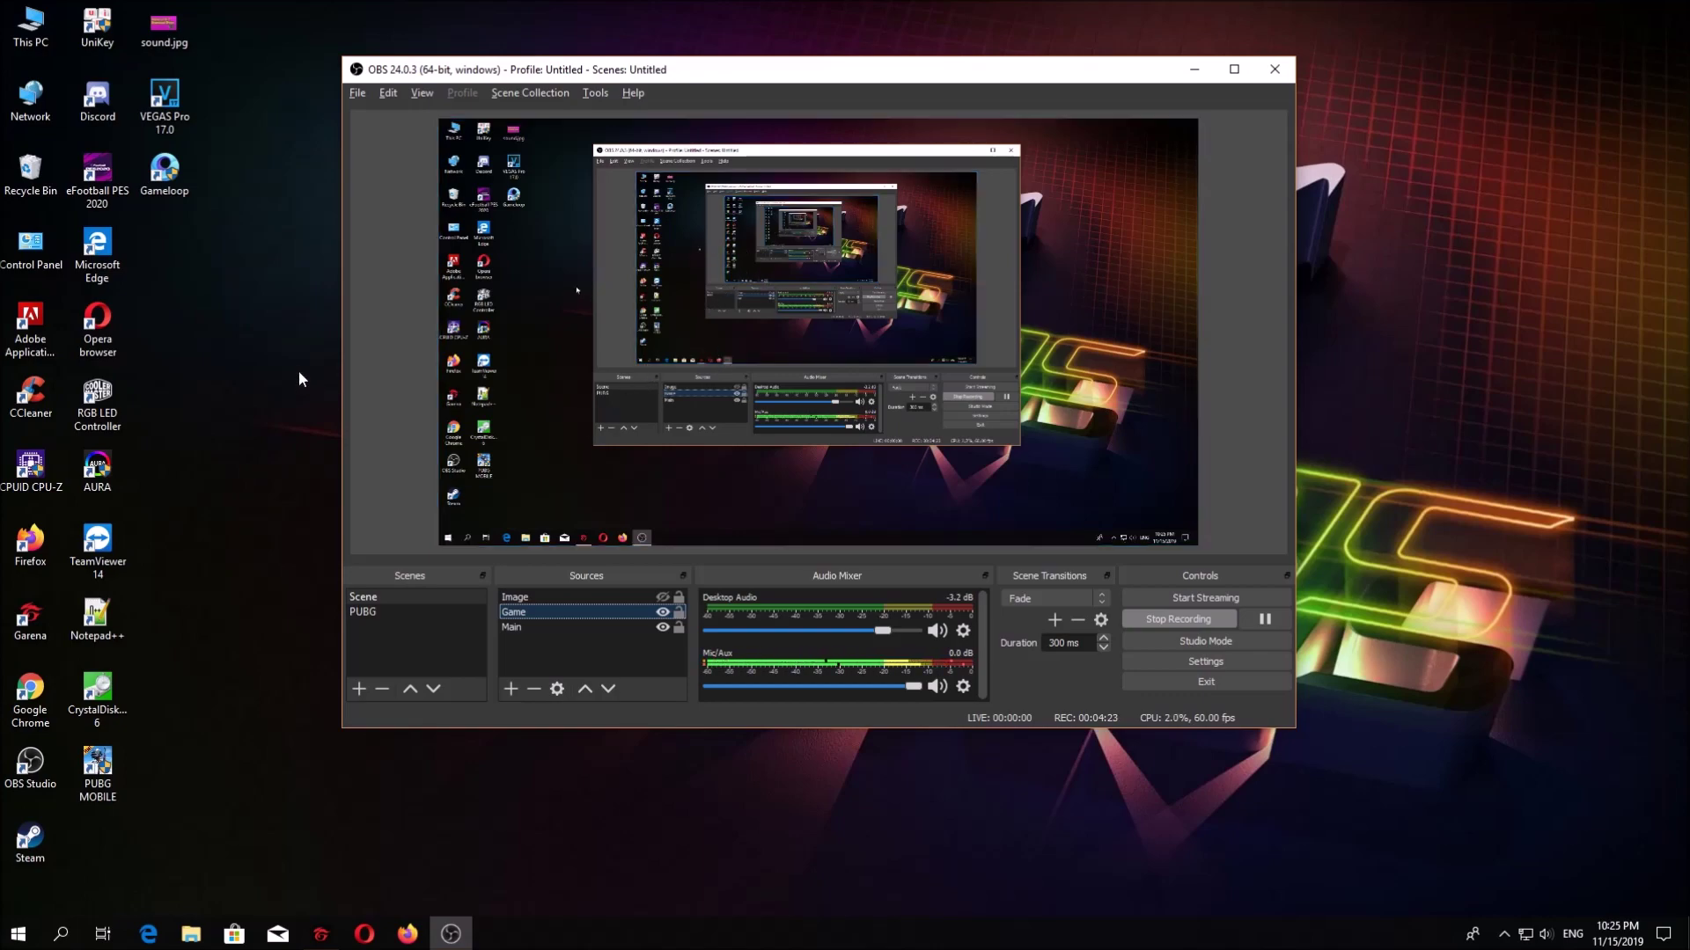
drag(546, 72, 506, 81)
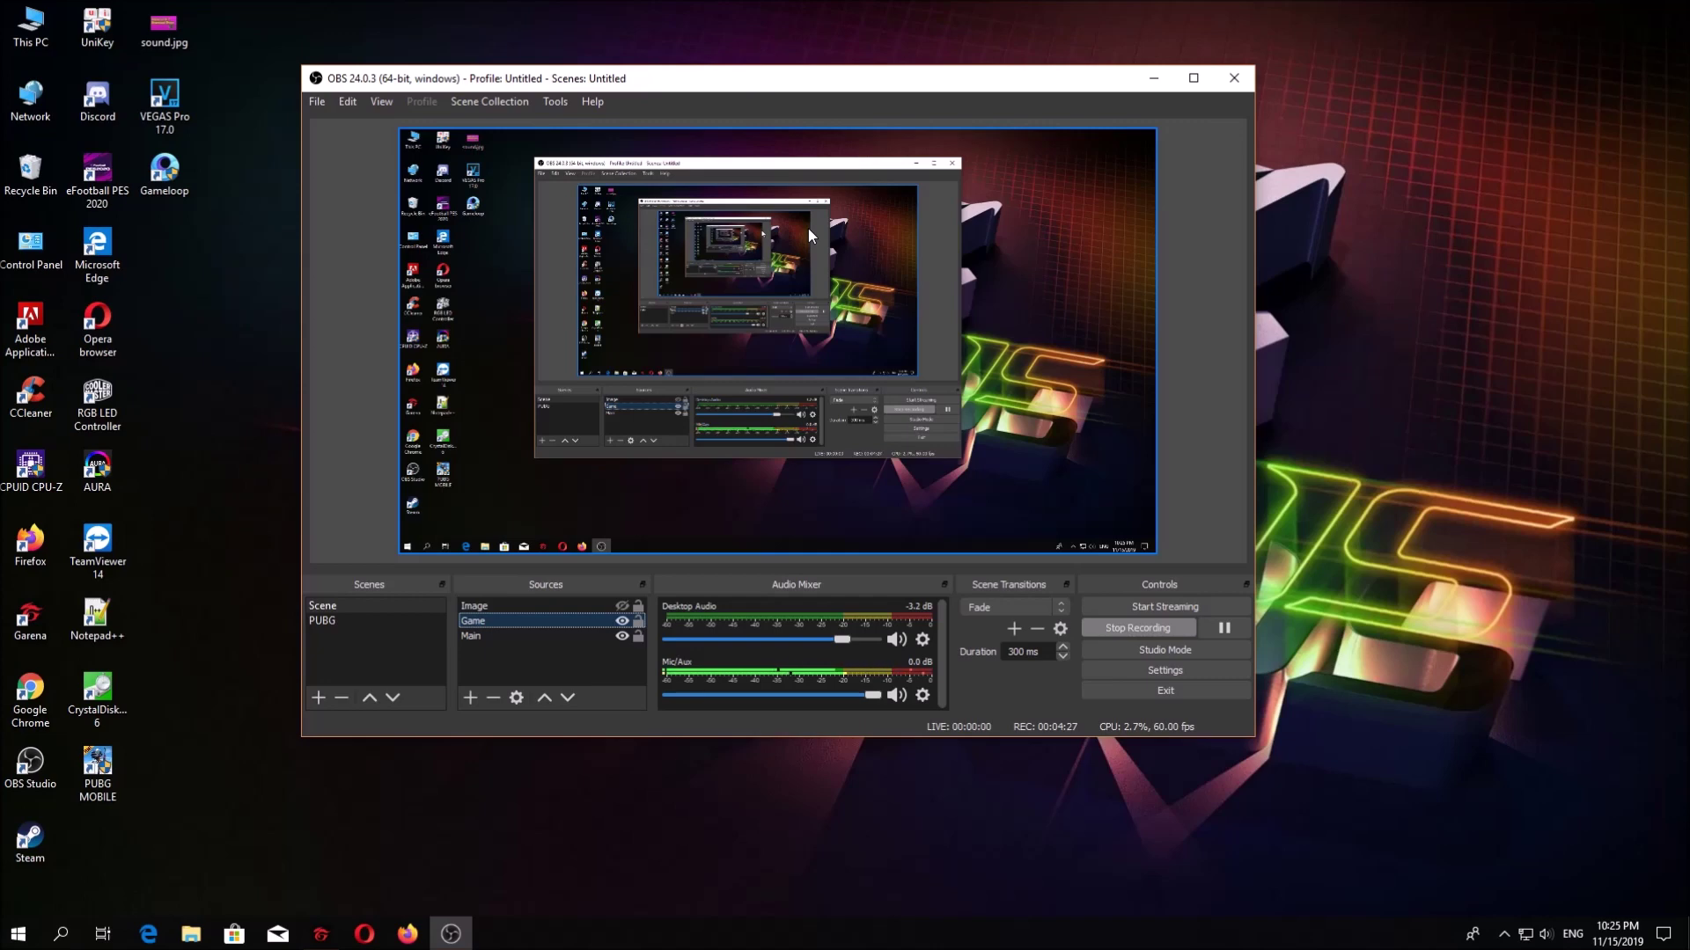
mouse_move(806, 66)
mouse_down()
mouse_move(801, 32)
mouse_move(806, 90)
mouse_up()
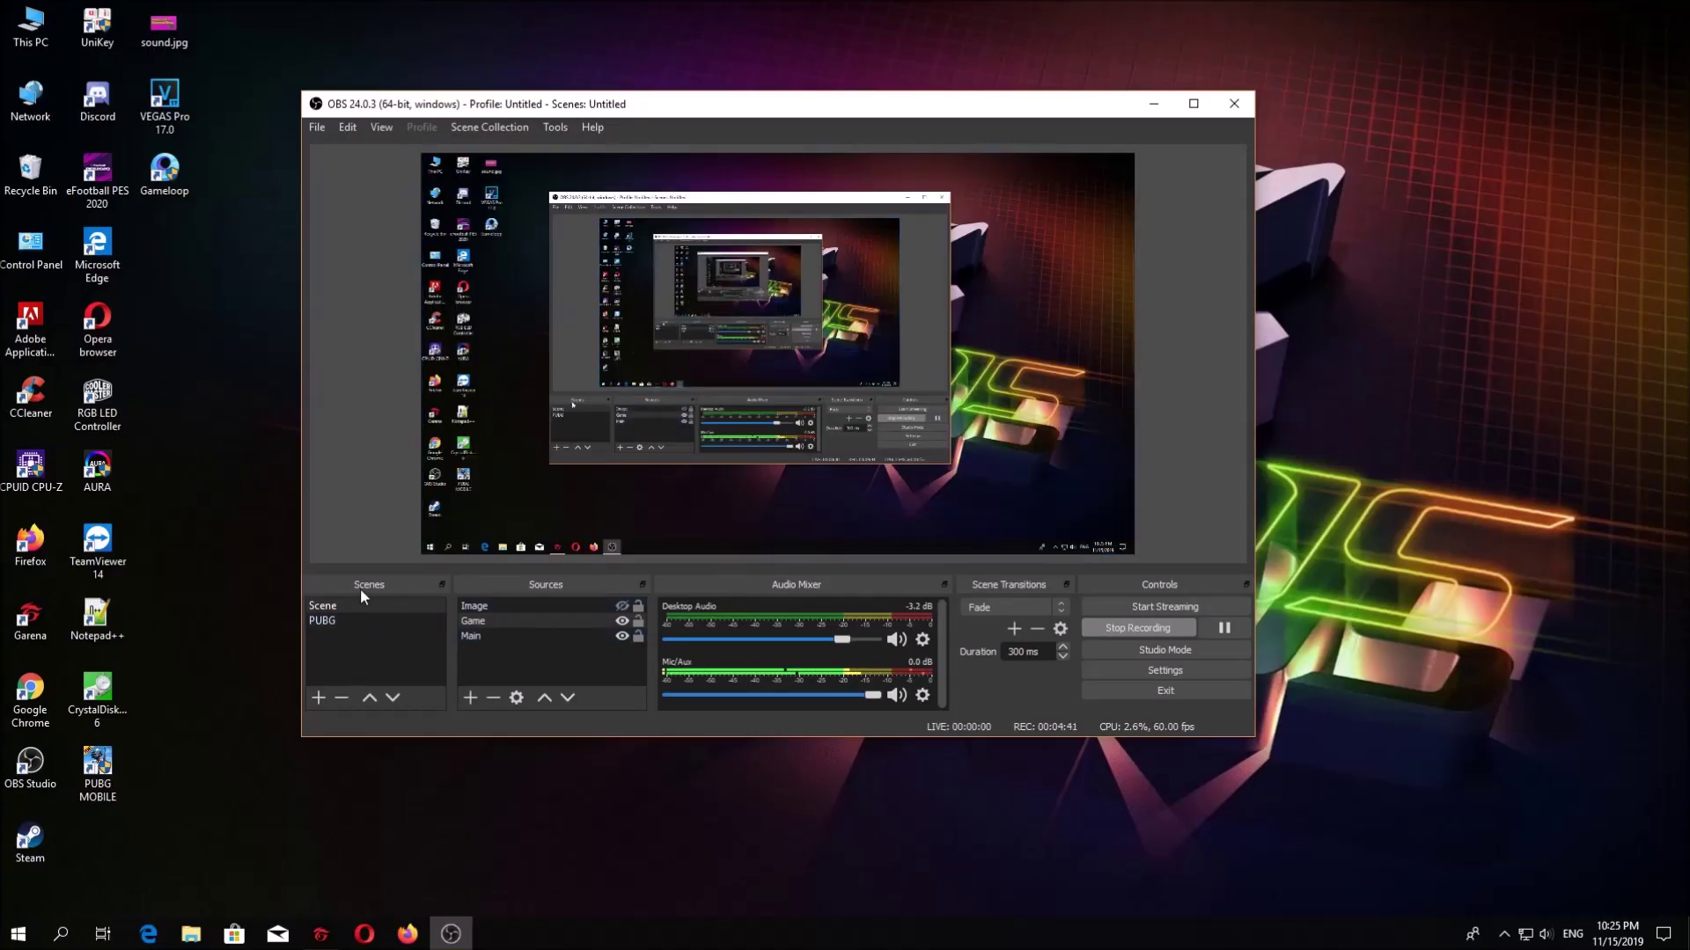
Step: Add a Text (GDI+) source reading "wqeqweqw" and place it in the upper-right area of the preview
click(470, 696)
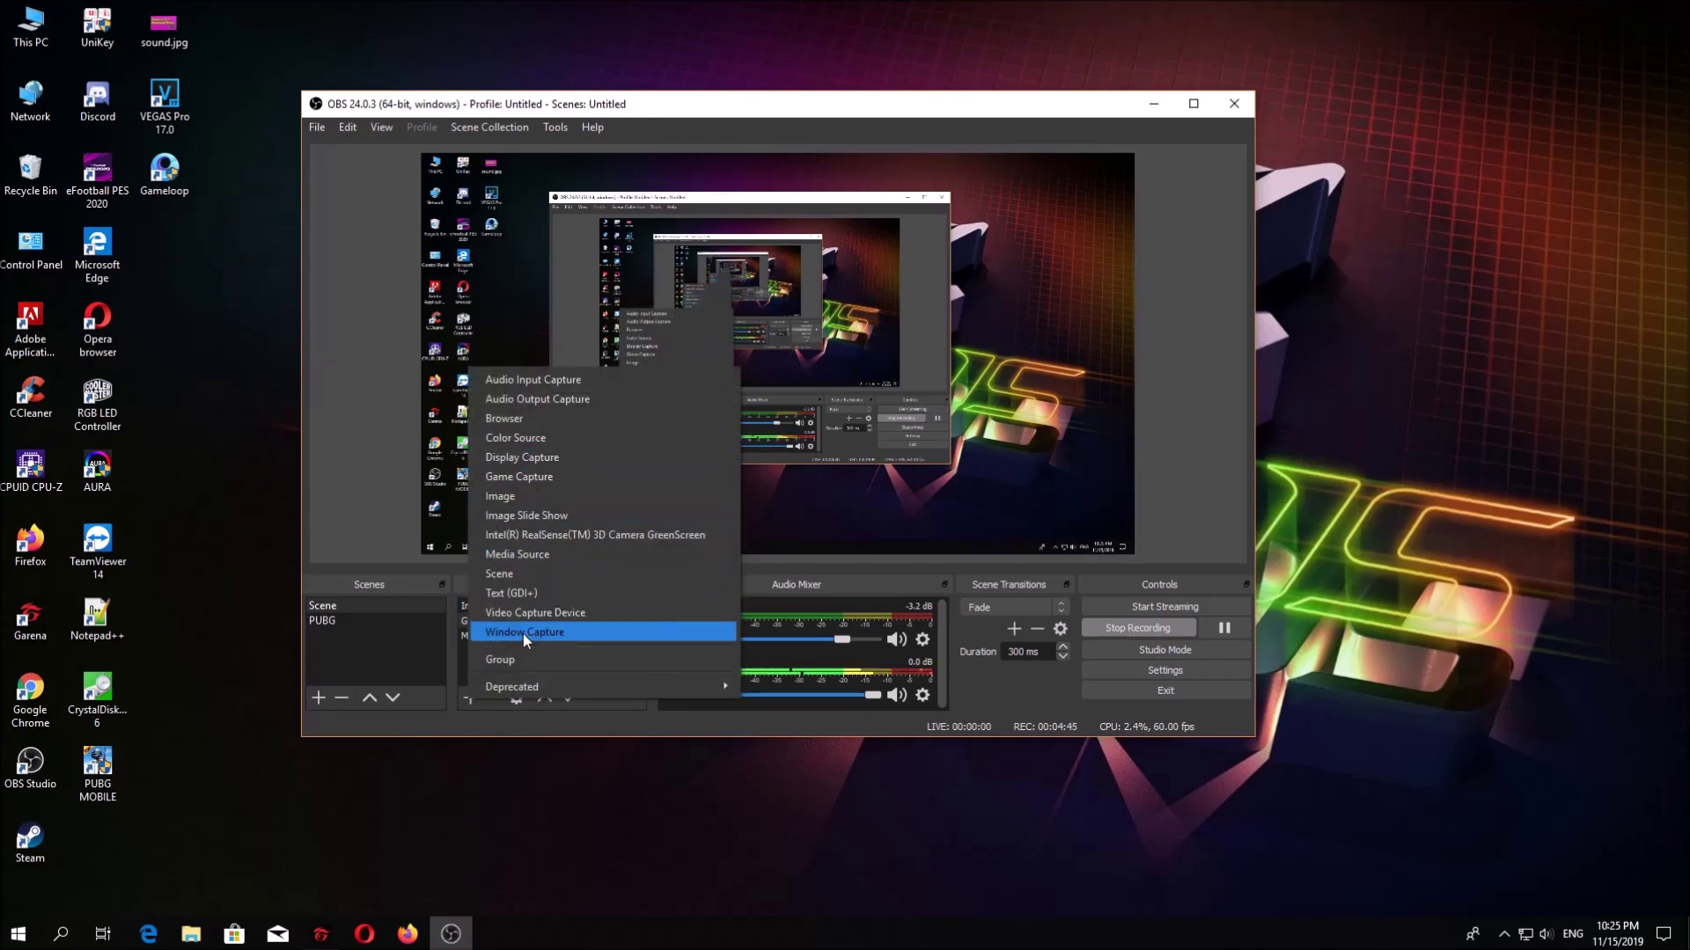
click(512, 593)
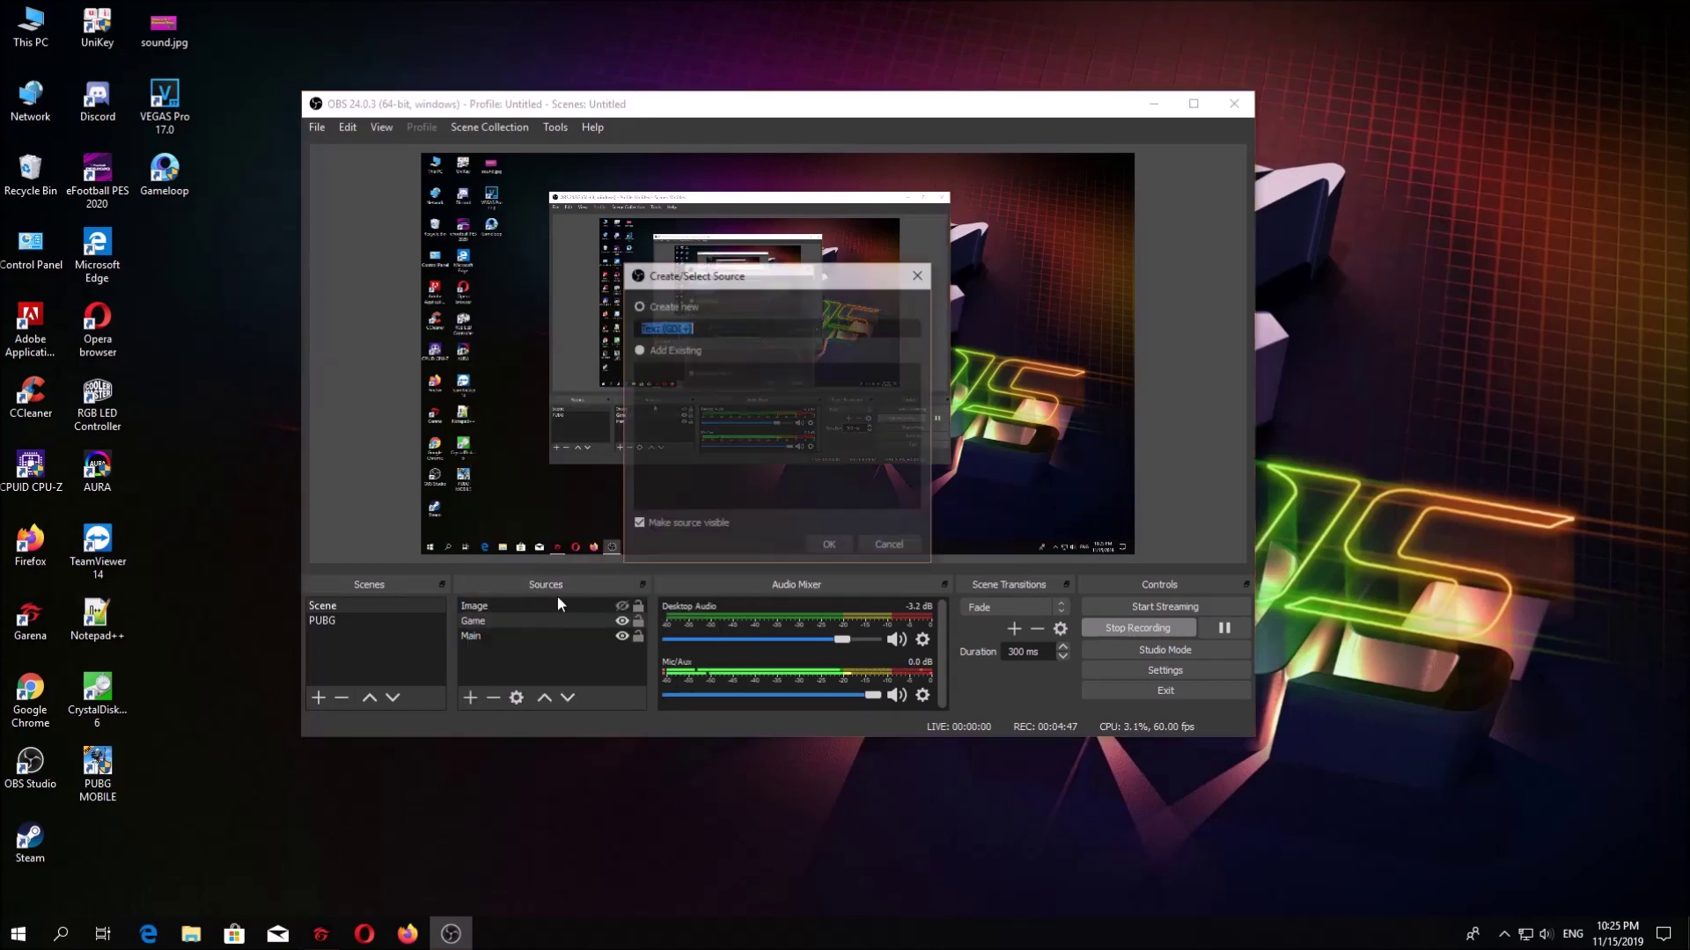
click(828, 545)
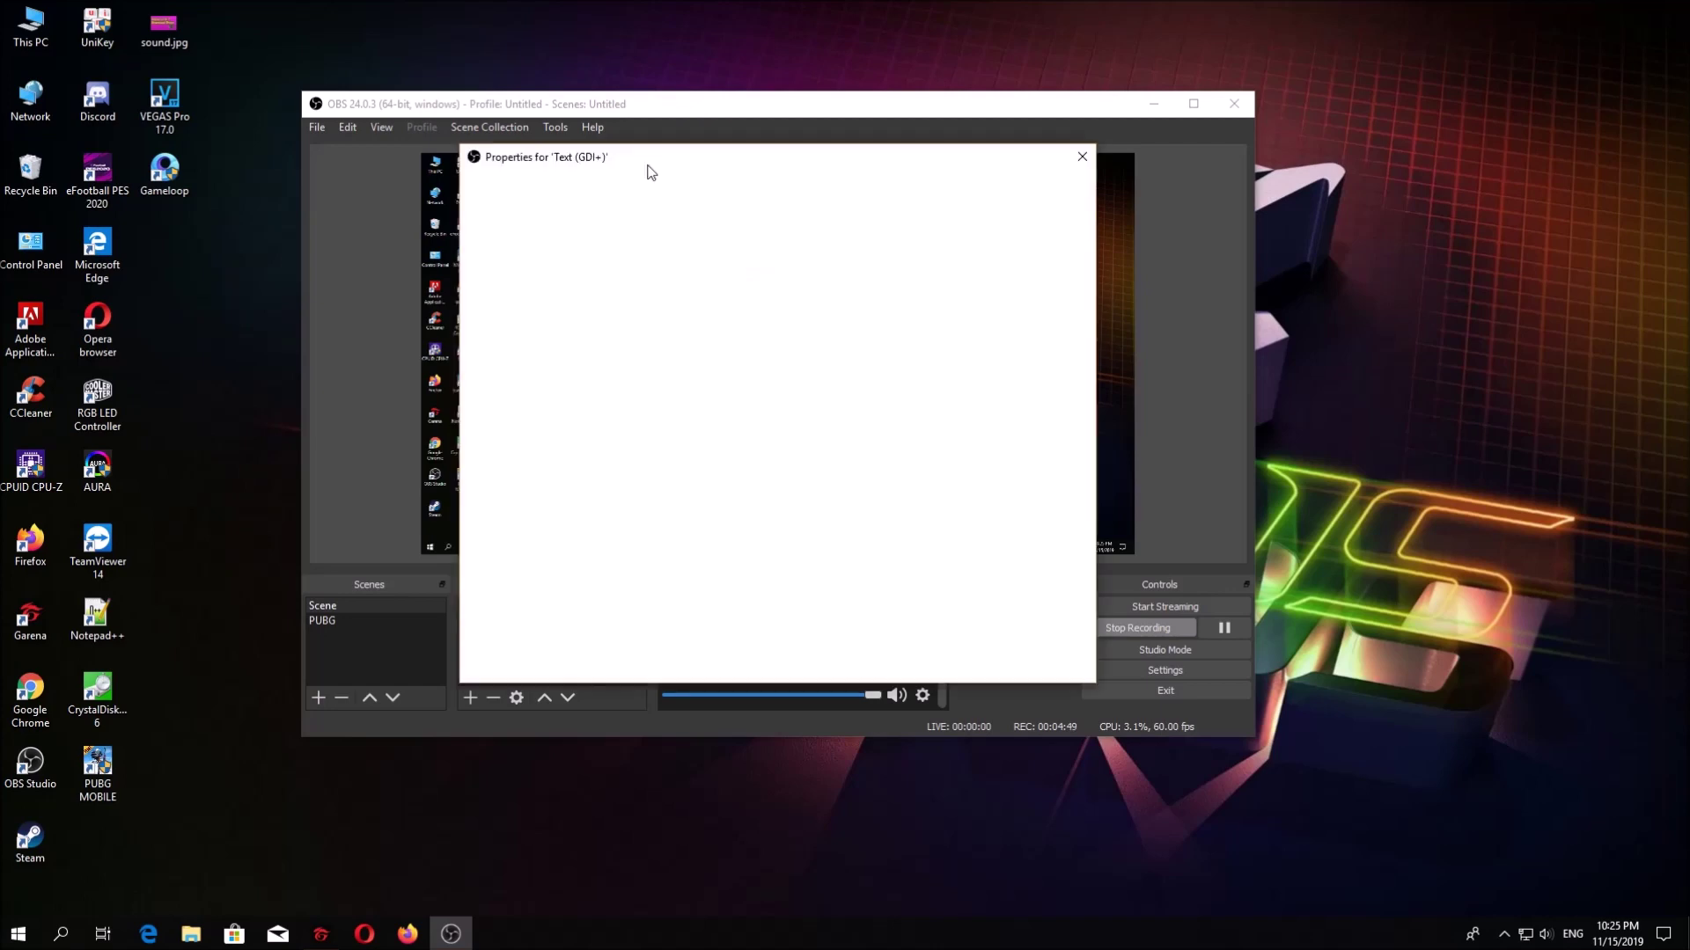
drag(651, 172, 1096, 165)
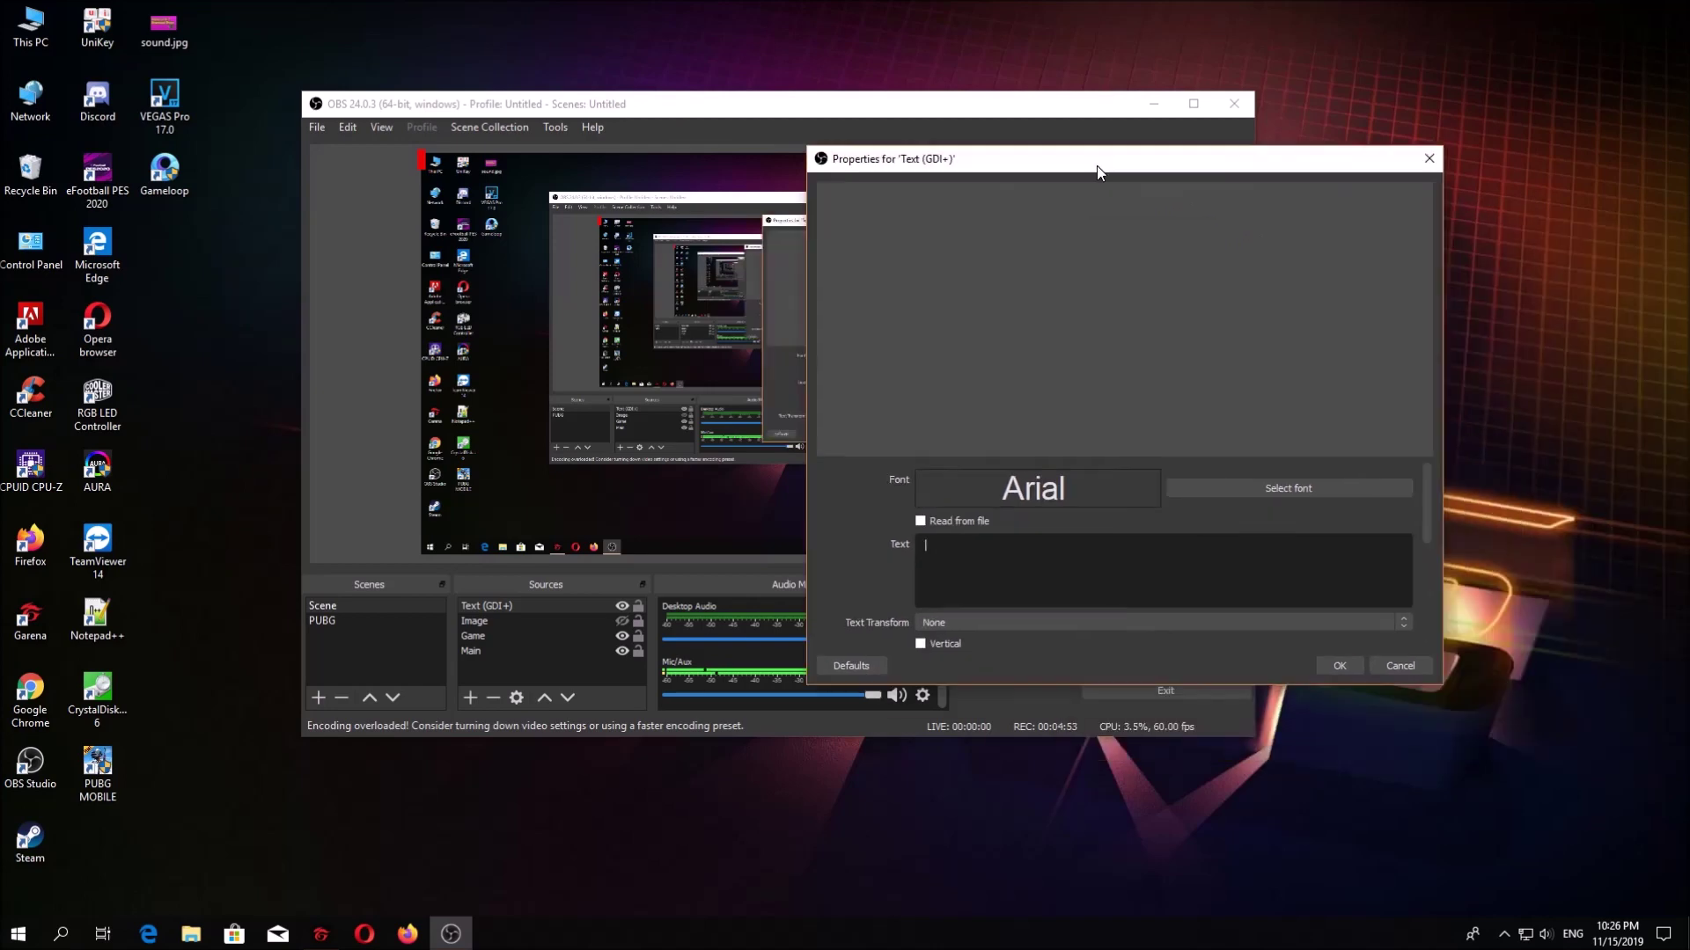
click(1202, 623)
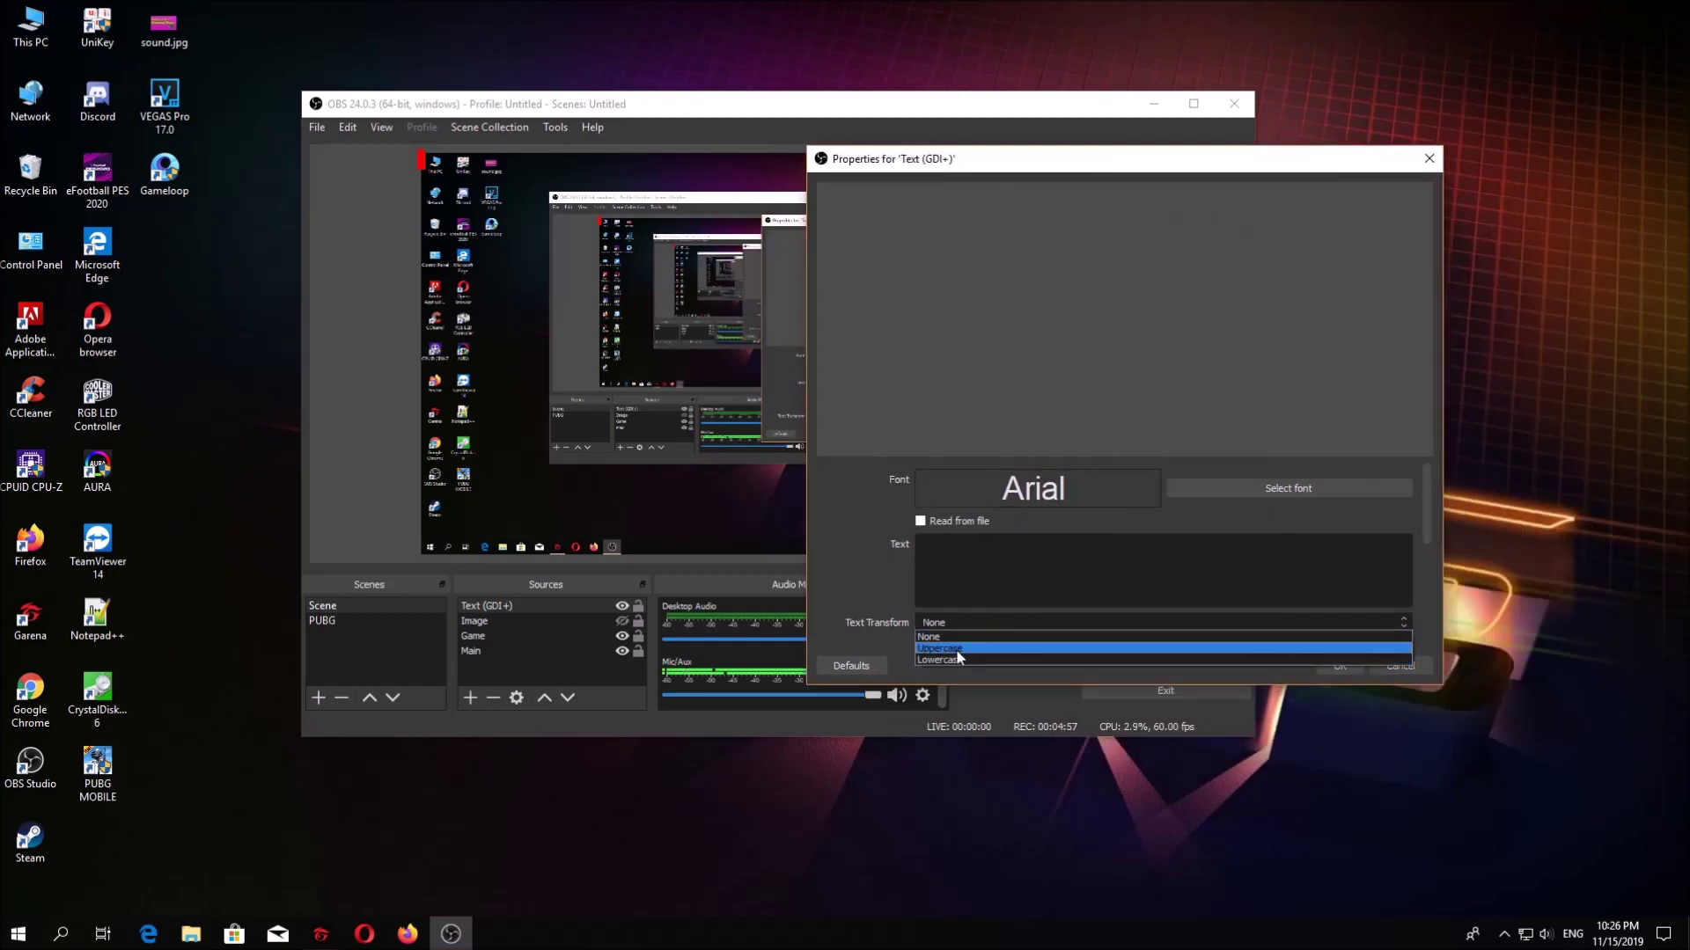
click(975, 623)
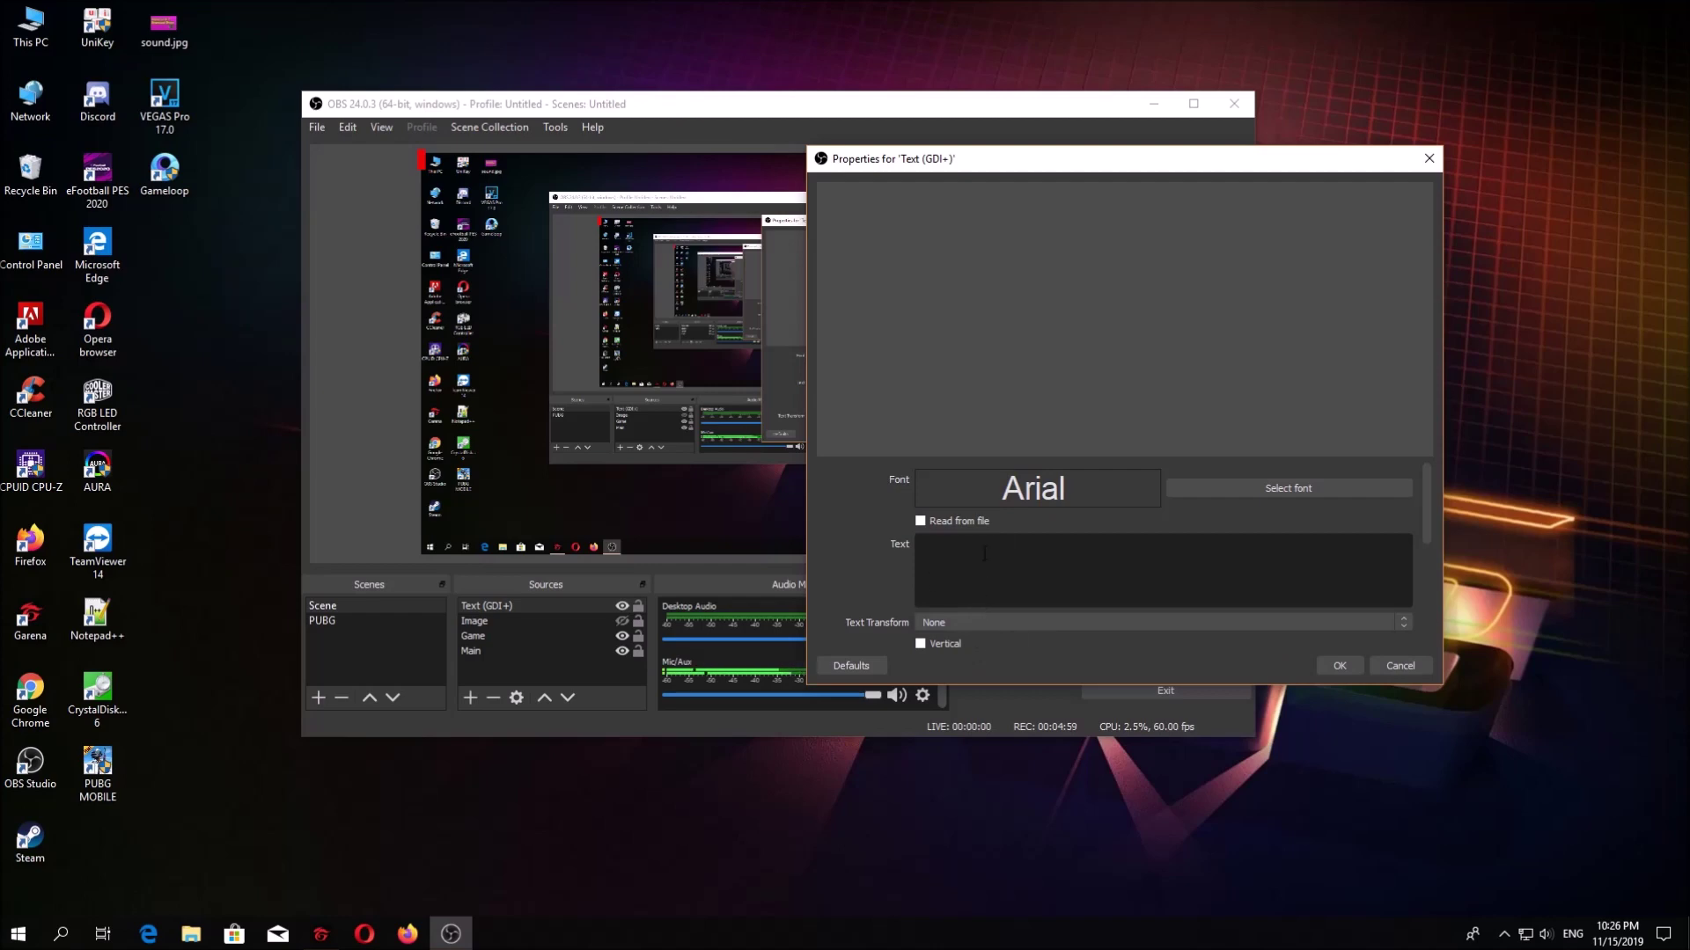
text(eqweqw)
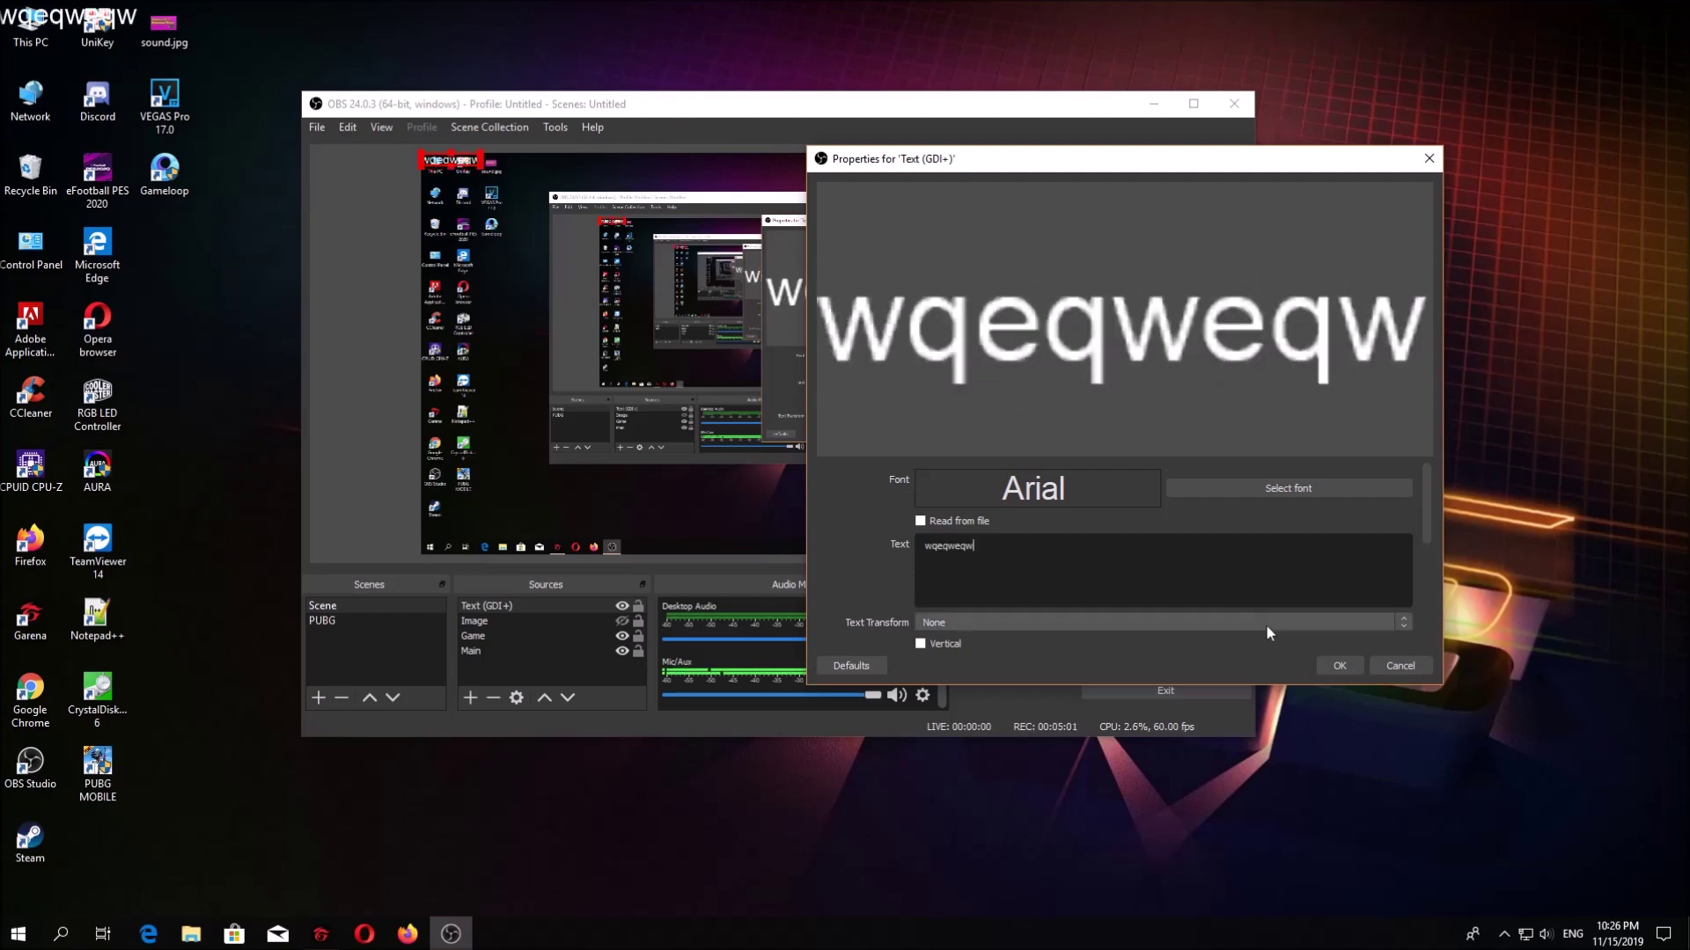
click(1328, 666)
drag(463, 169, 1052, 194)
Step: Examine the text source's properties, including its color, opacity, gradient, background, alignment and outline options
double_click(556, 604)
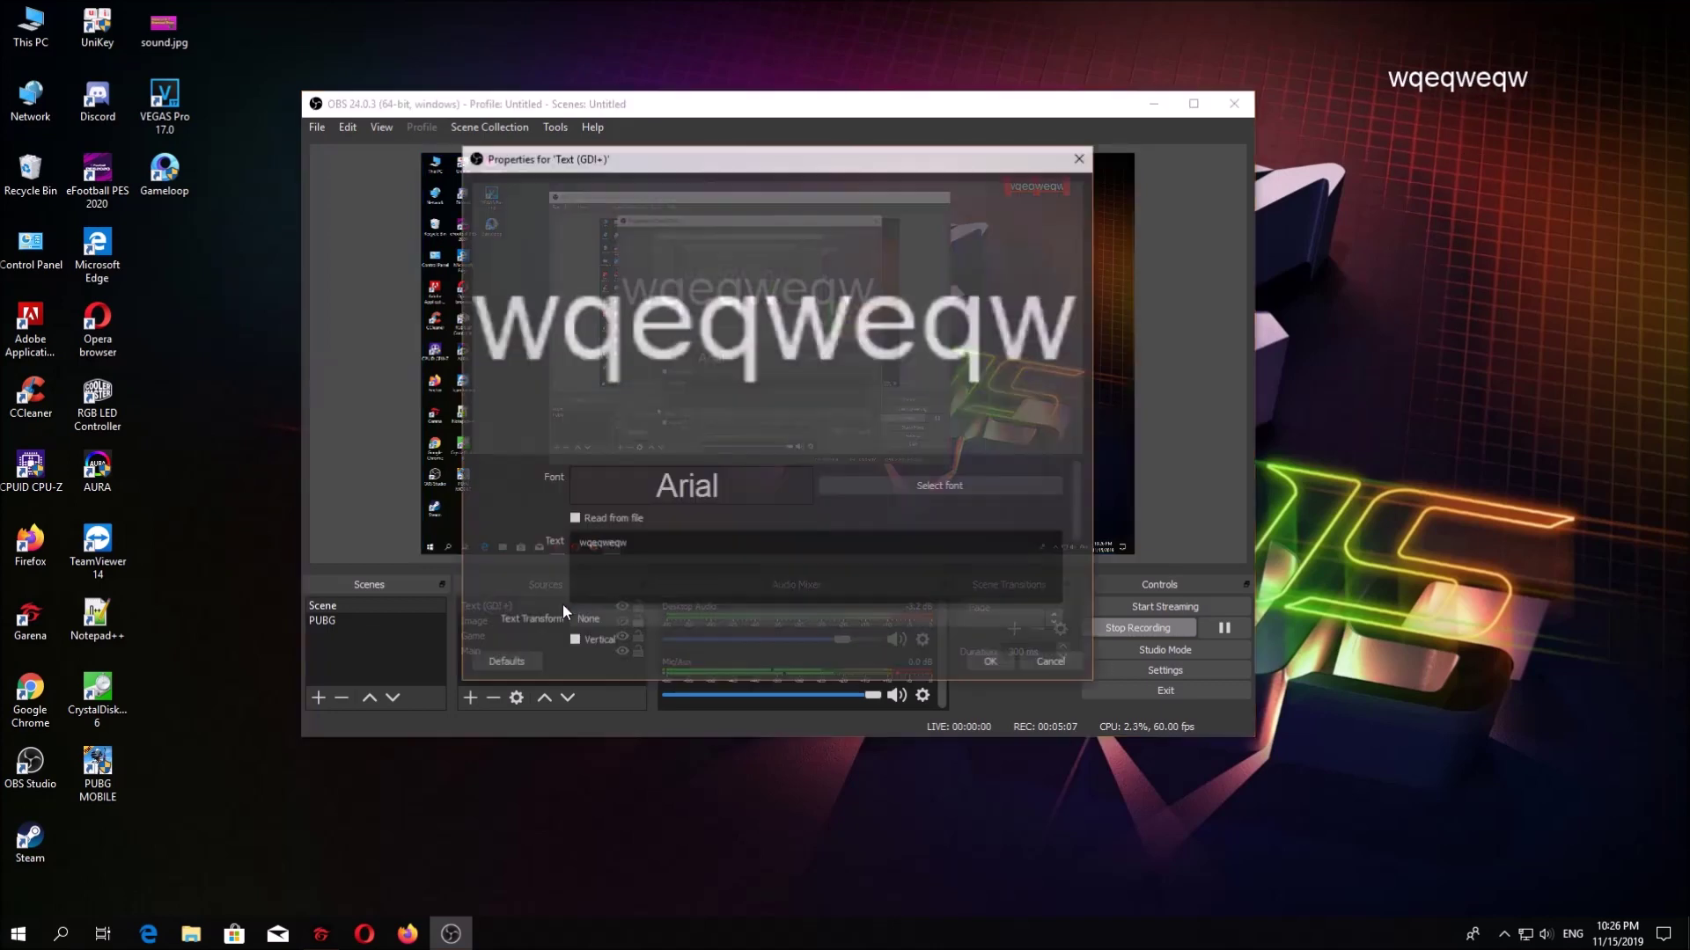
drag(1082, 489, 1078, 597)
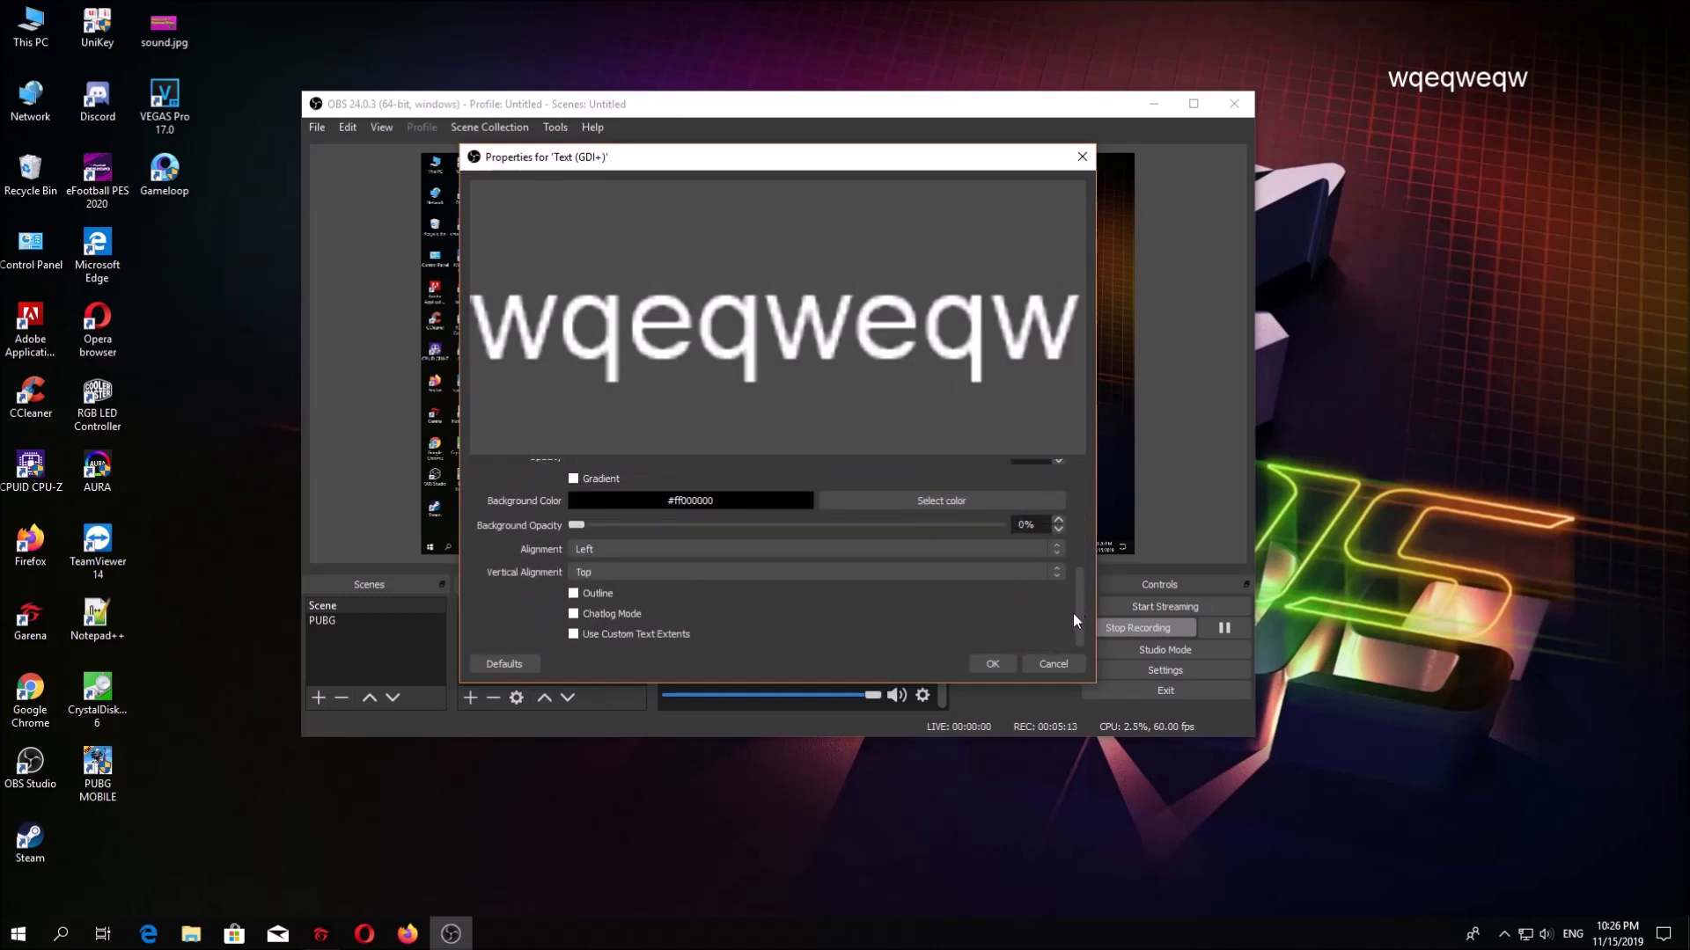
mouse_move(1074, 597)
mouse_down()
mouse_move(1076, 560)
mouse_move(1066, 609)
mouse_up()
scroll(598, 625, up, 3)
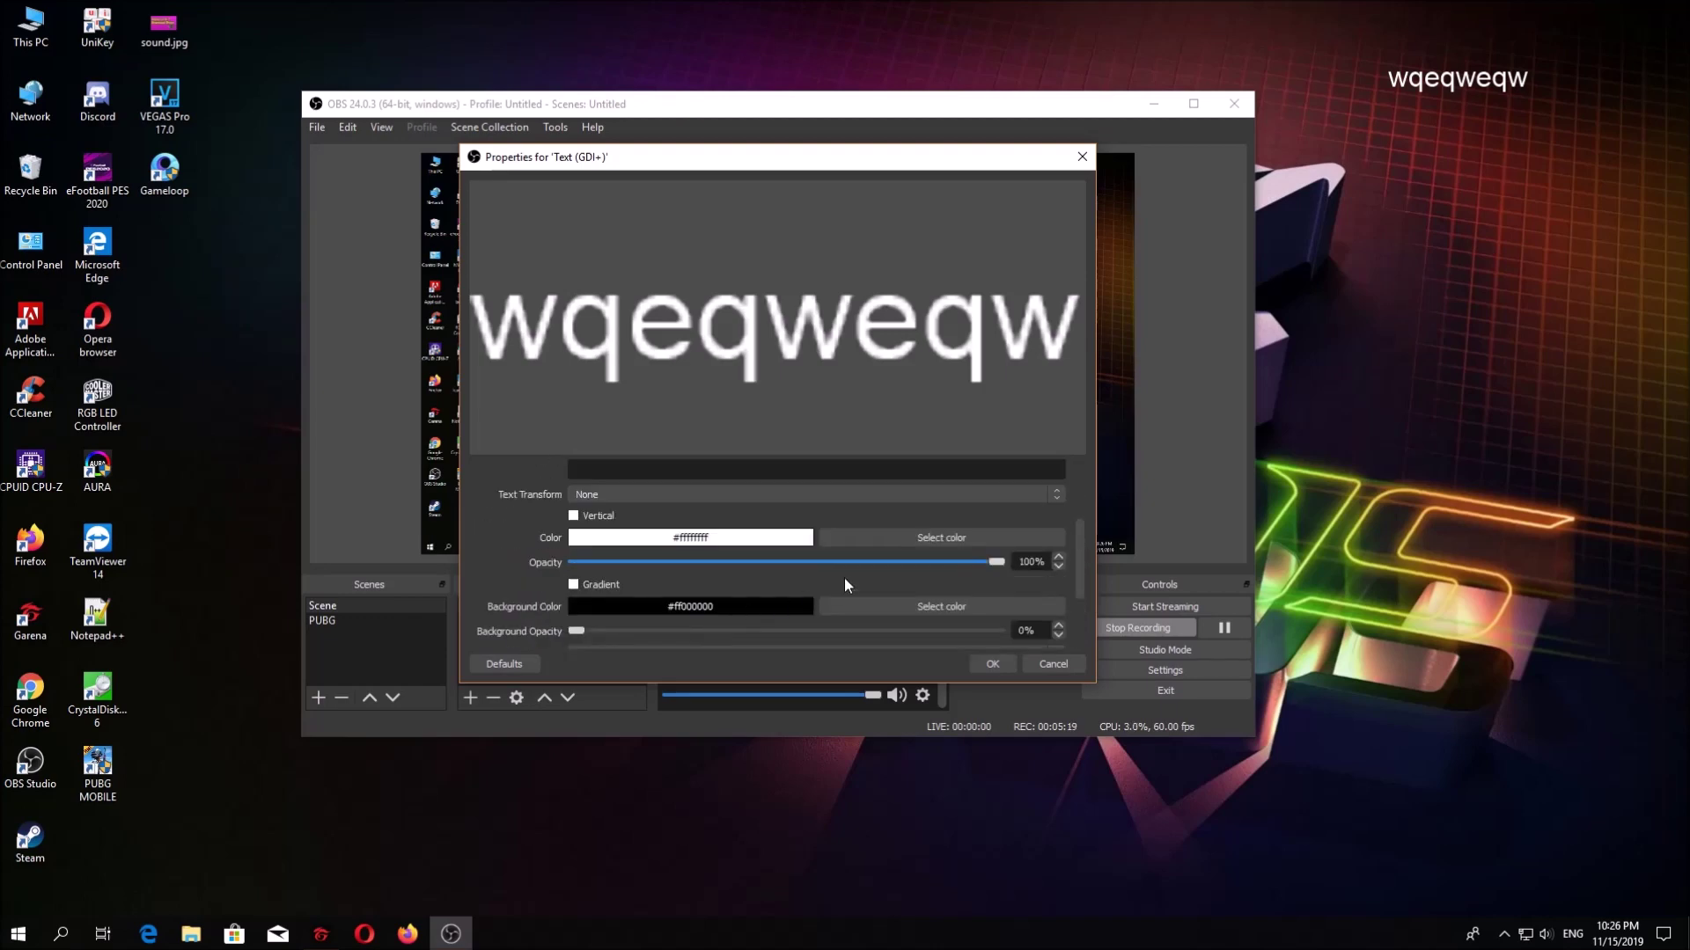
scroll(926, 604, down, 2)
scroll(926, 606, up, 5)
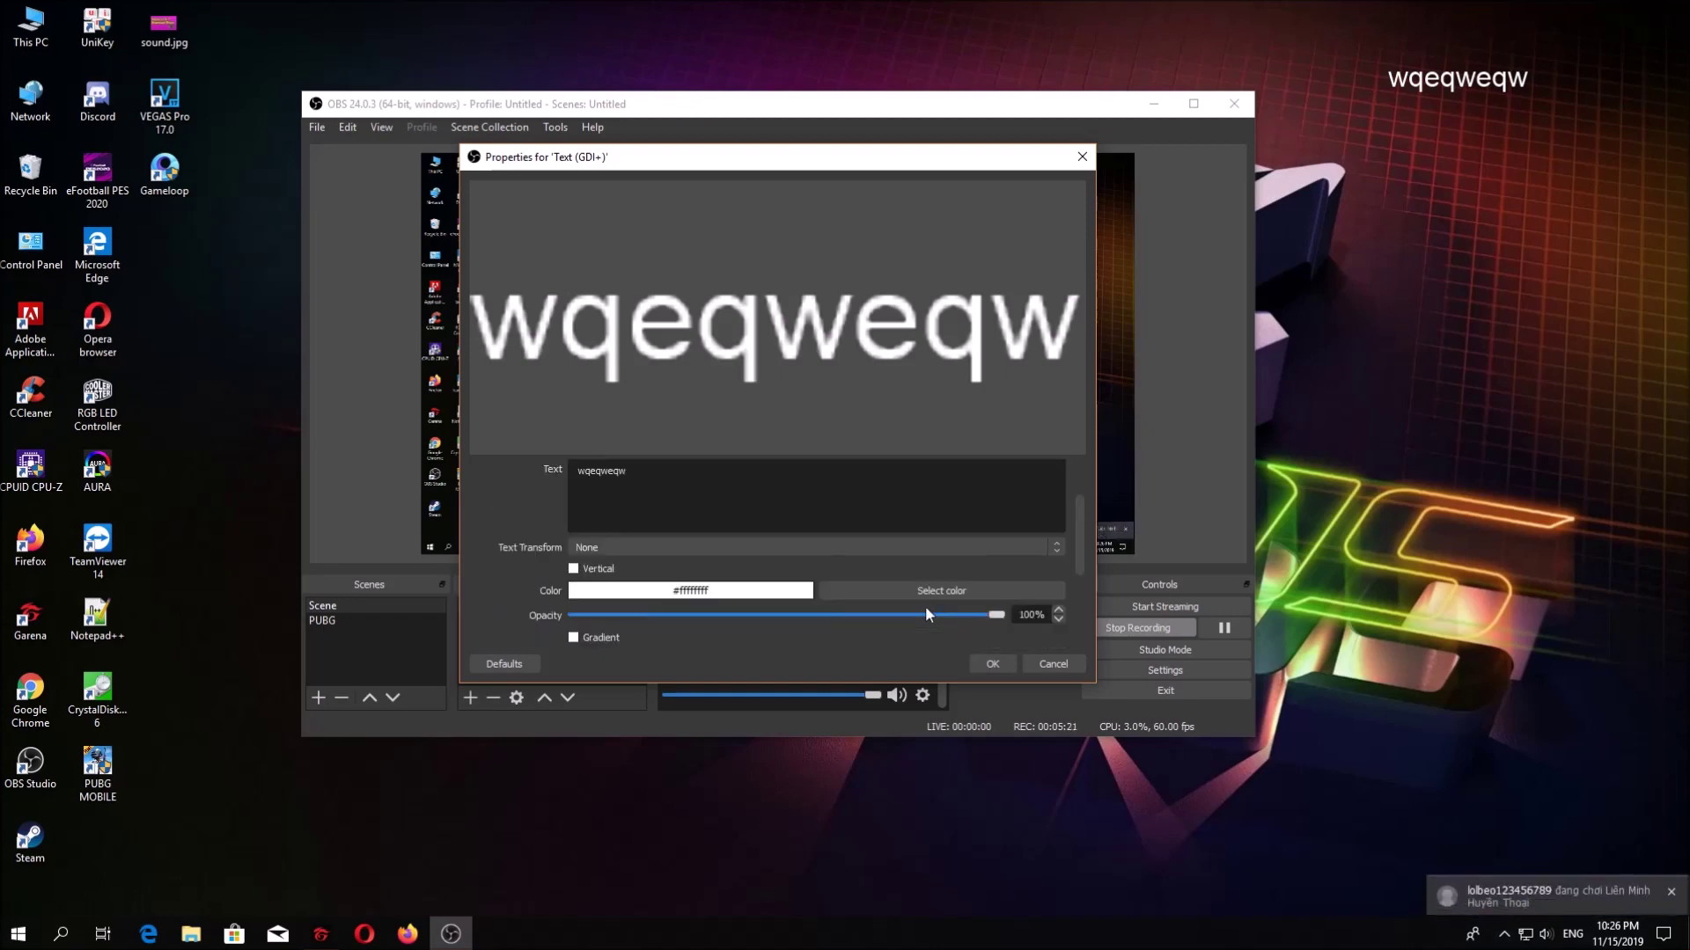
scroll(925, 611, up, 1)
scroll(812, 589, down, 6)
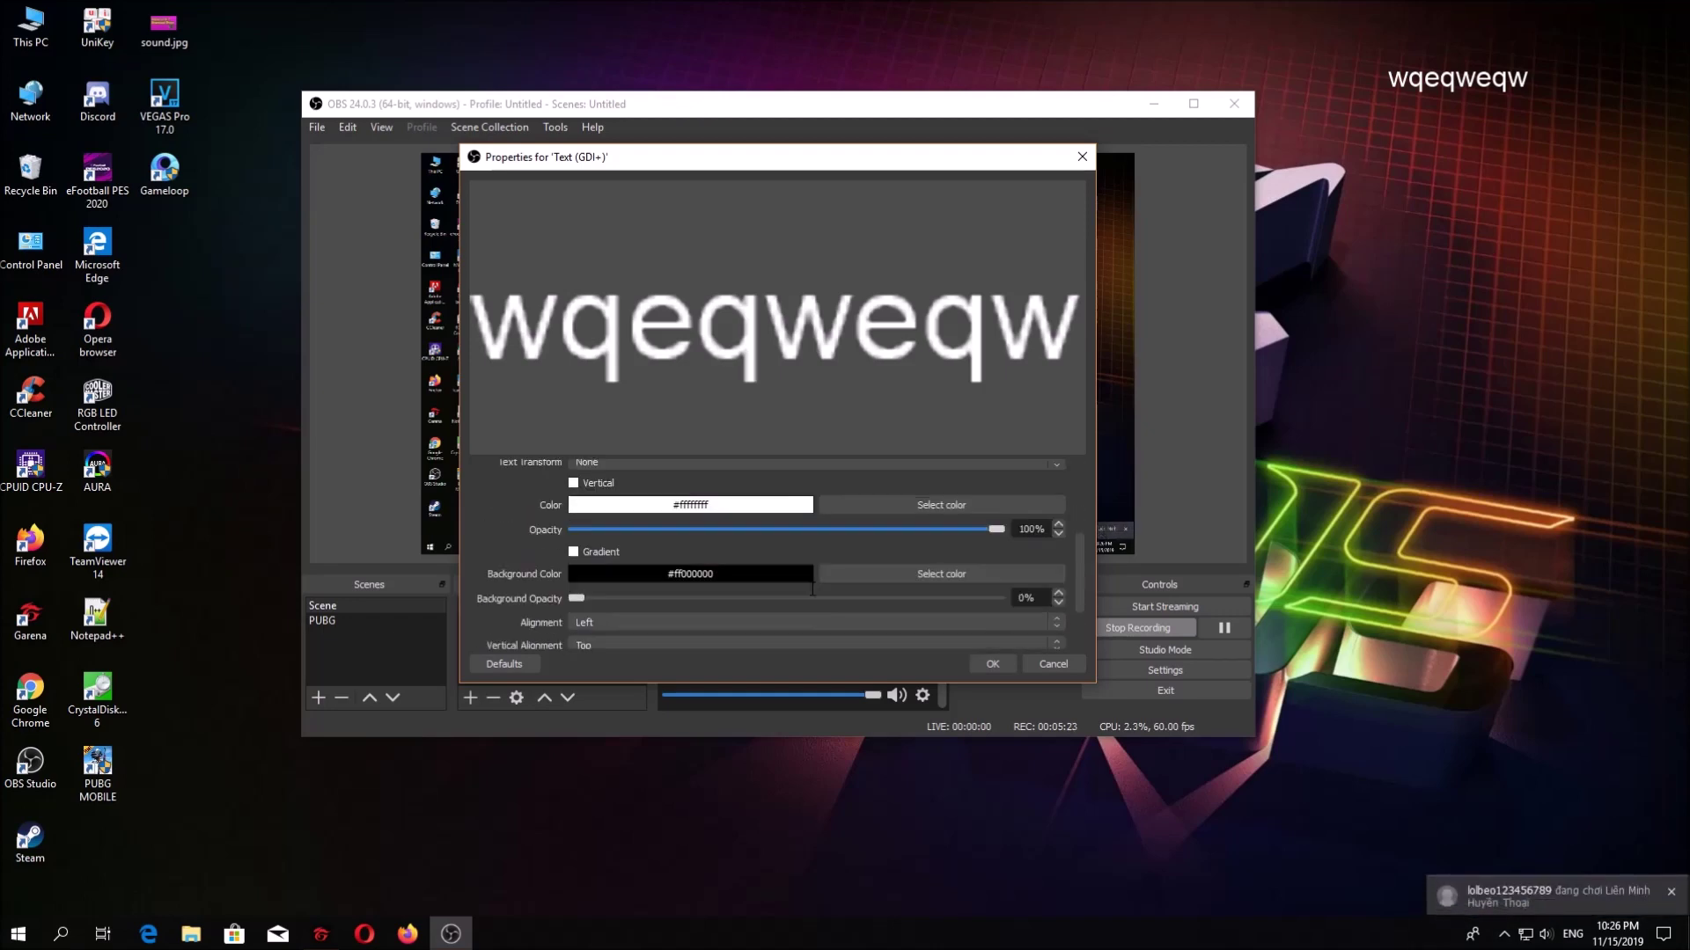
scroll(806, 593, up, 4)
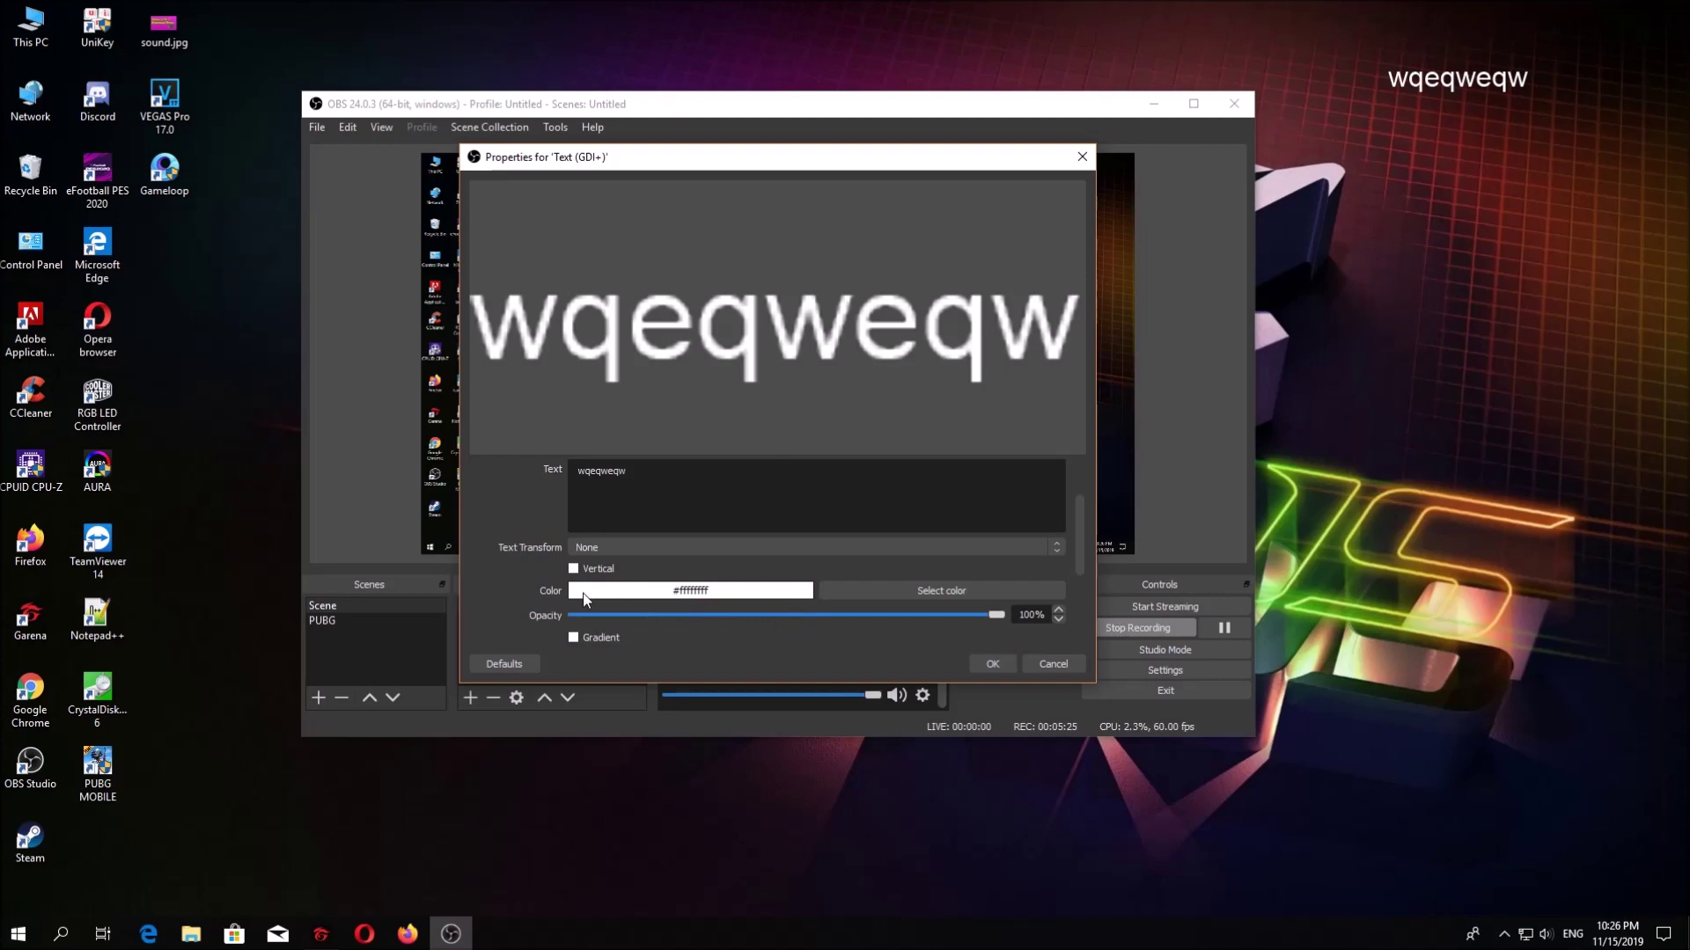
Step: Set the text source's Text Transform to Uppercase
click(651, 548)
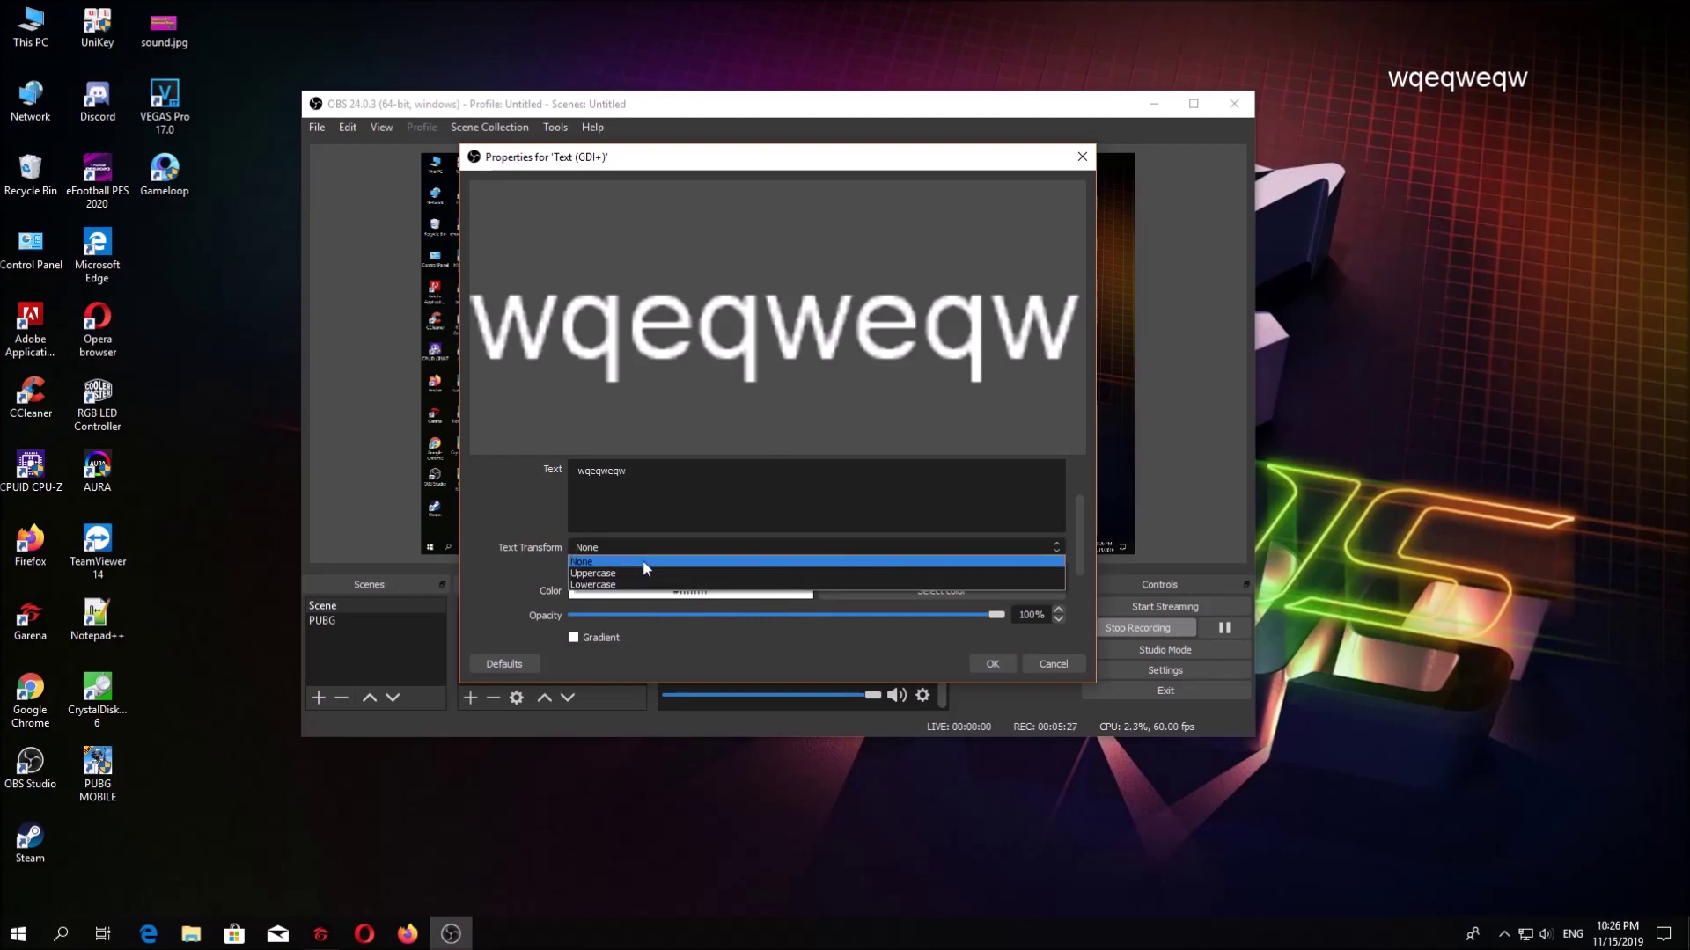
click(634, 572)
scroll(671, 517, up, 1)
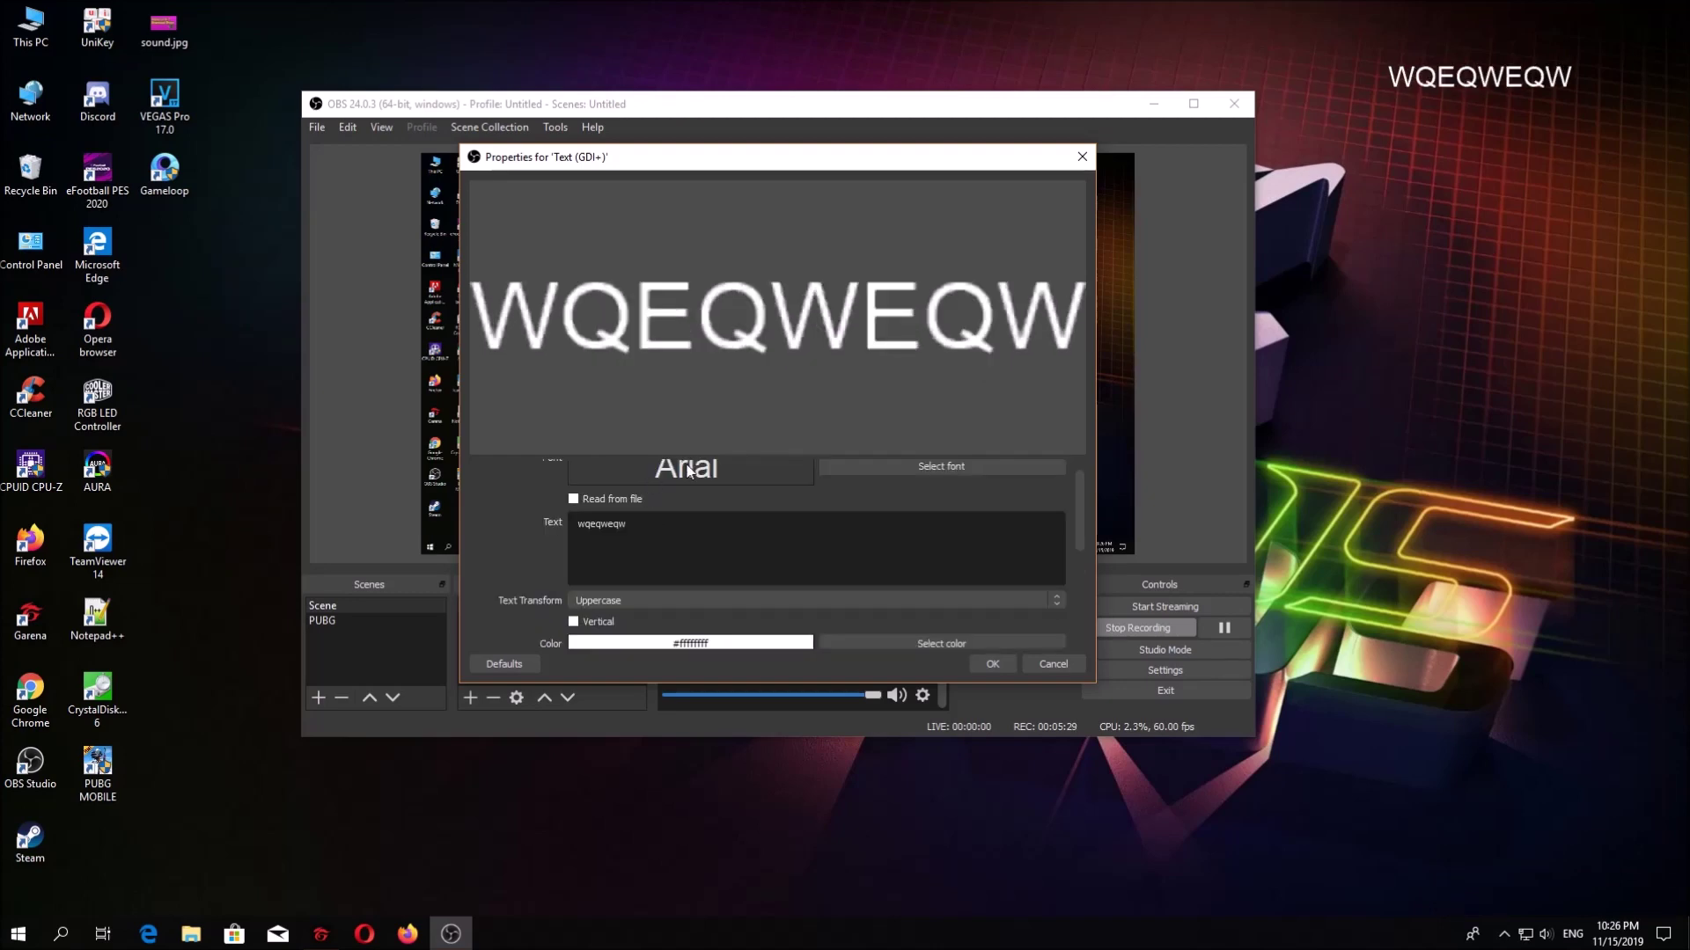
scroll(652, 526, up, 1)
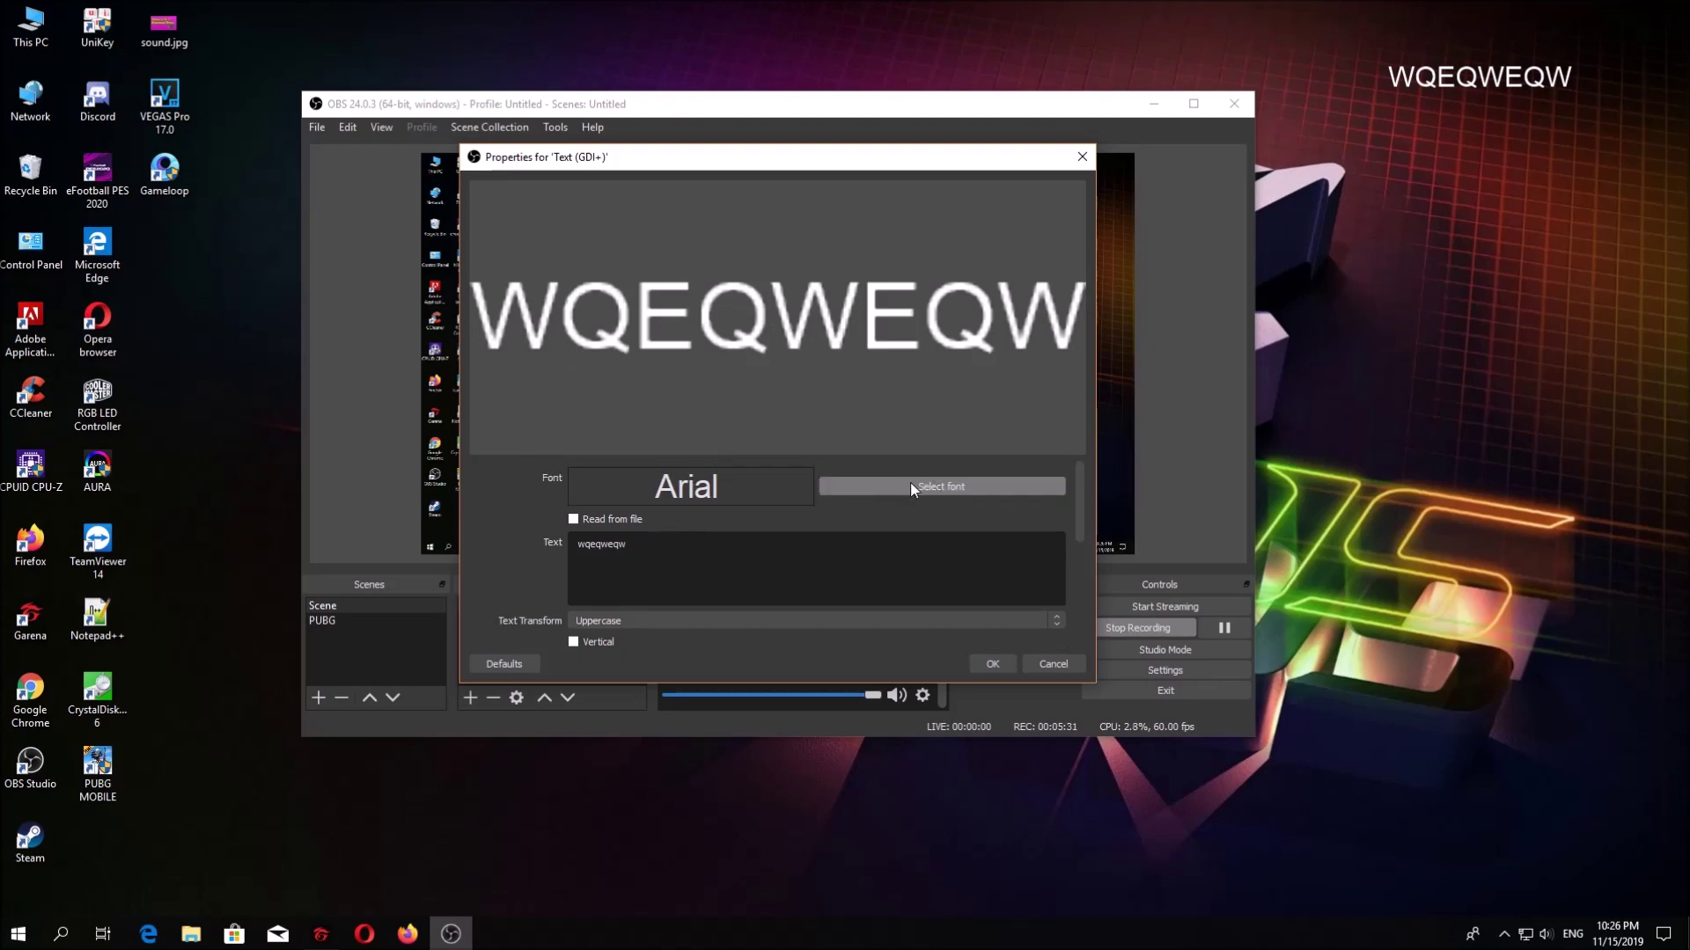
Step: Enable the Outline on the text source and try Chatlog Mode, leaving it switched off
scroll(671, 507, down, 10)
scroll(672, 499, down, 1)
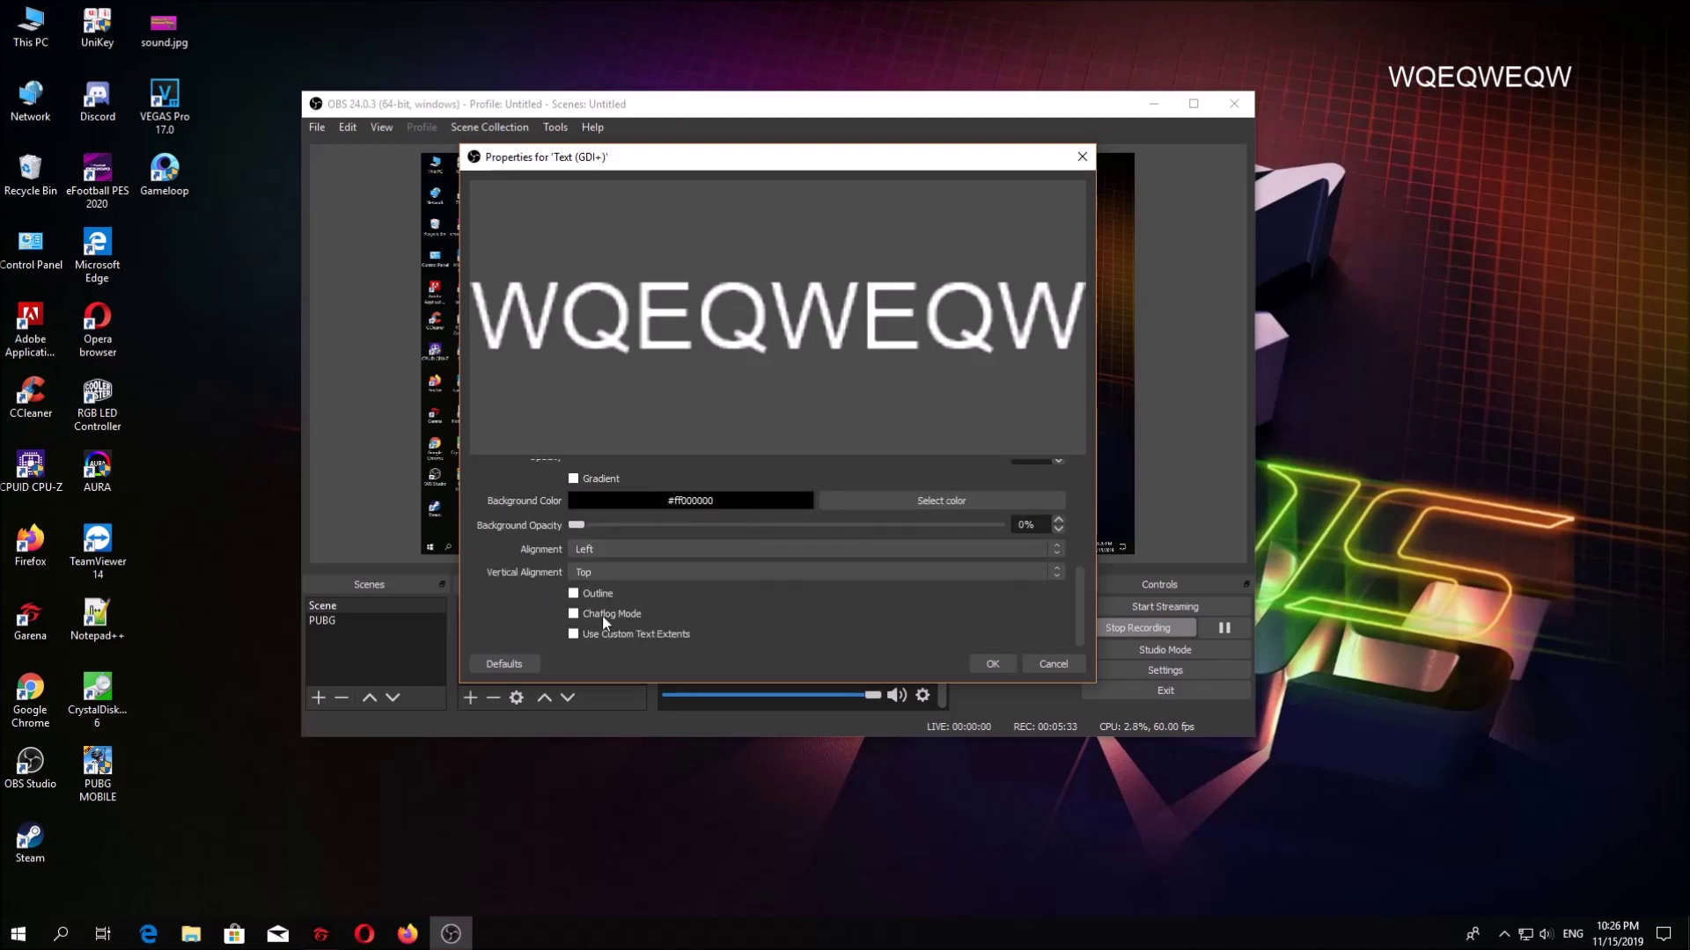
click(573, 595)
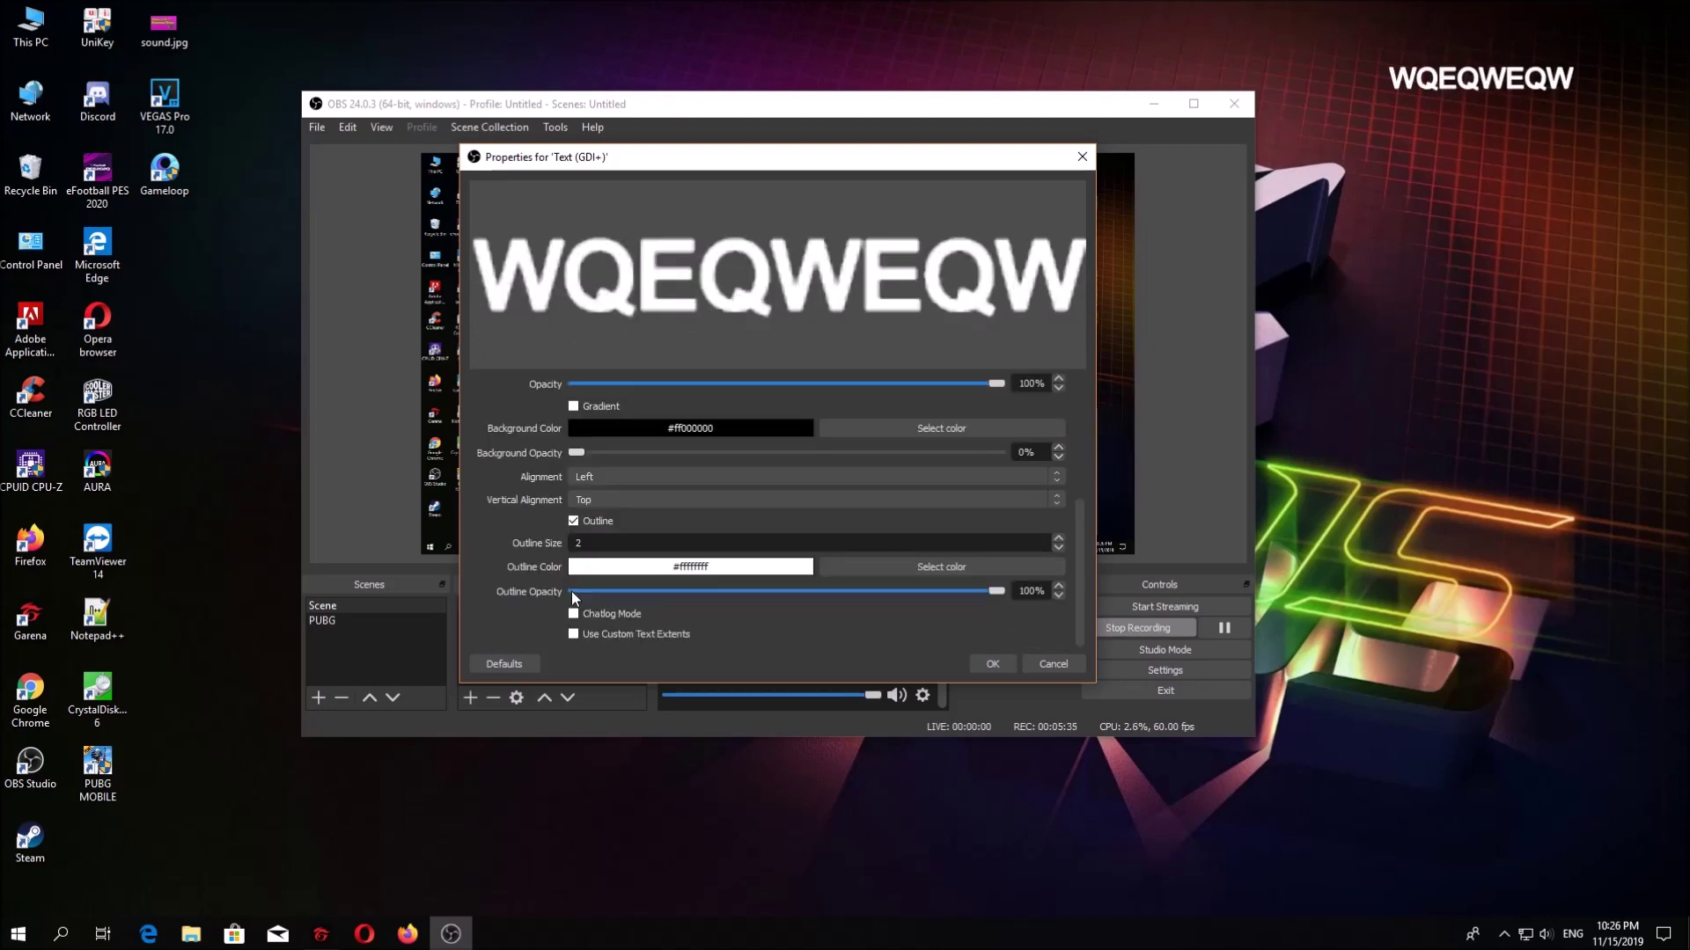
click(573, 617)
click(573, 617)
Step: Set the text source's alignment to Center and close its properties, discarding the unsaved changes
click(635, 479)
click(615, 500)
click(616, 477)
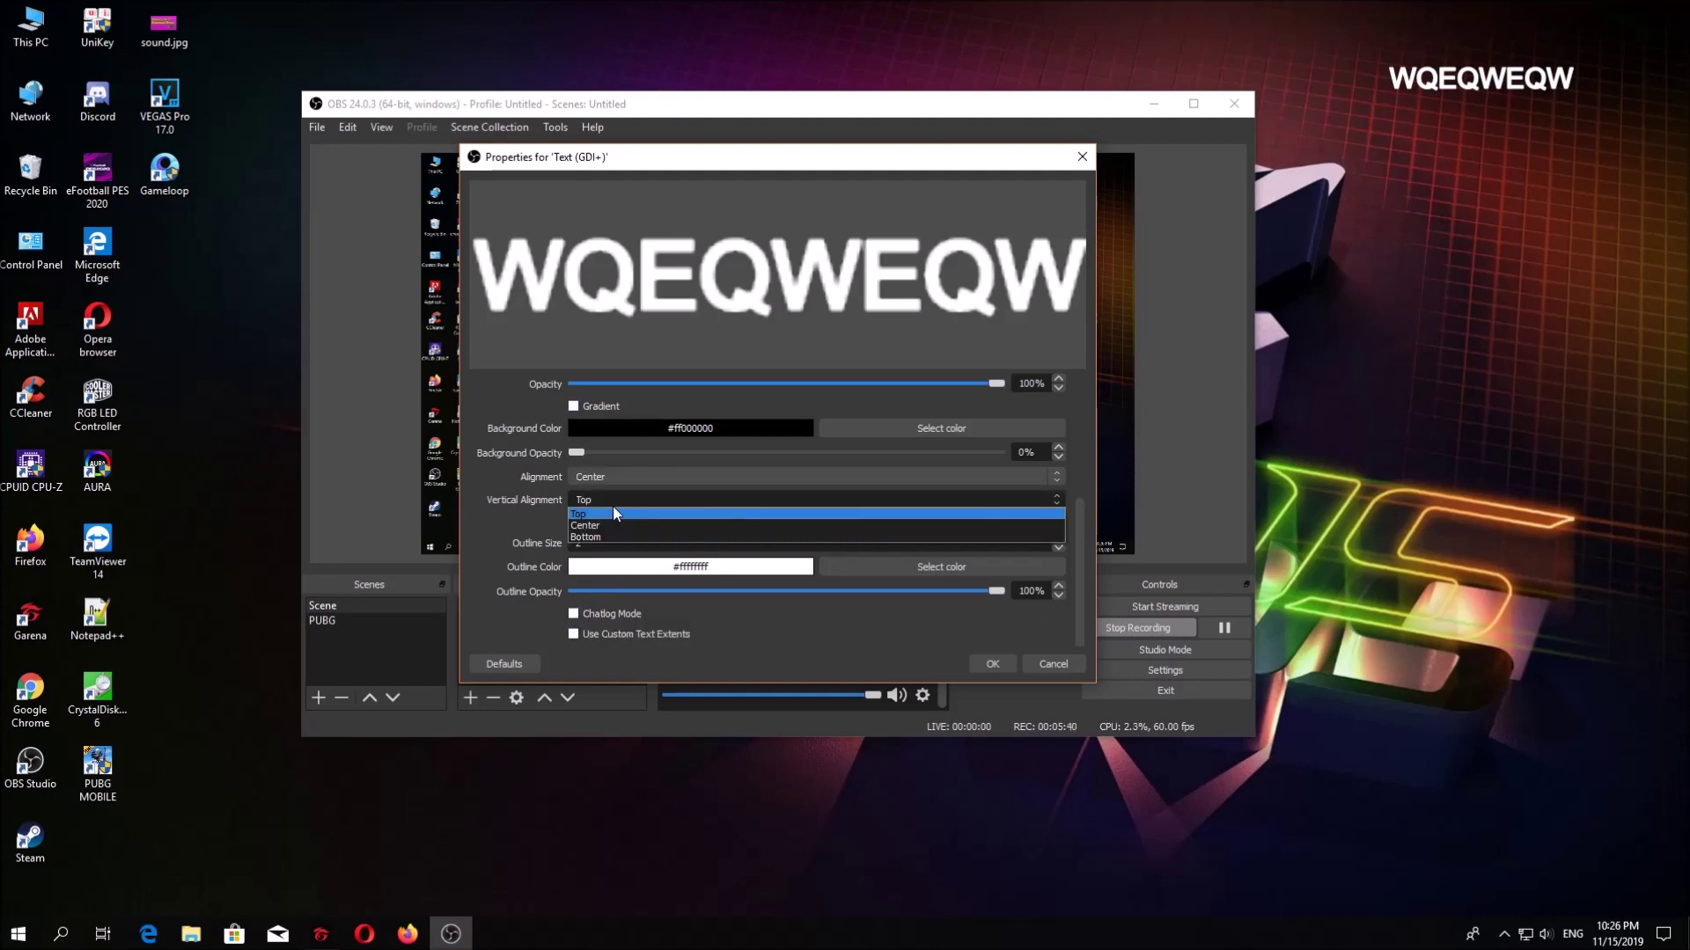
click(1081, 157)
click(1081, 157)
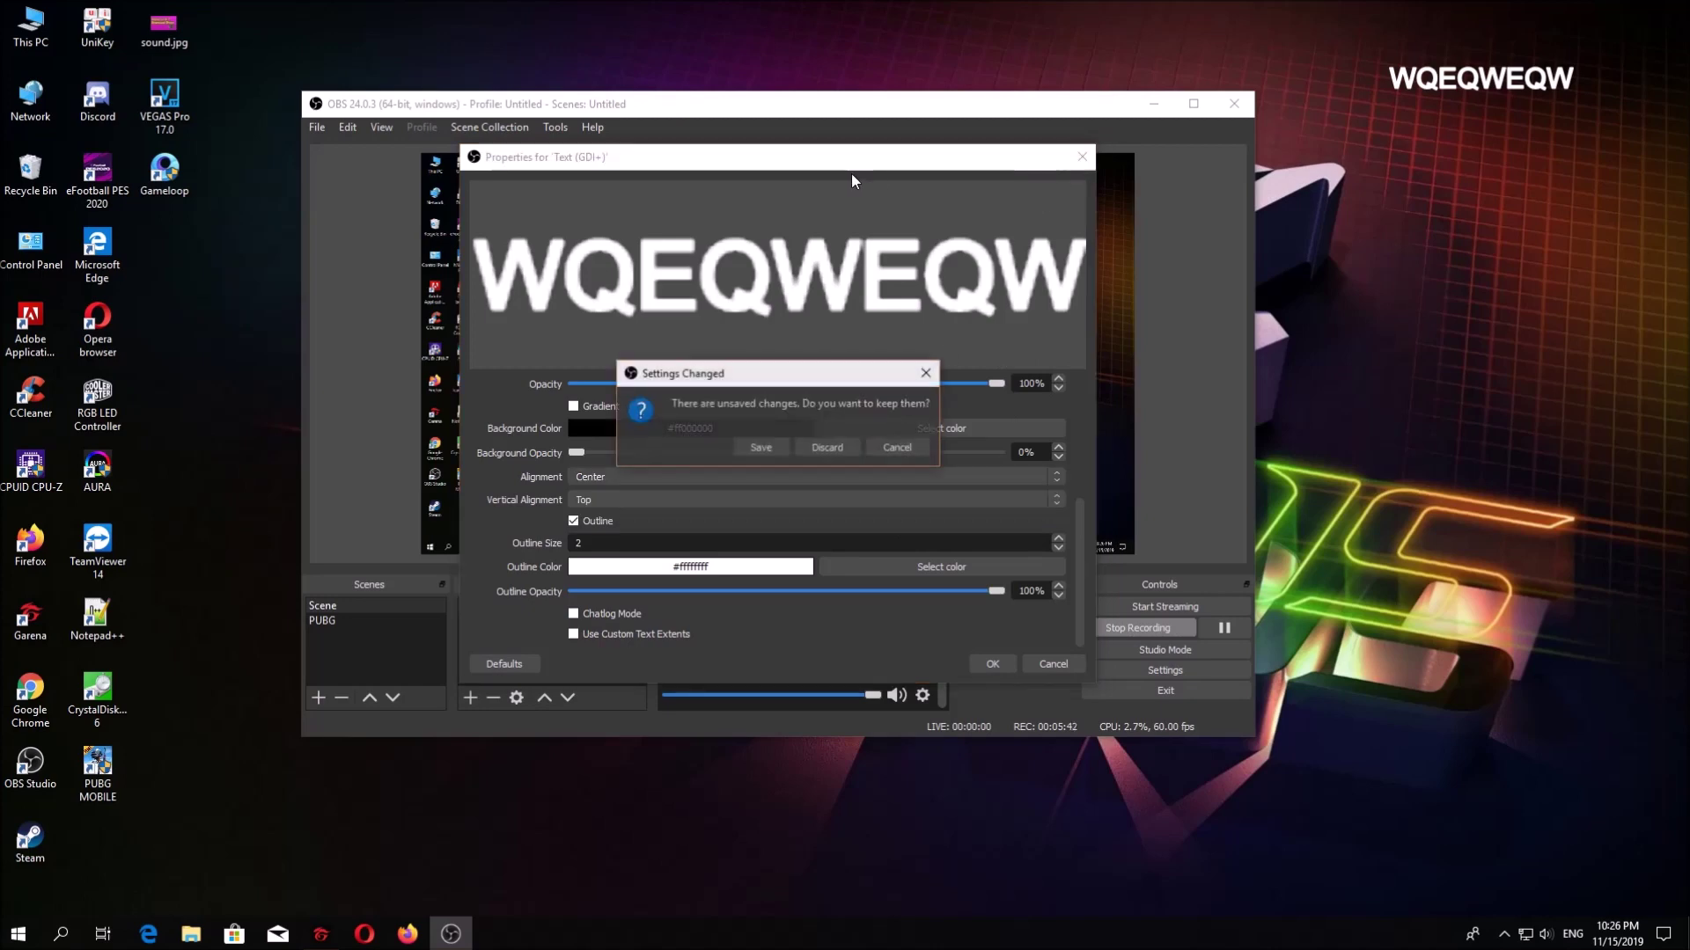
click(843, 447)
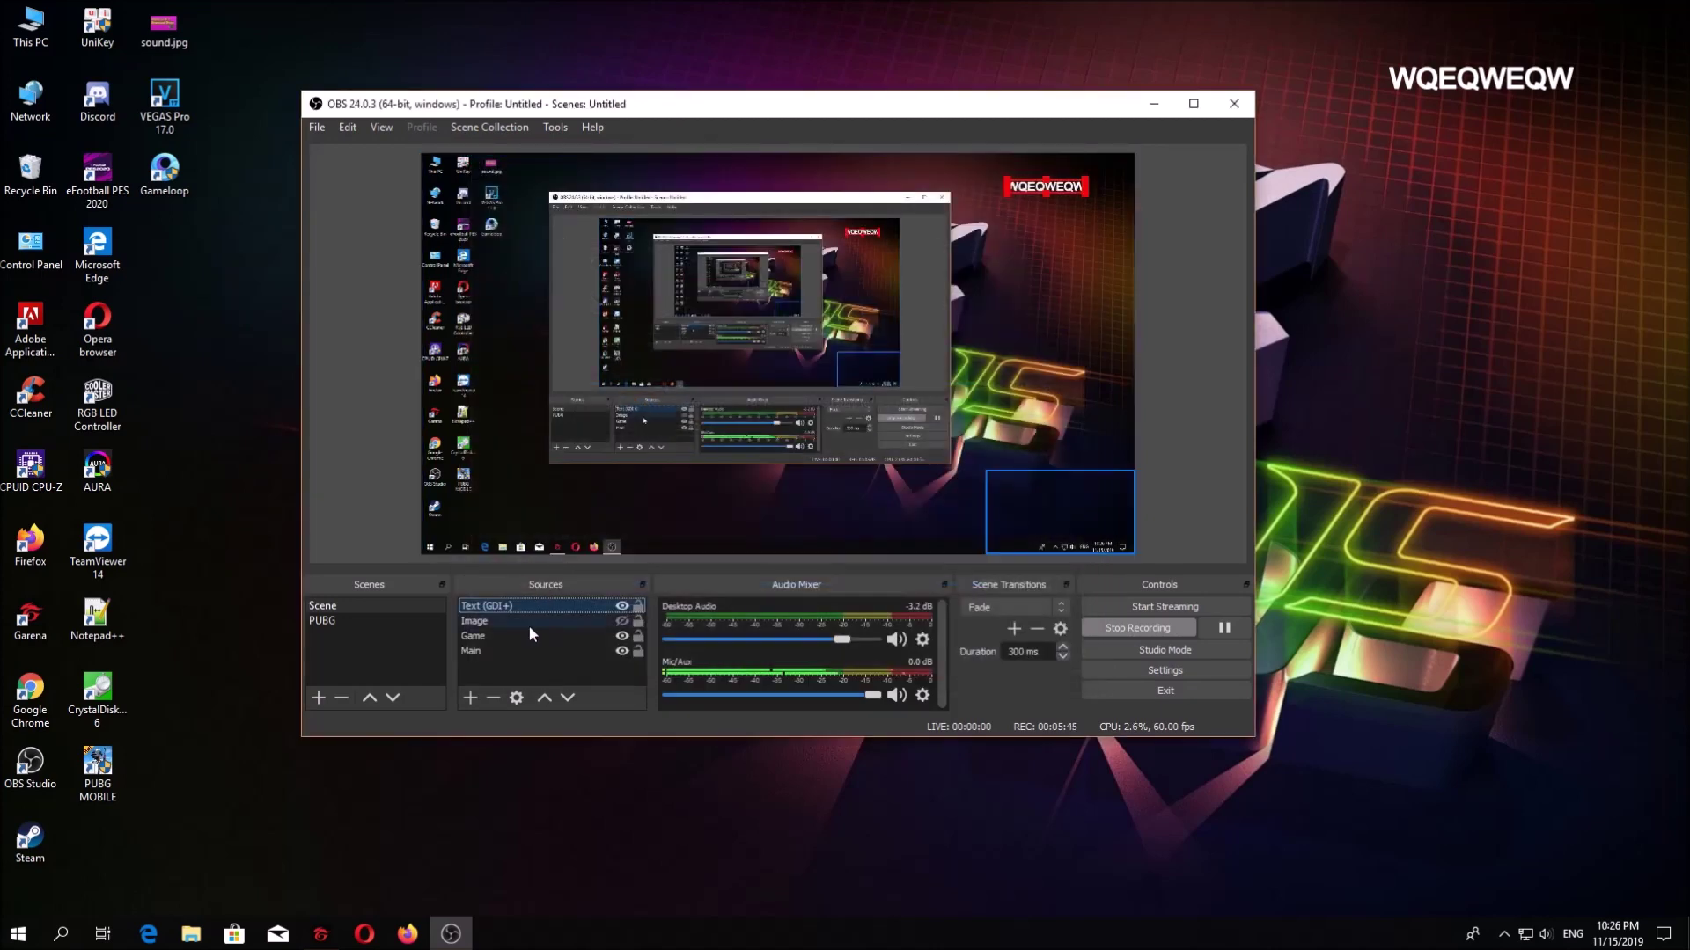
Step: Hide the Text (GDI+) source and remove it from the scene
click(622, 605)
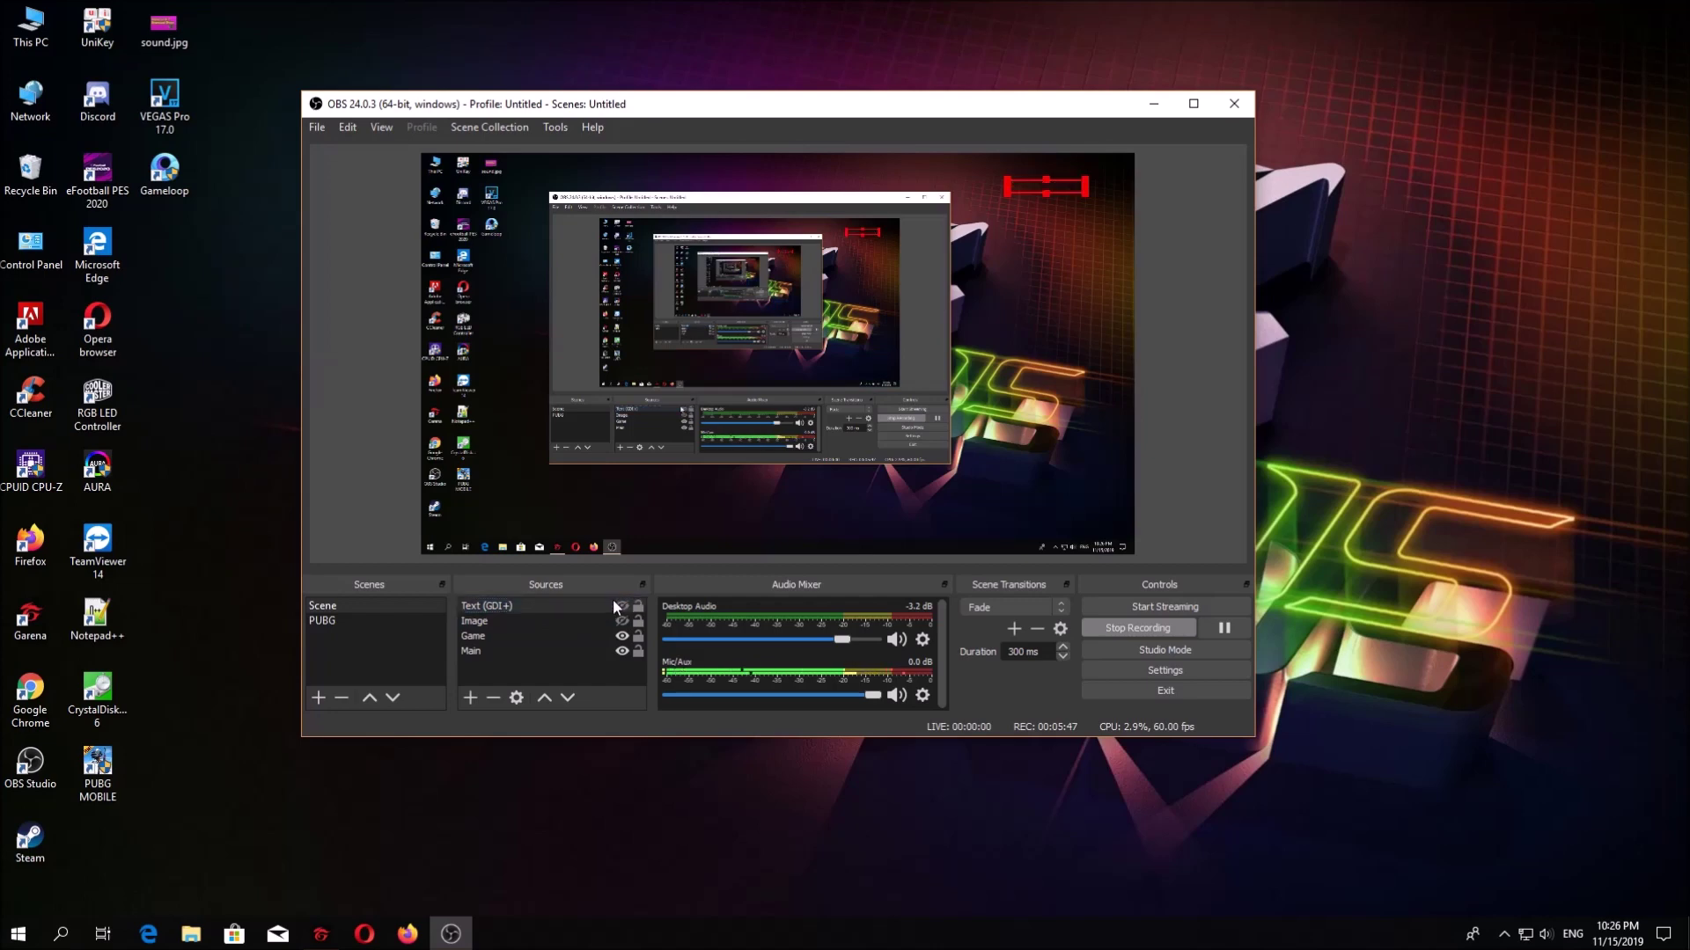
right_click(521, 602)
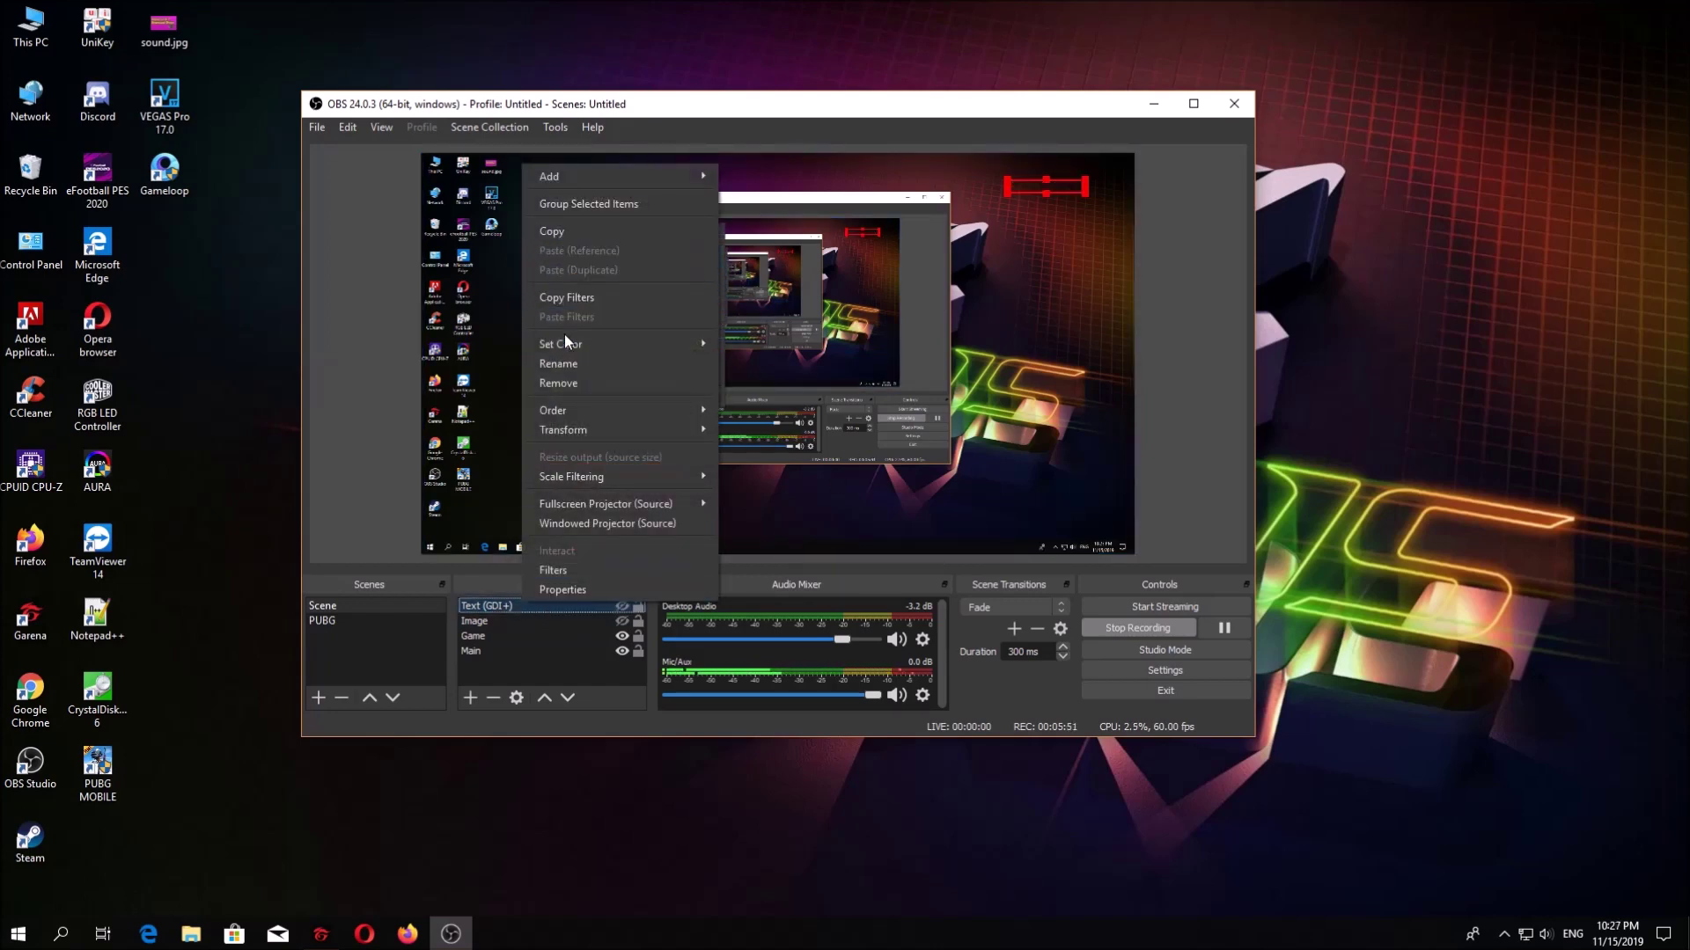
click(561, 384)
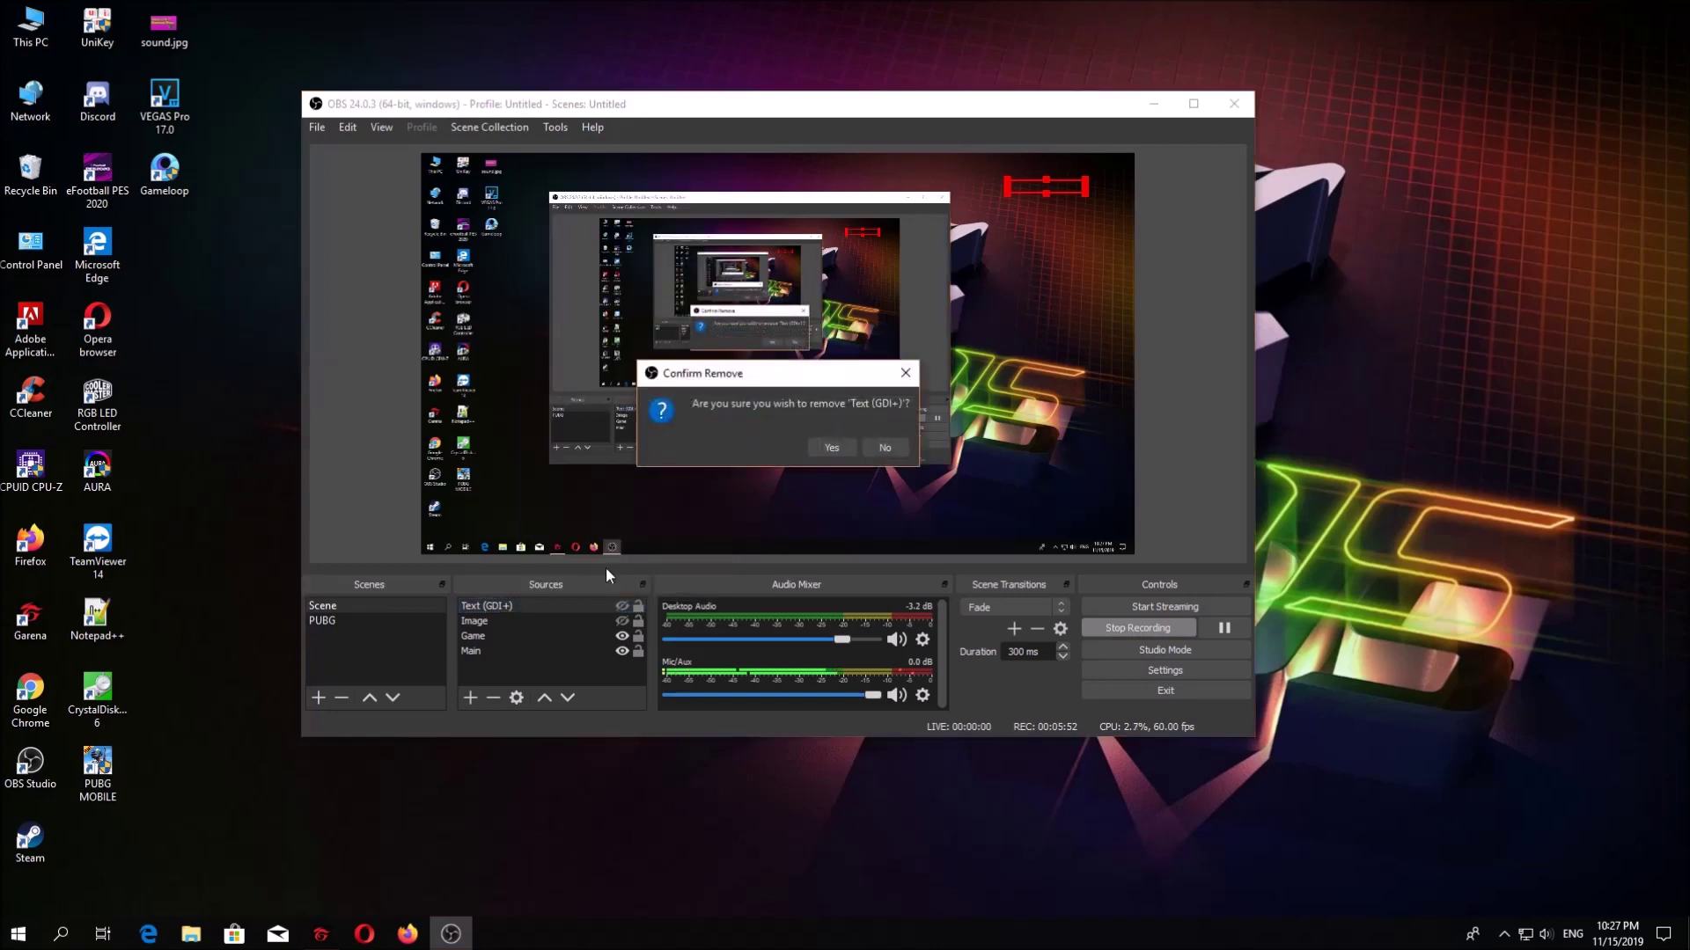
click(843, 446)
Step: Remove the Image source from the scene
click(478, 604)
right_click(479, 603)
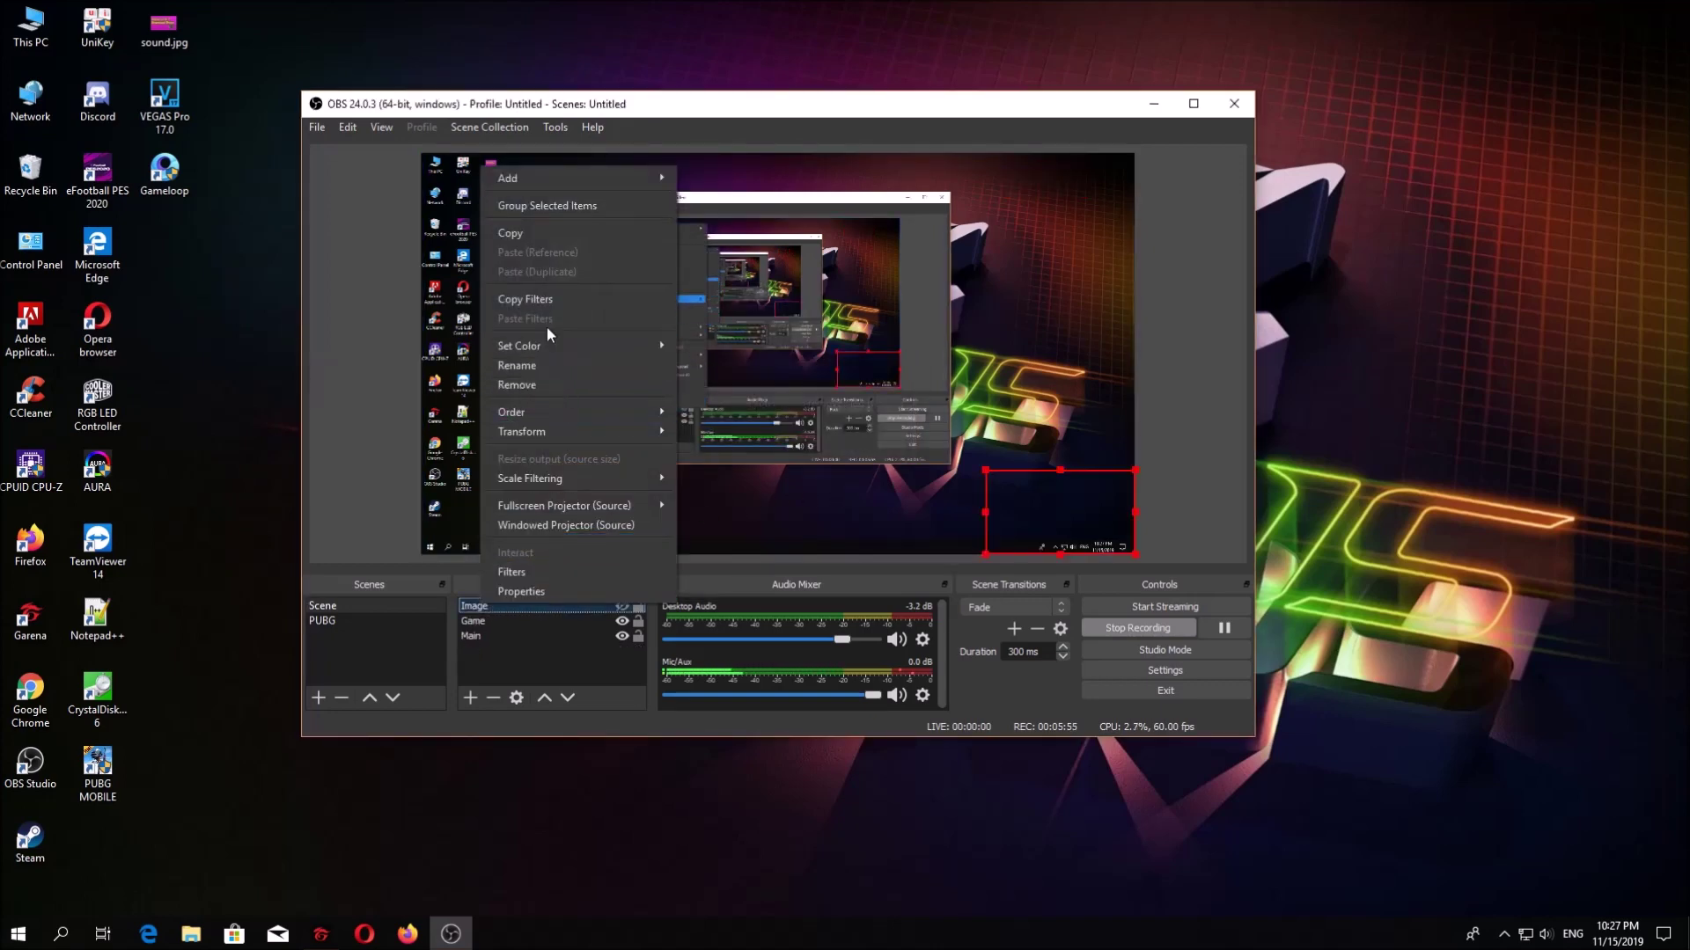
click(532, 385)
click(831, 446)
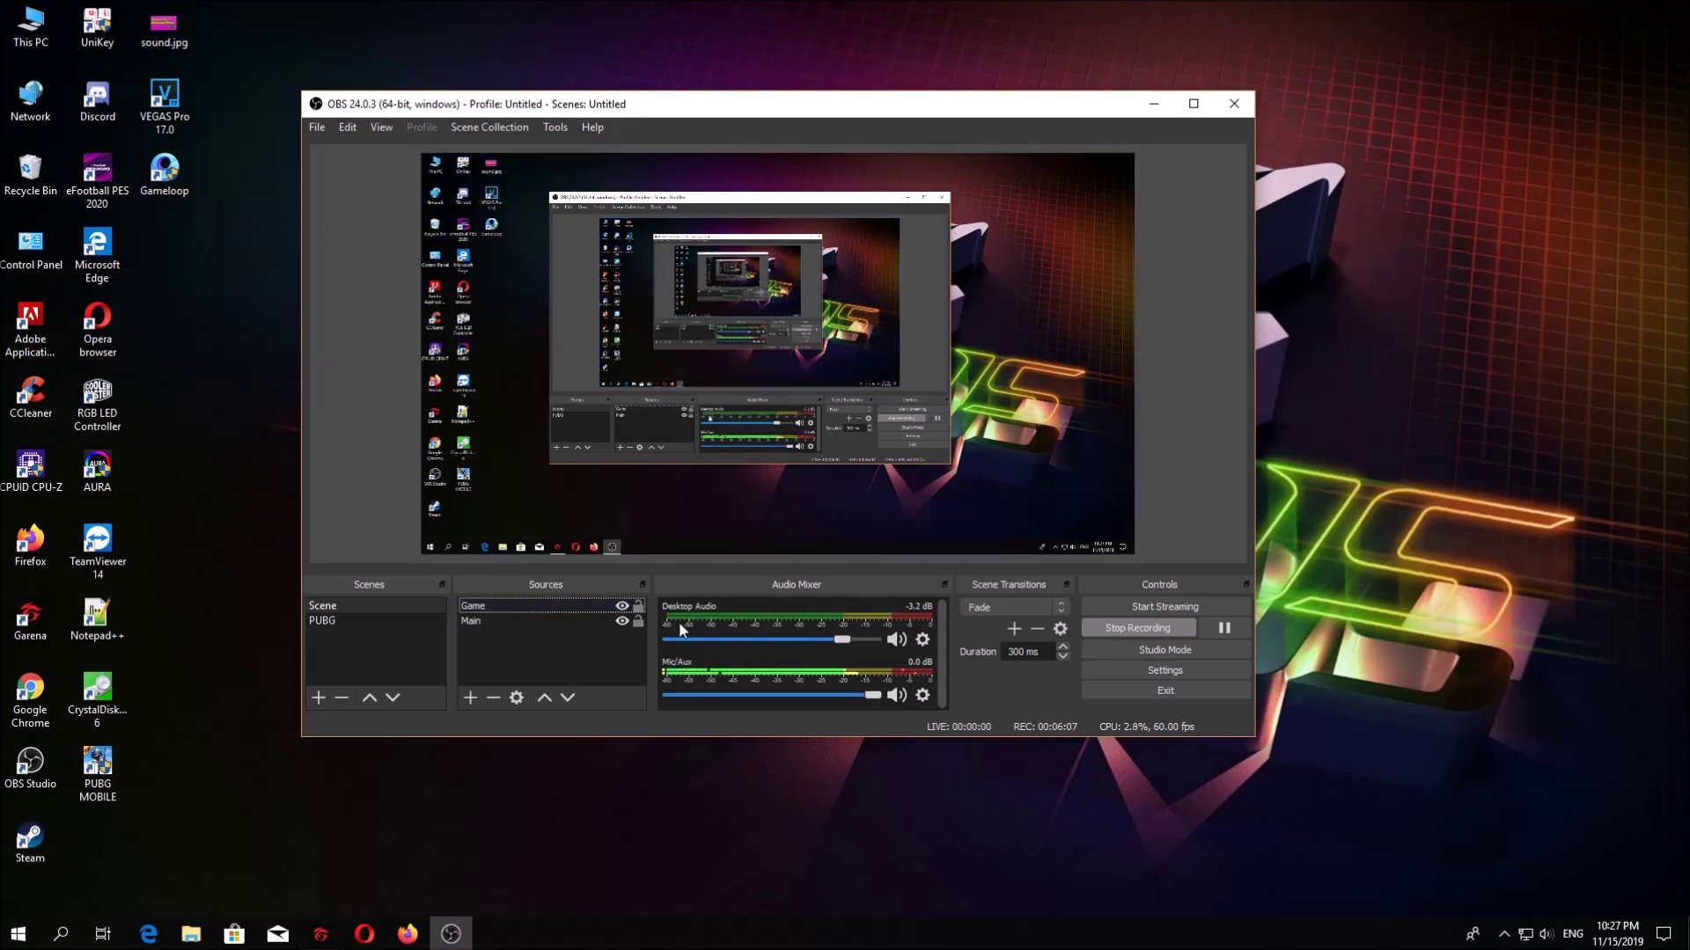
Step: Add a Video Capture Device source under its default name and close its properties without choosing a device
click(470, 696)
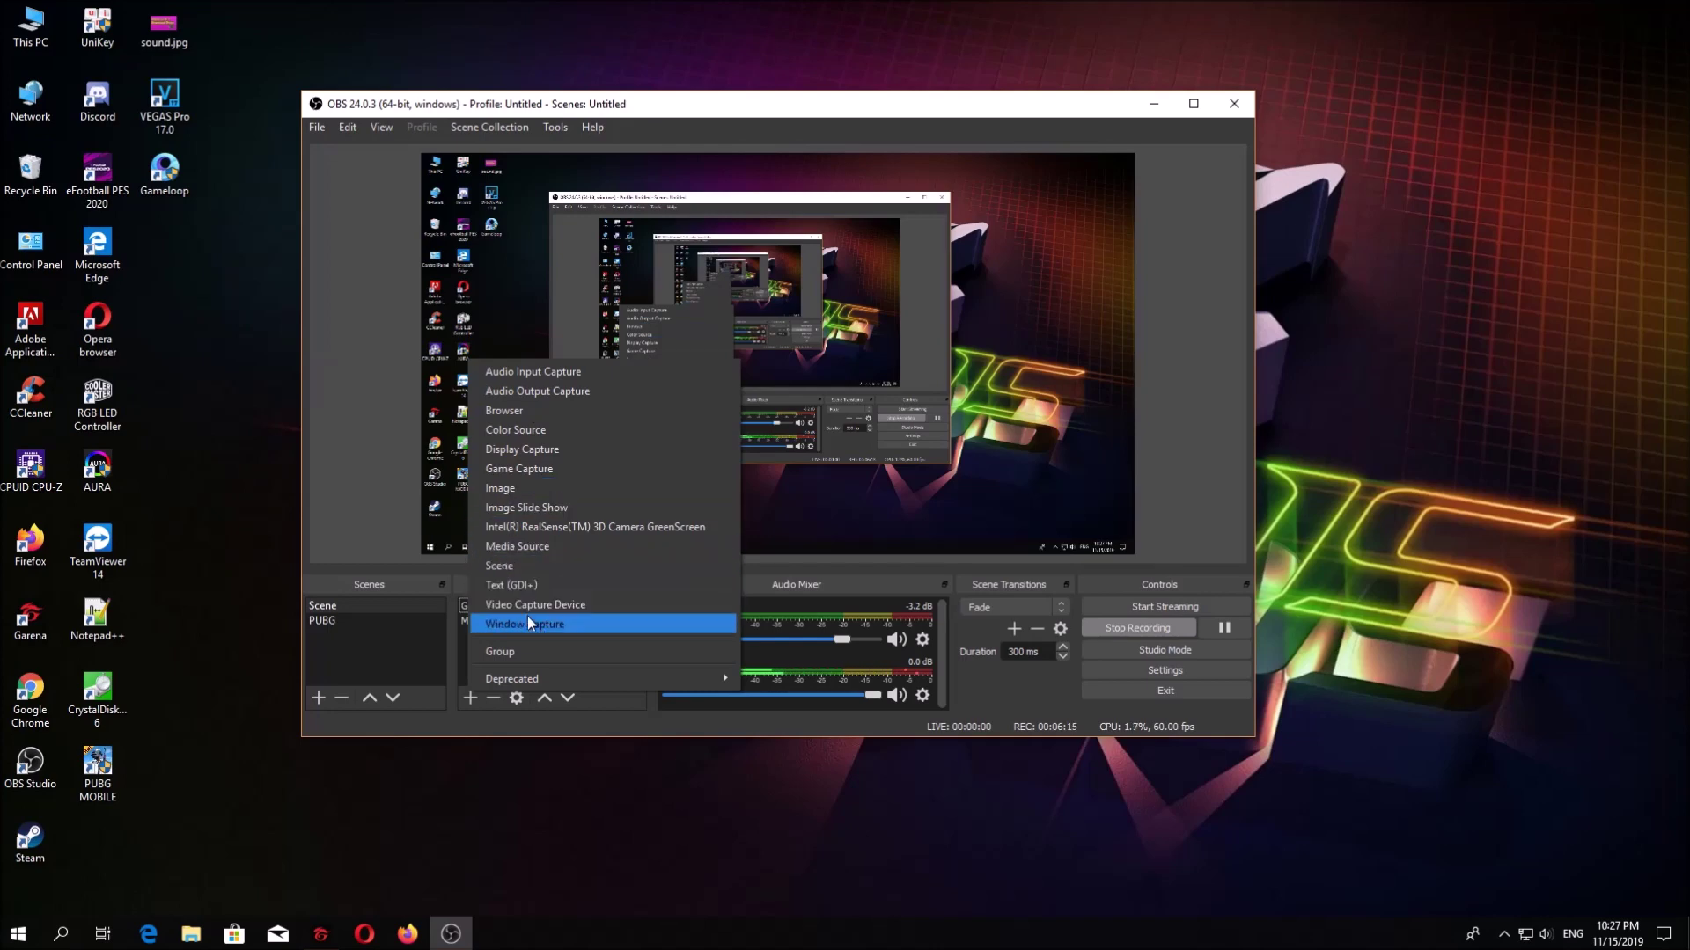
click(554, 604)
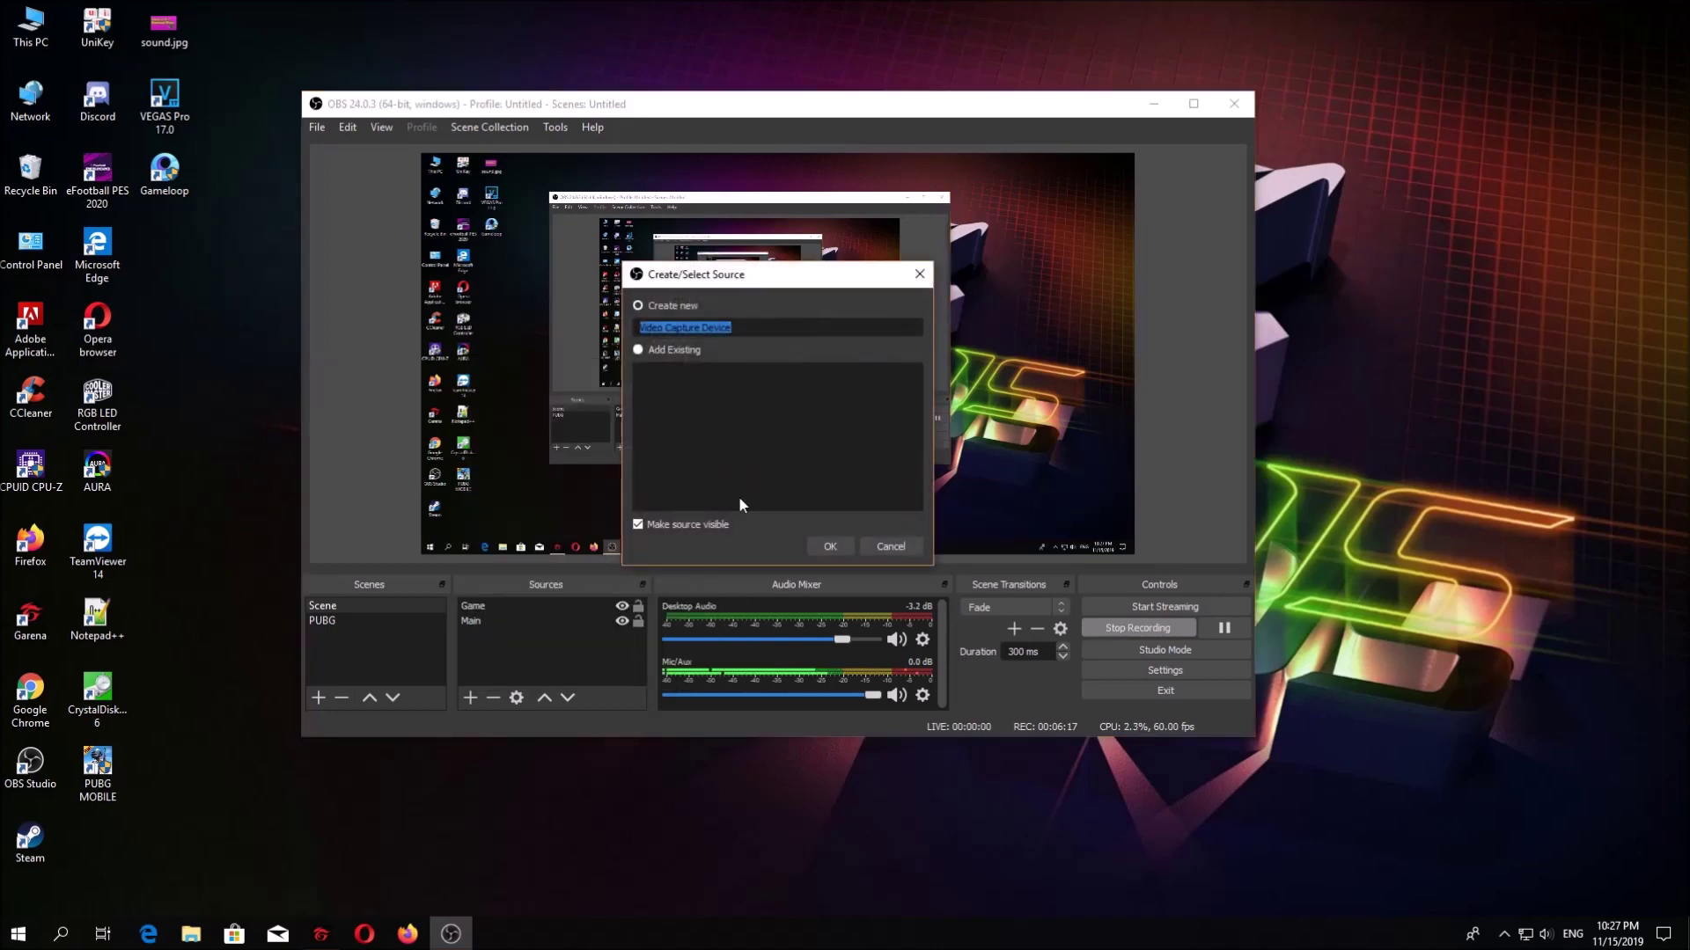
click(830, 546)
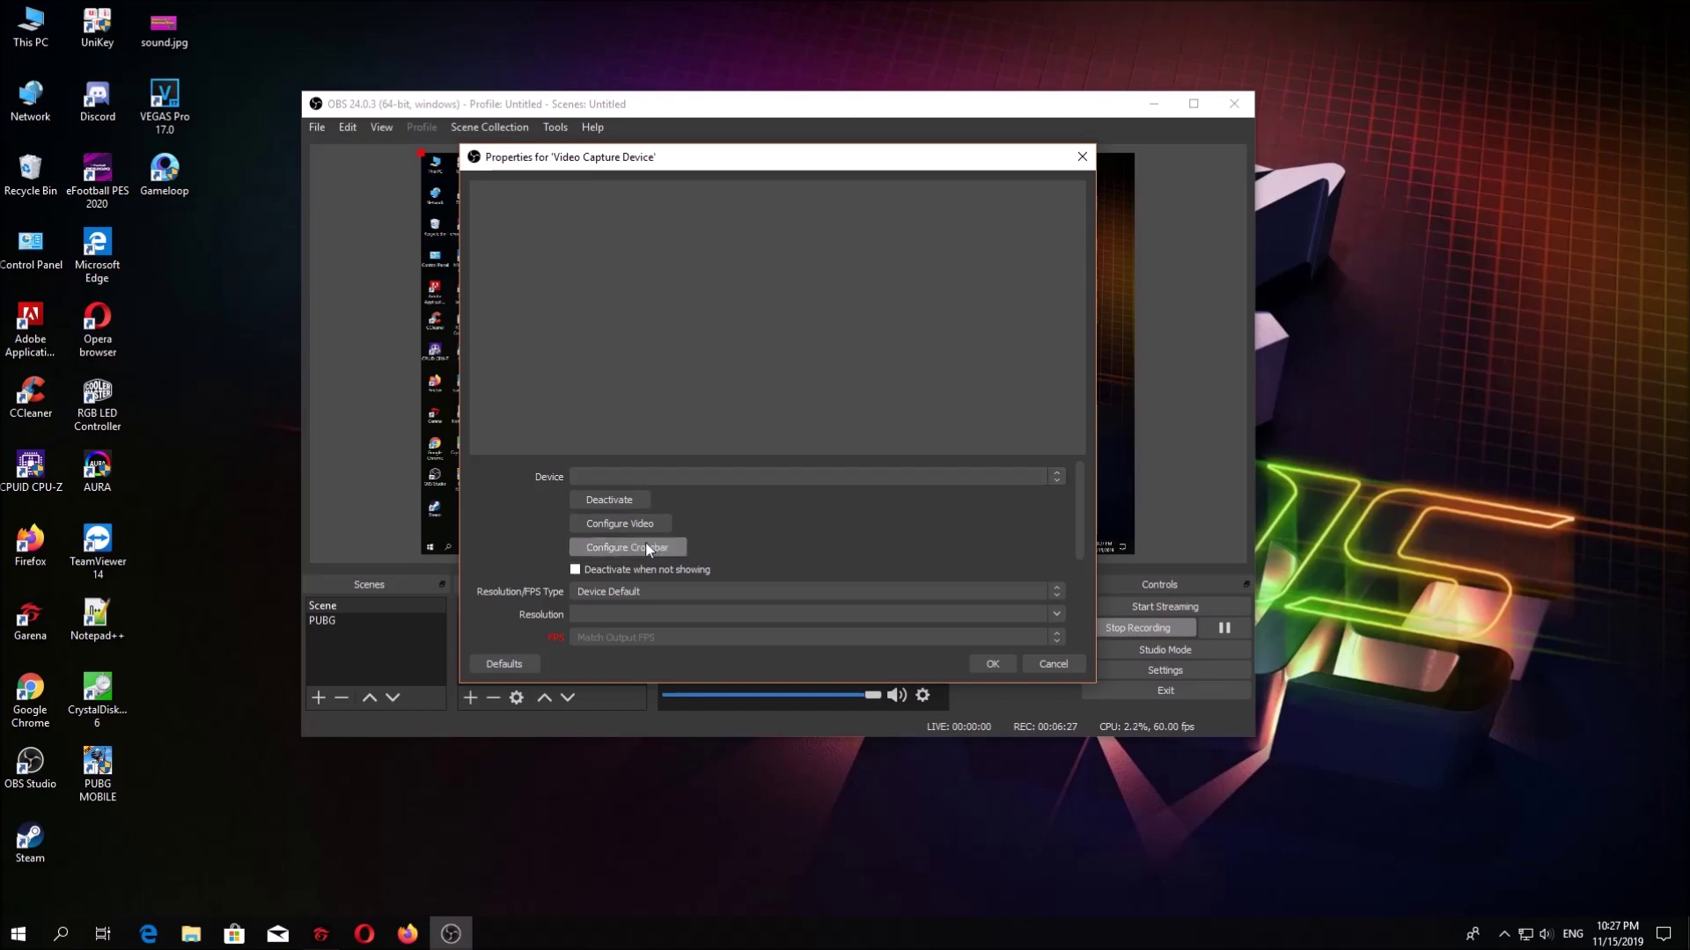
drag(924, 158, 822, 249)
click(943, 241)
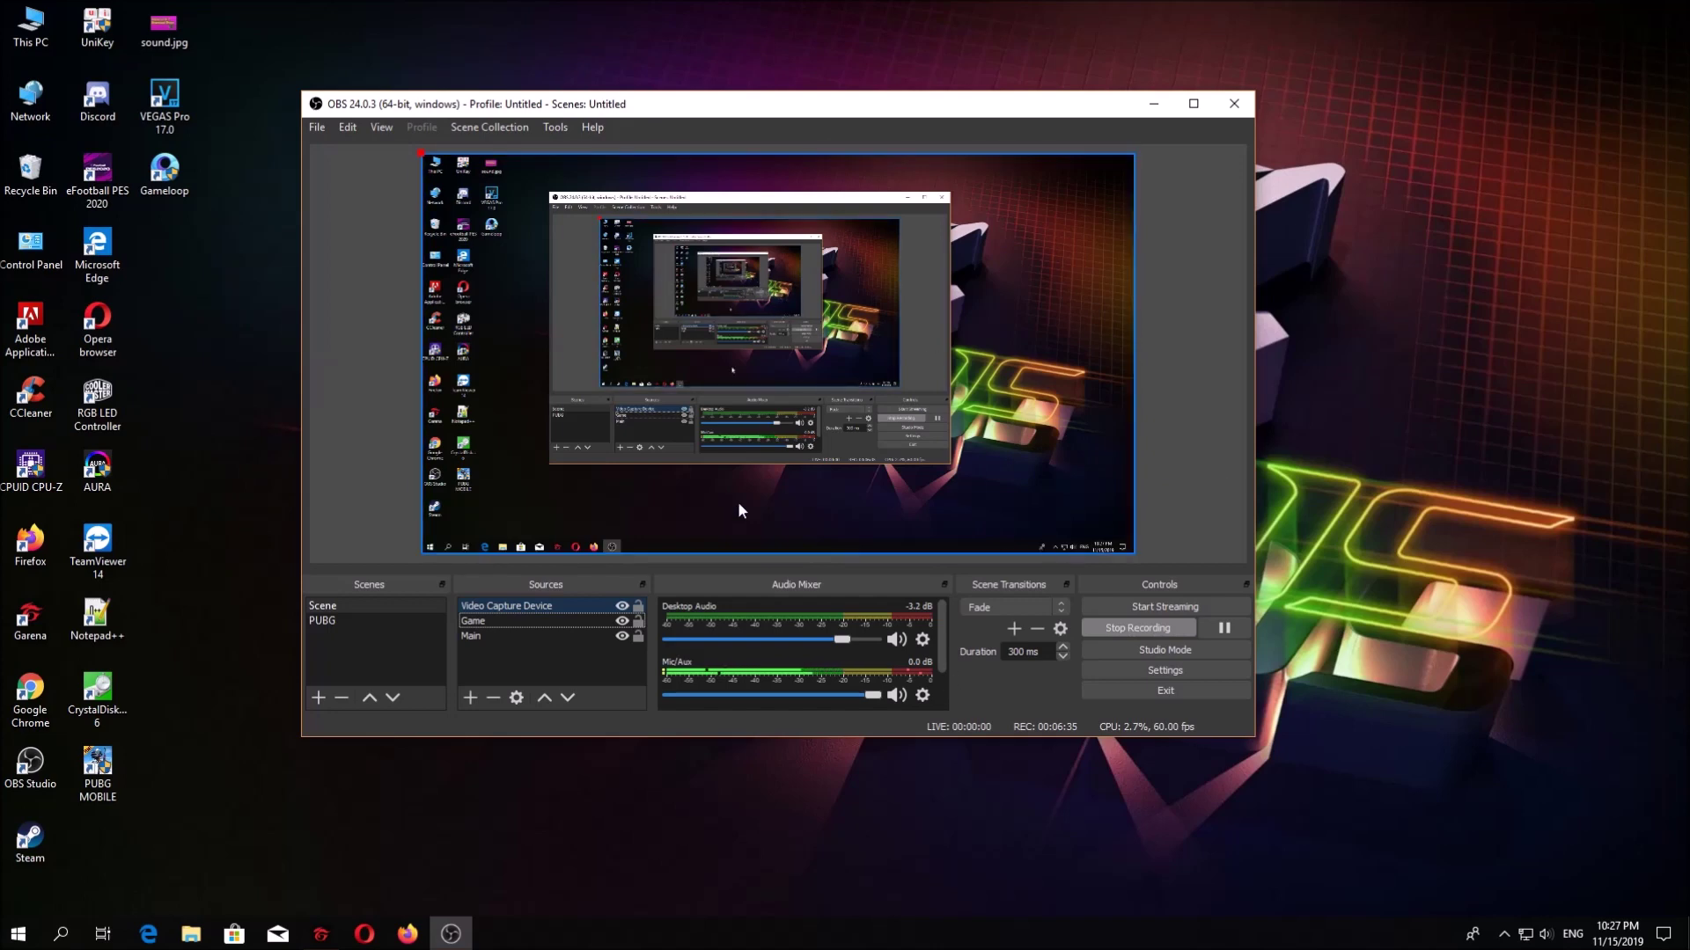
Step: Remove the Video Capture Device source from the scene
right_click(610, 606)
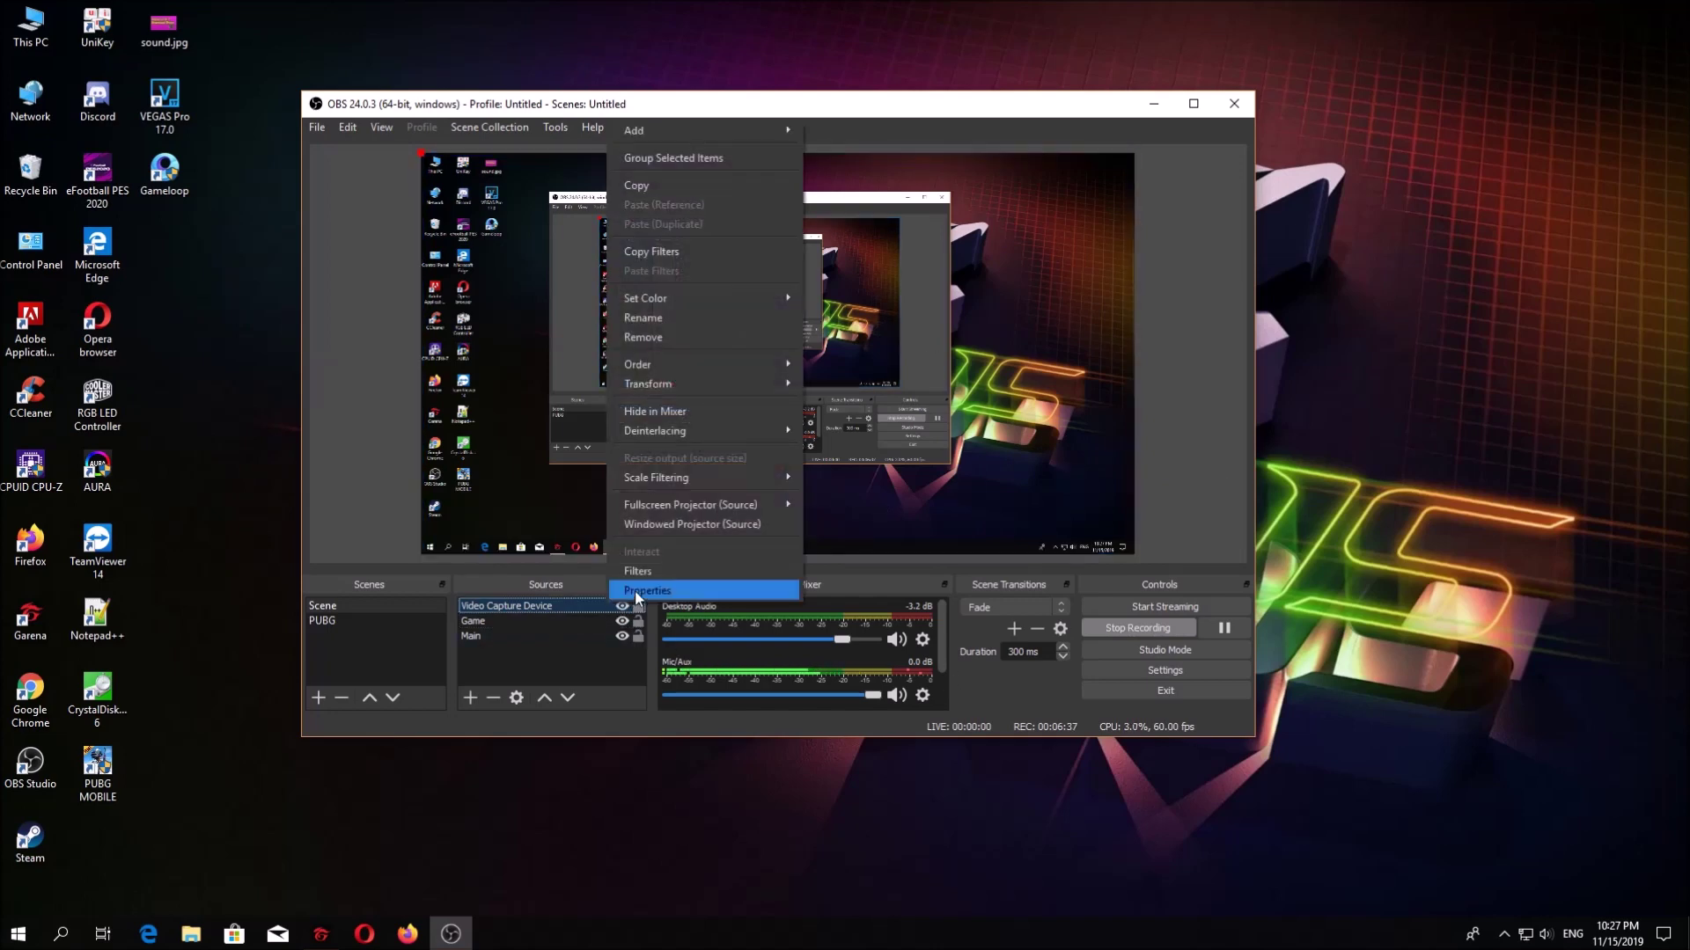
click(645, 332)
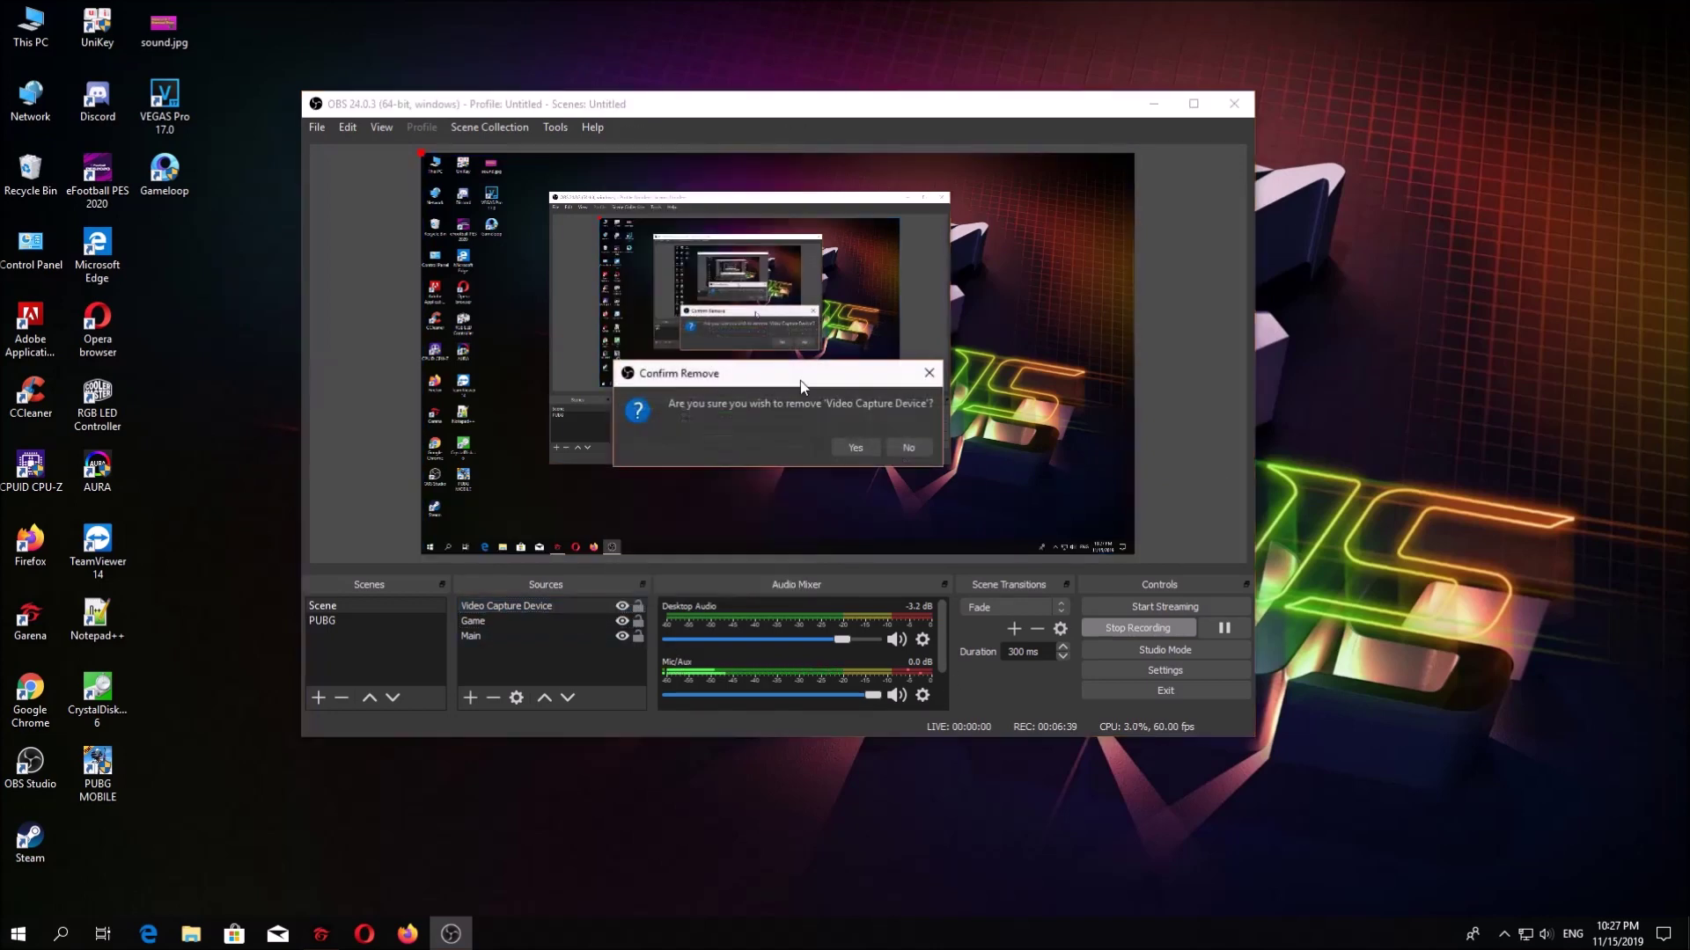
click(843, 440)
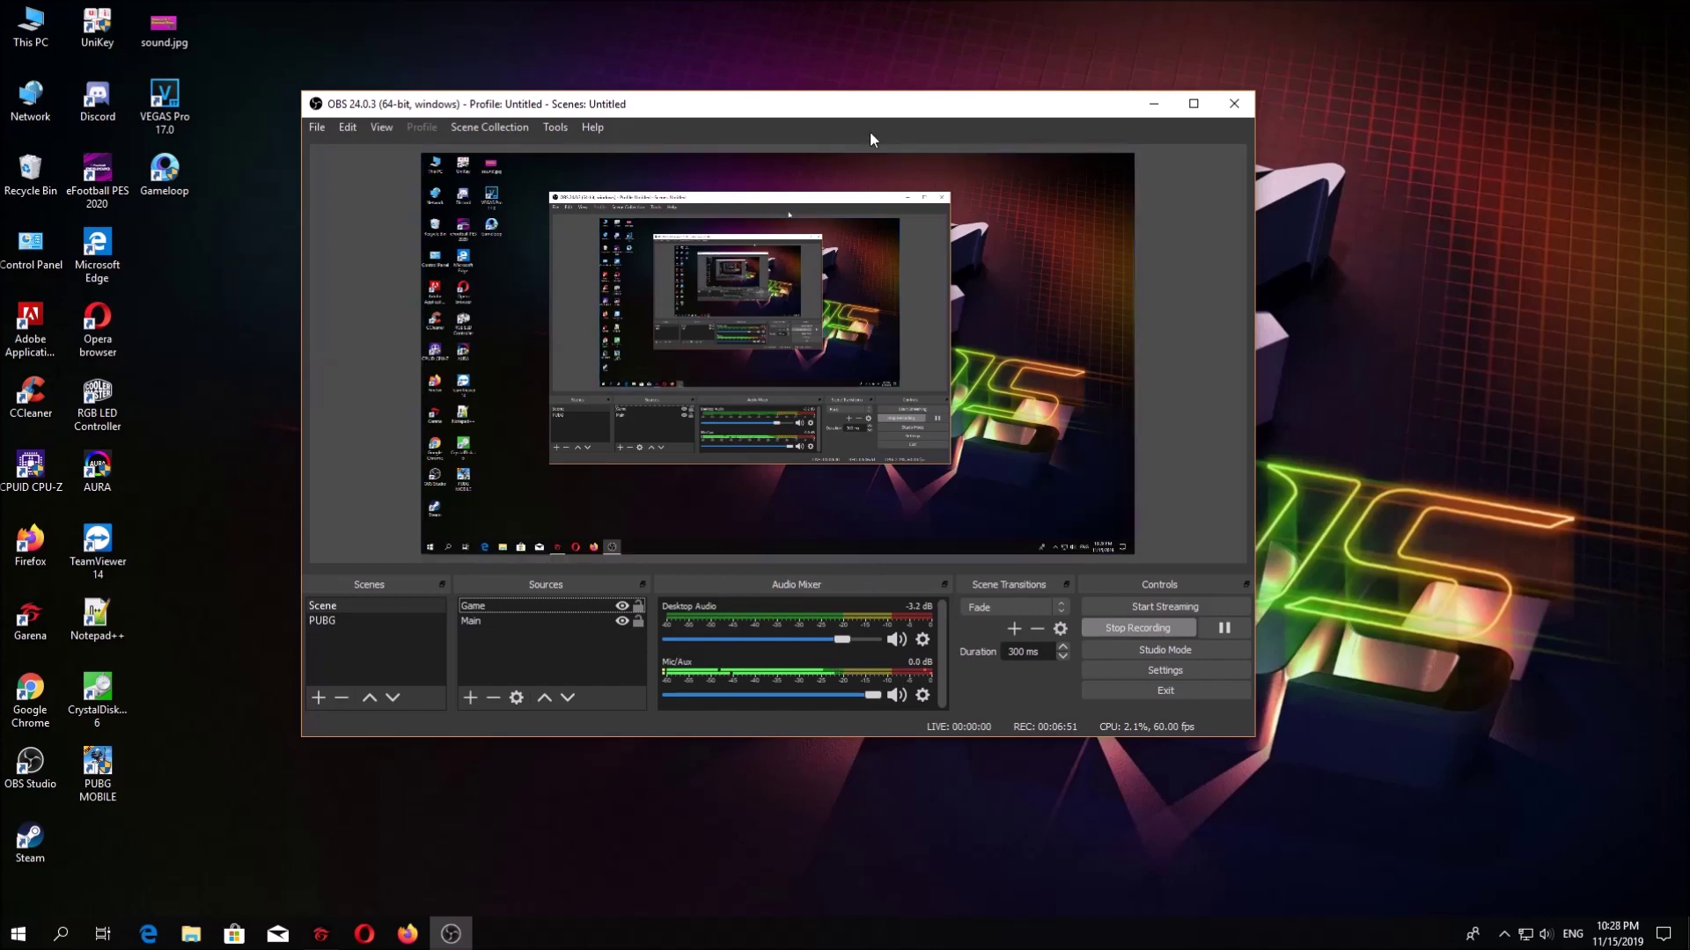
Step: Move the OBS window up on the desktop and set the Desktop Audio volume to -3.0 dB
drag(870, 104, 857, 33)
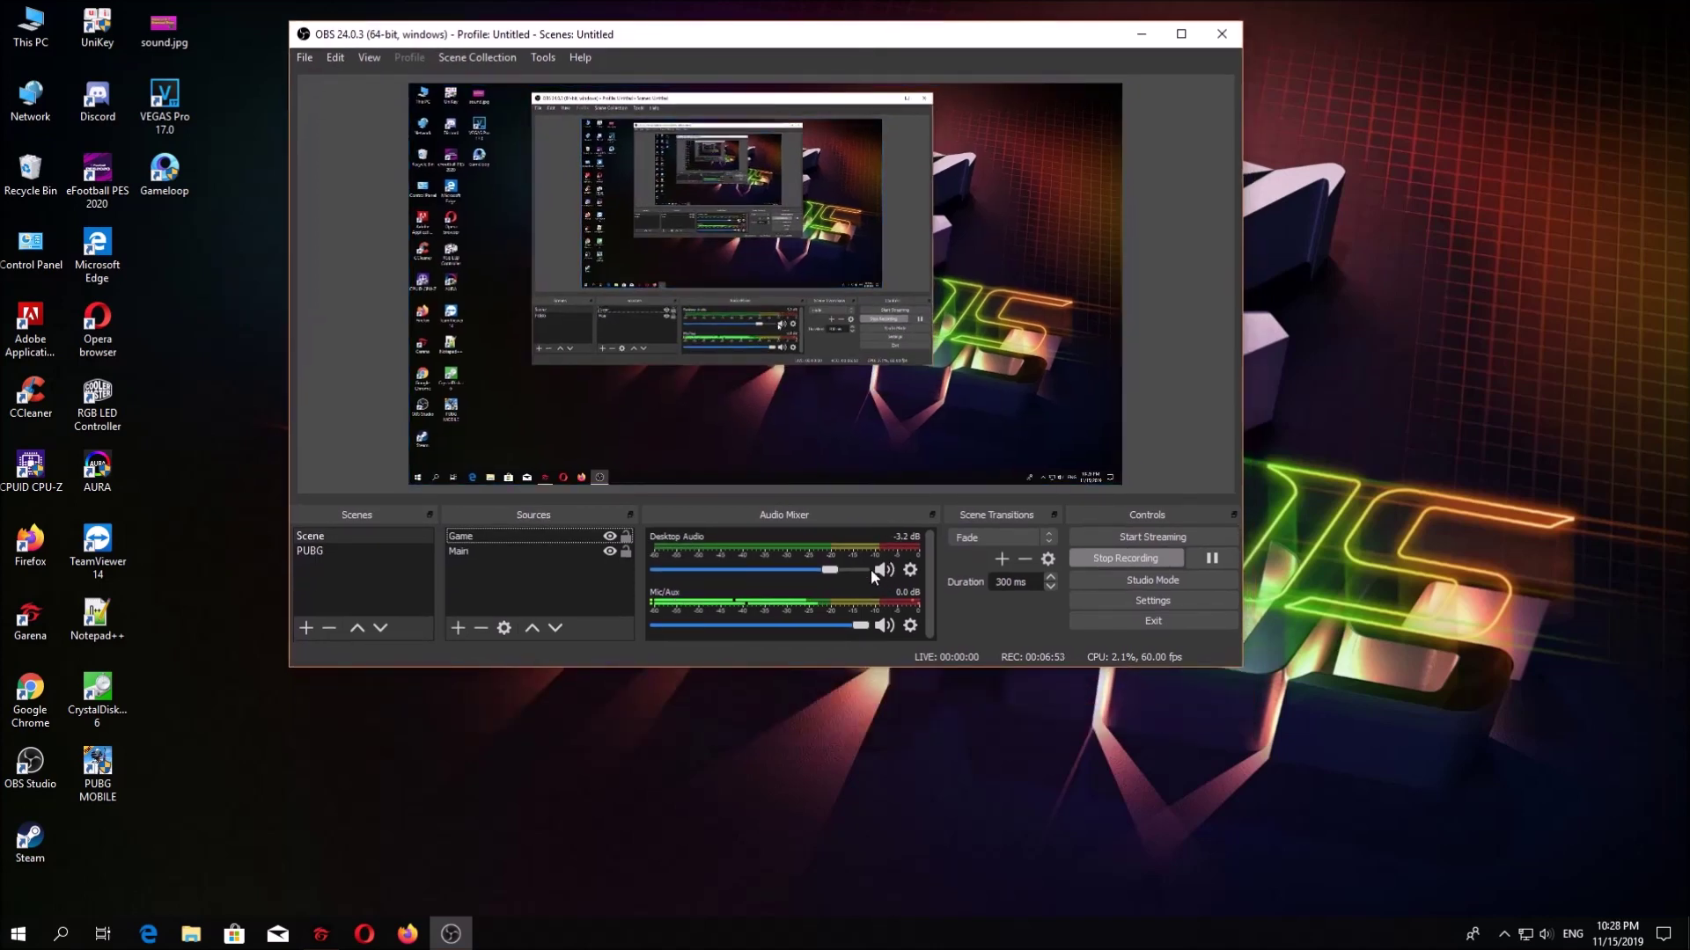
drag(830, 580, 834, 576)
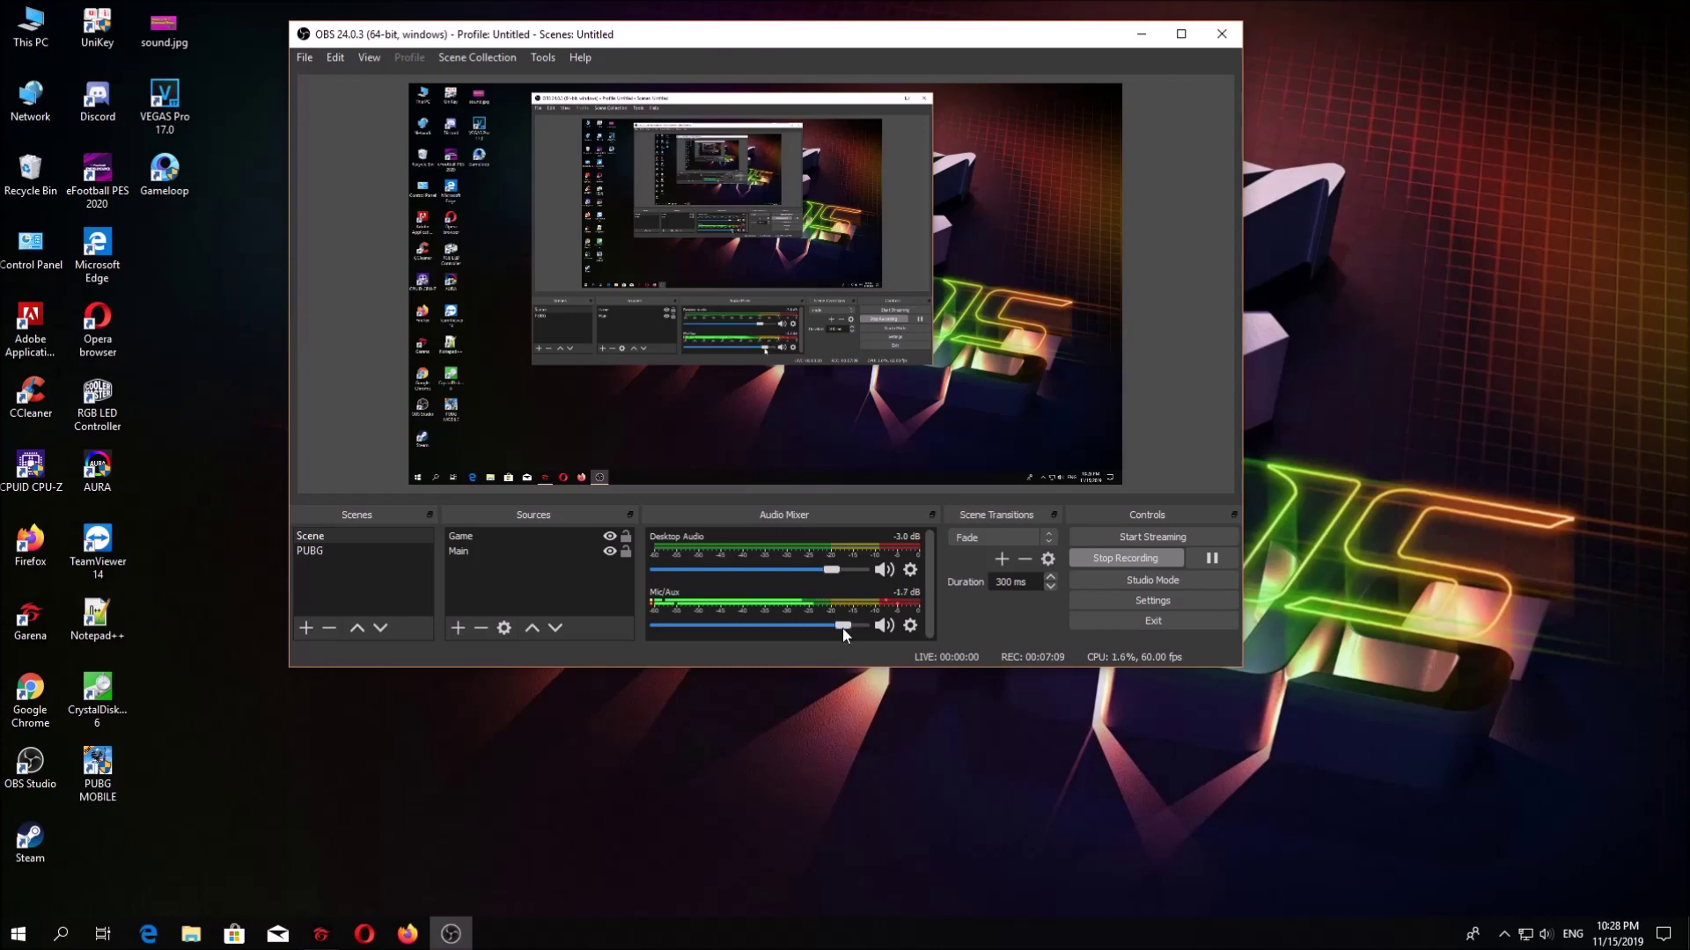
Step: Set the Mic/Aux volume to 0.0 dB in the audio mixer
drag(847, 629, 867, 630)
Step: Review the Desktop Audio options and the available scene transition types without choosing any
click(911, 575)
click(911, 576)
click(911, 576)
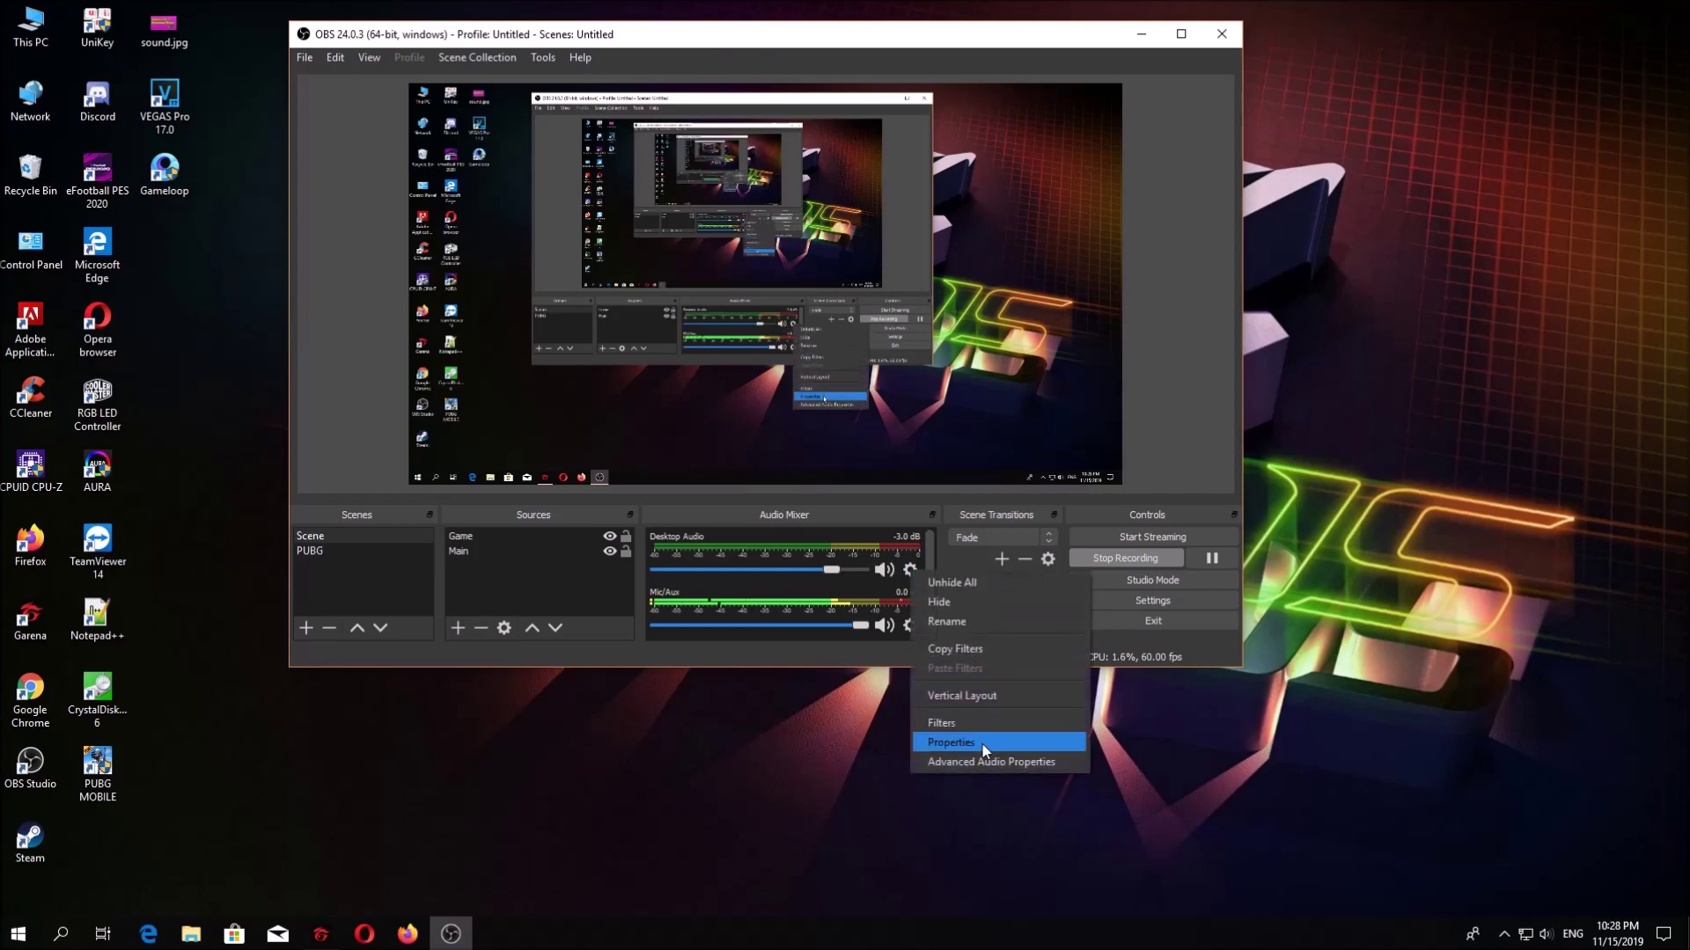
click(745, 664)
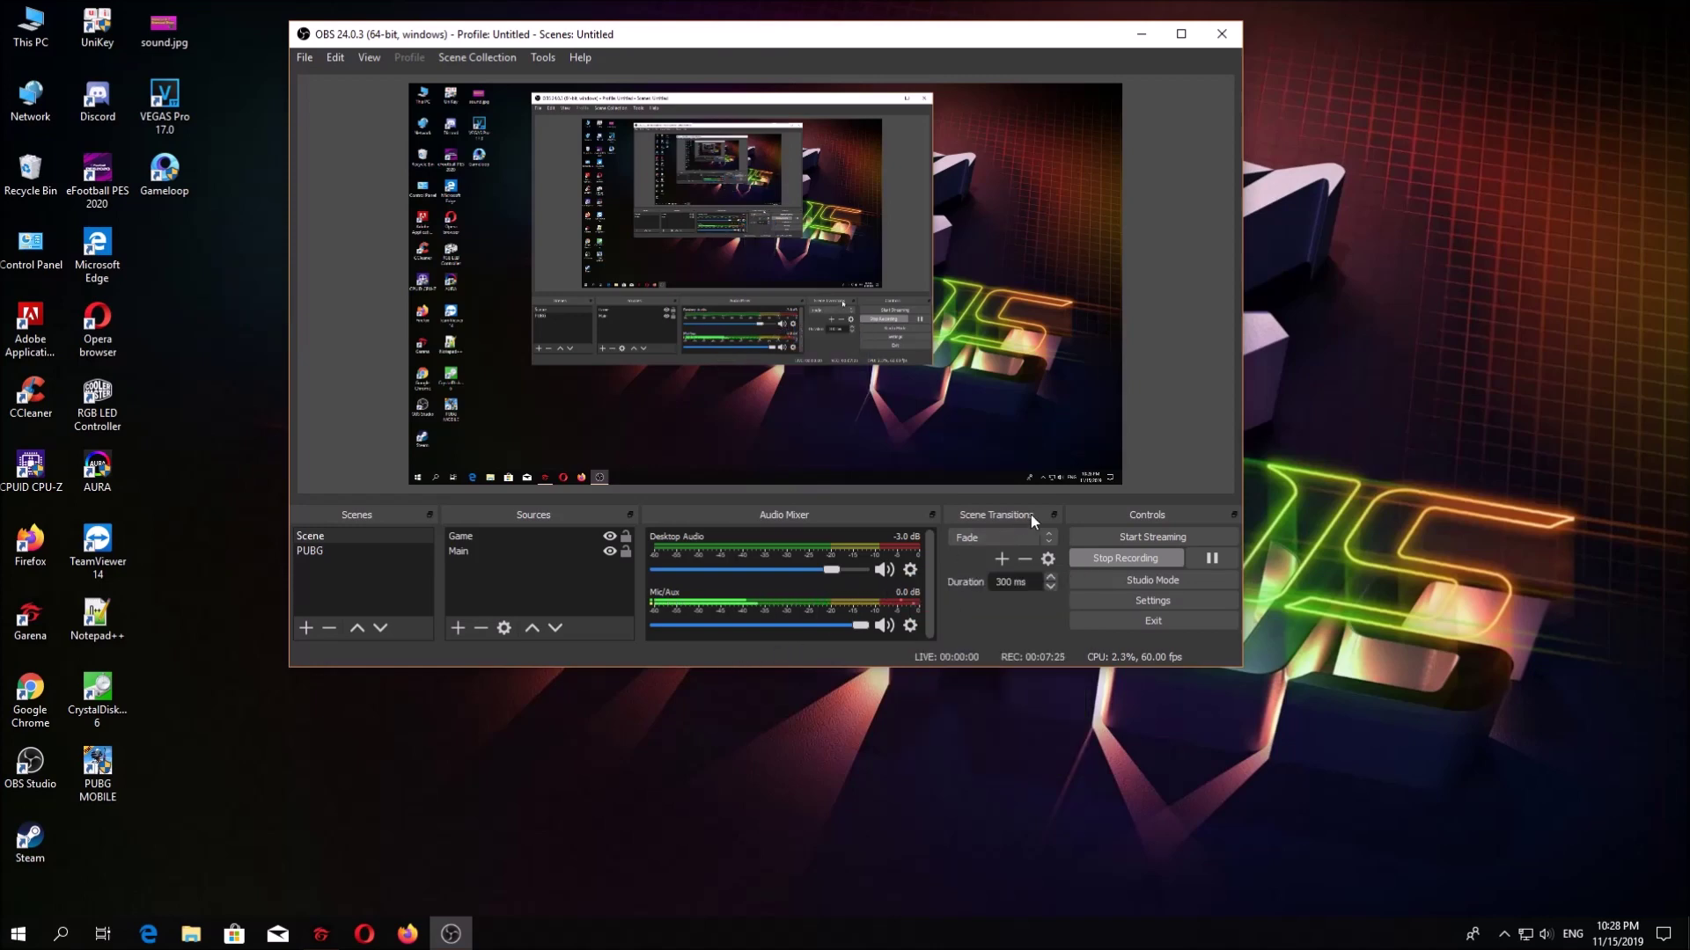
click(1053, 541)
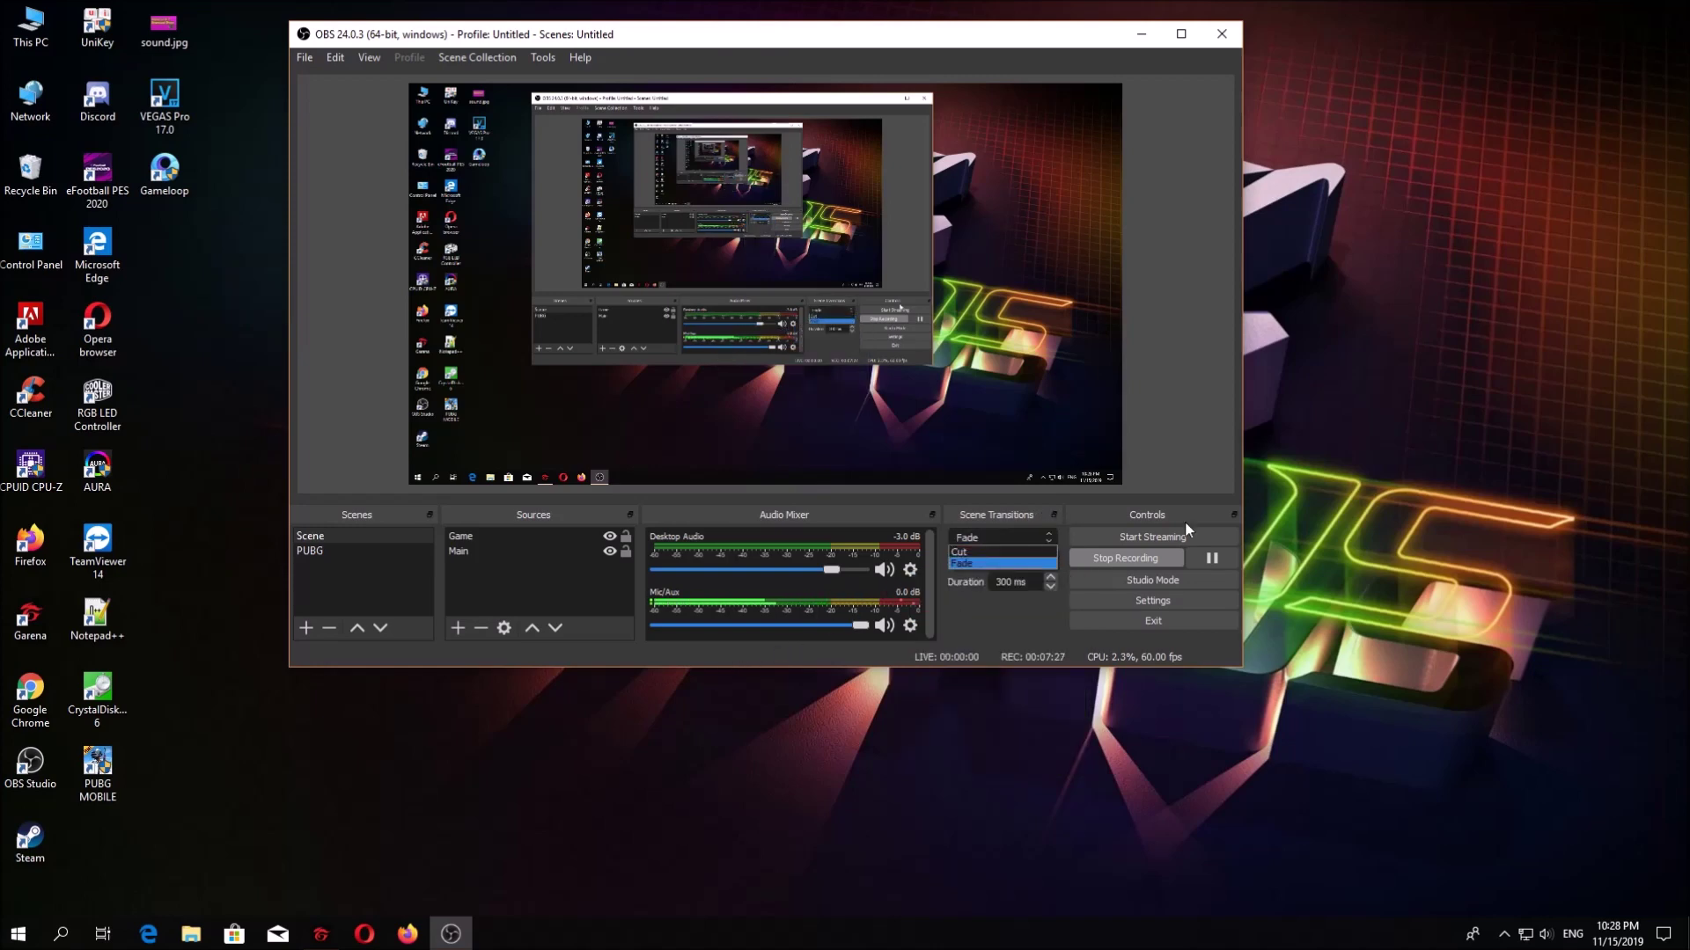
click(1144, 530)
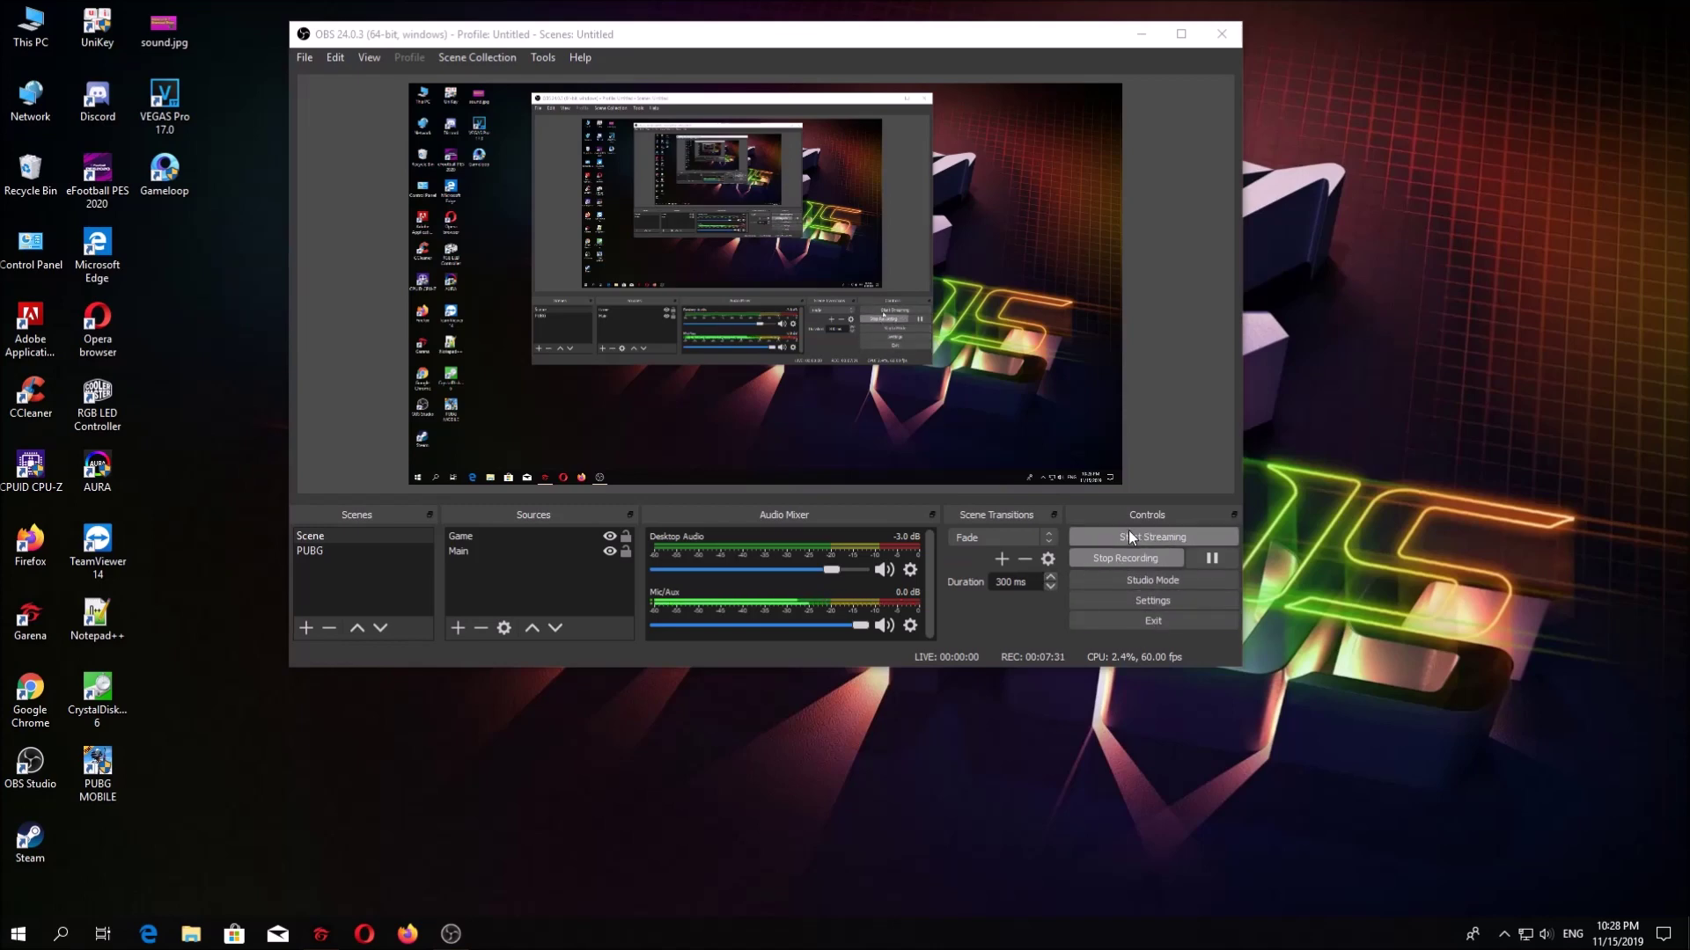
Step: Undock the Scenes panel and dock it back beside Sources, and widen the Audio Mixer by narrowing the Sources panel
click(429, 515)
drag(429, 440, 567, 462)
drag(815, 435, 377, 457)
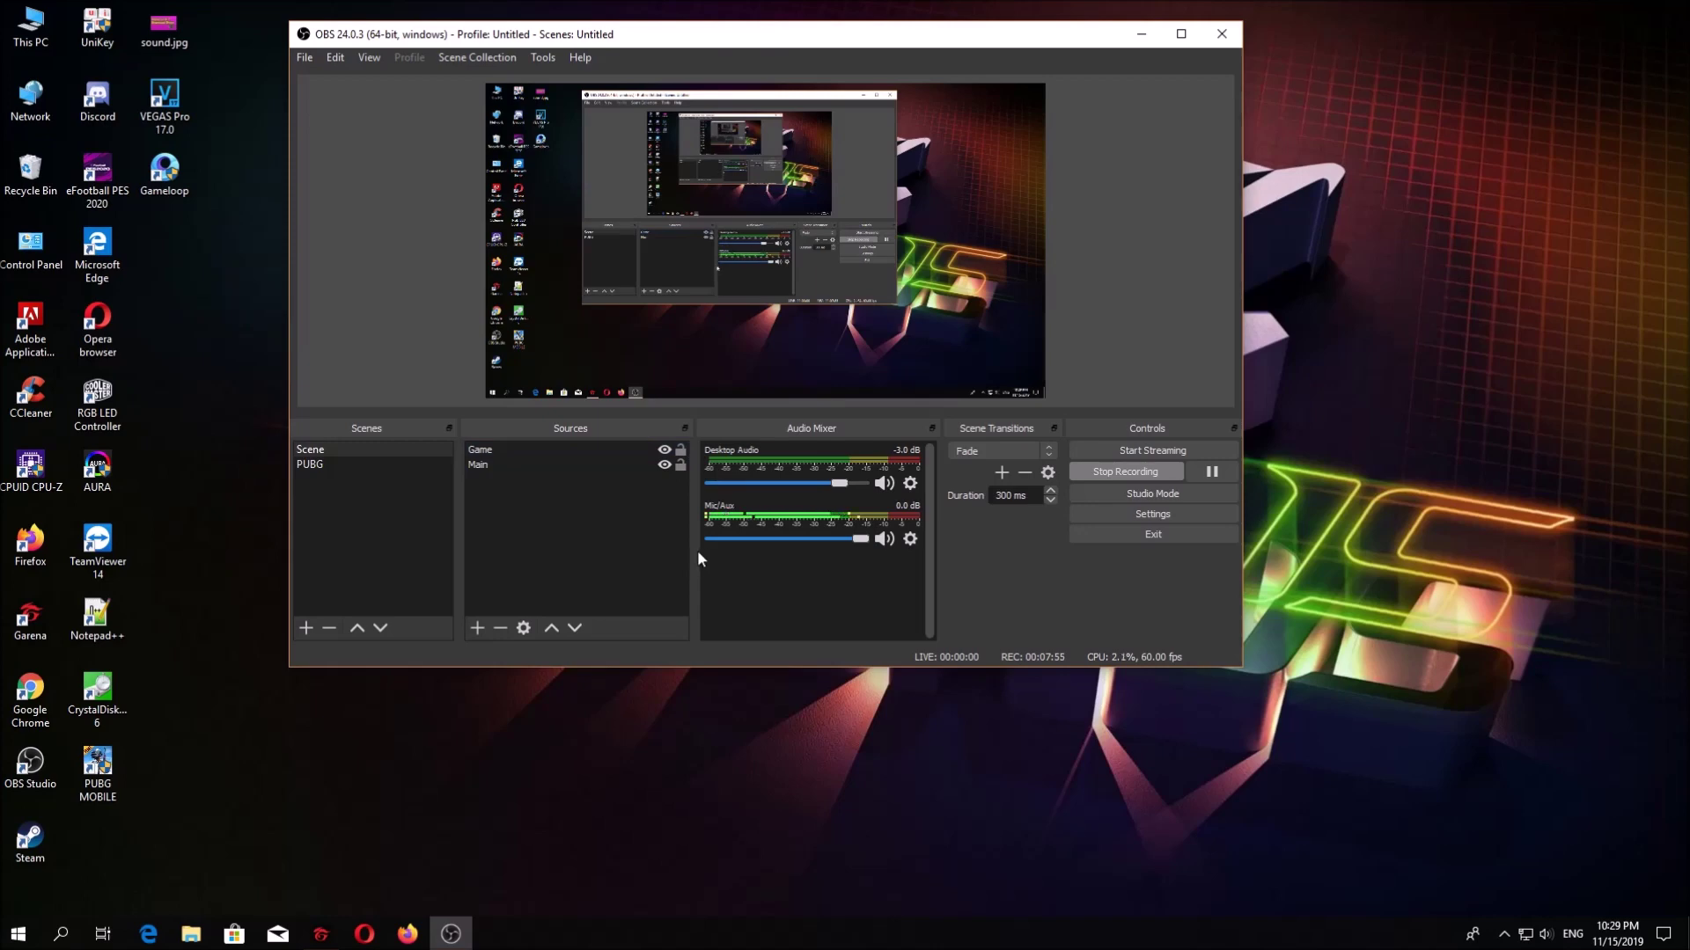
drag(693, 551, 646, 553)
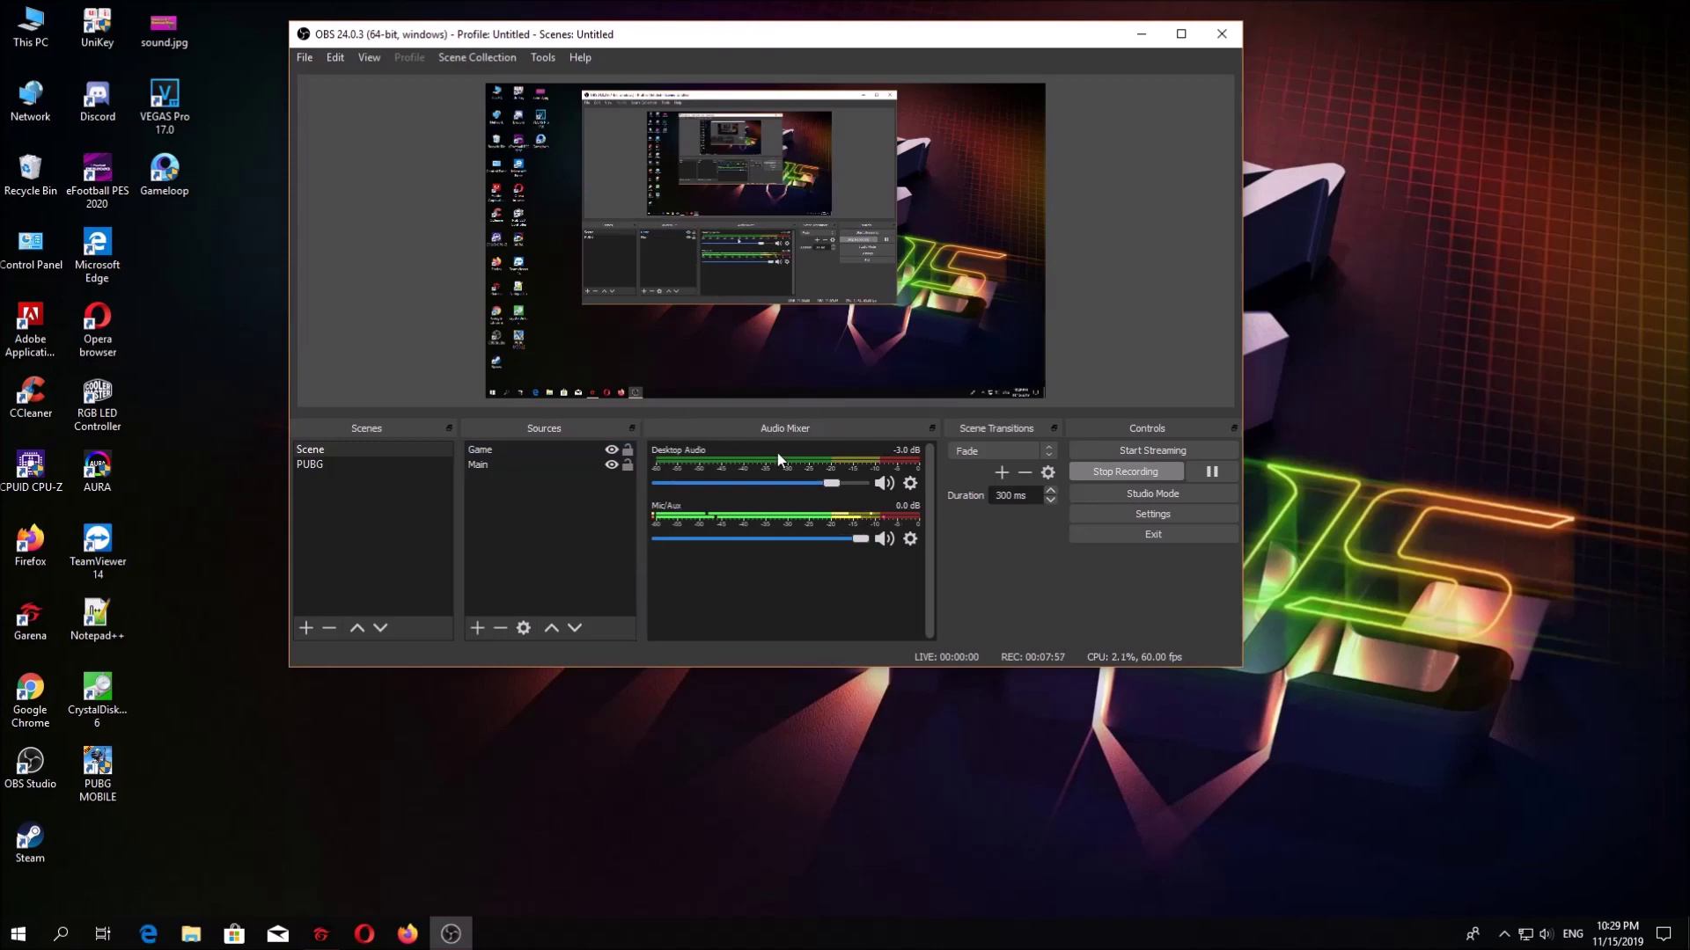
Step: Select the Main source in the scene and reposition the OBS window near the upper middle of the desktop
drag(768, 32, 806, 132)
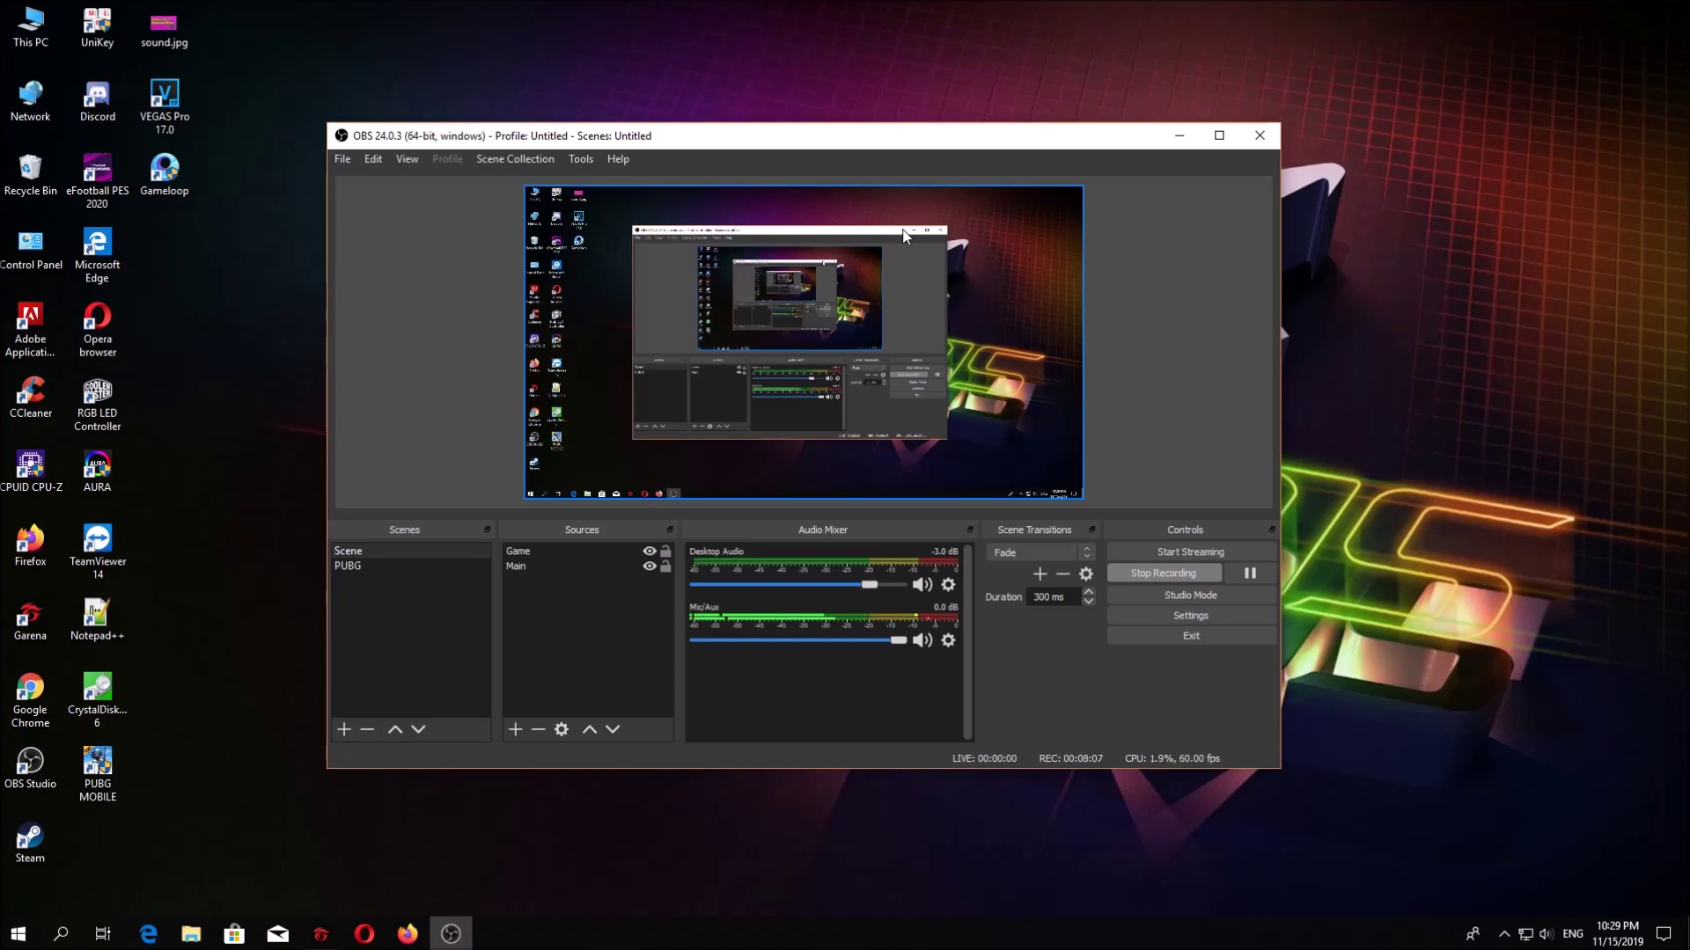
drag(1028, 129, 1129, 224)
click(656, 660)
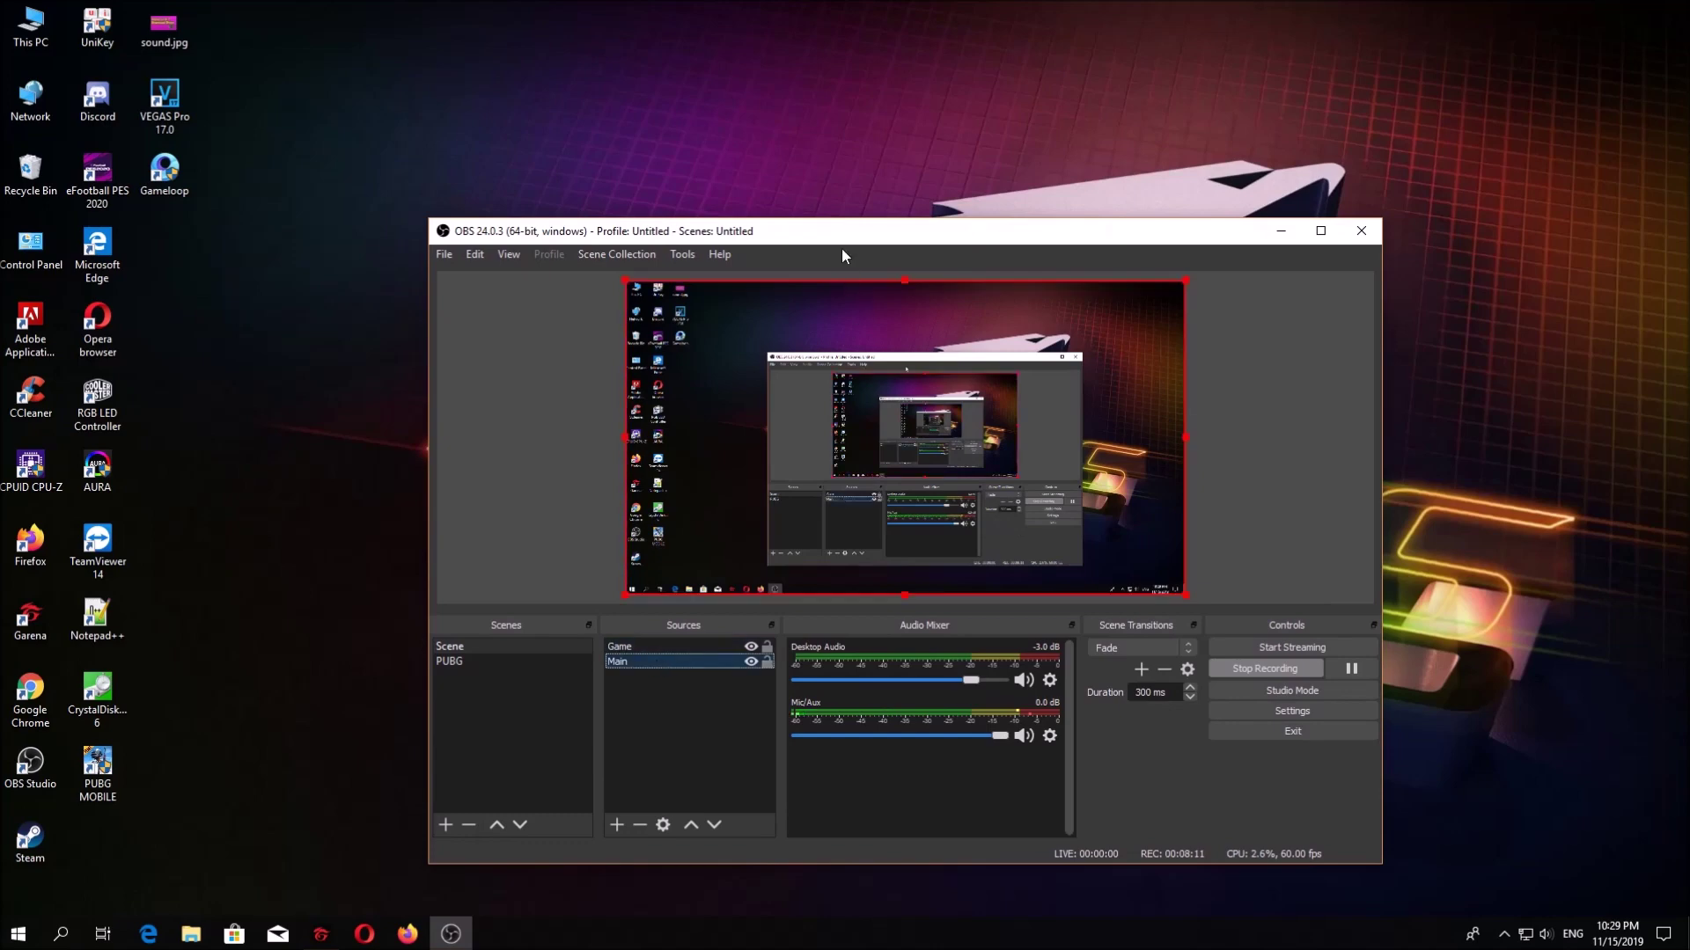
click(903, 274)
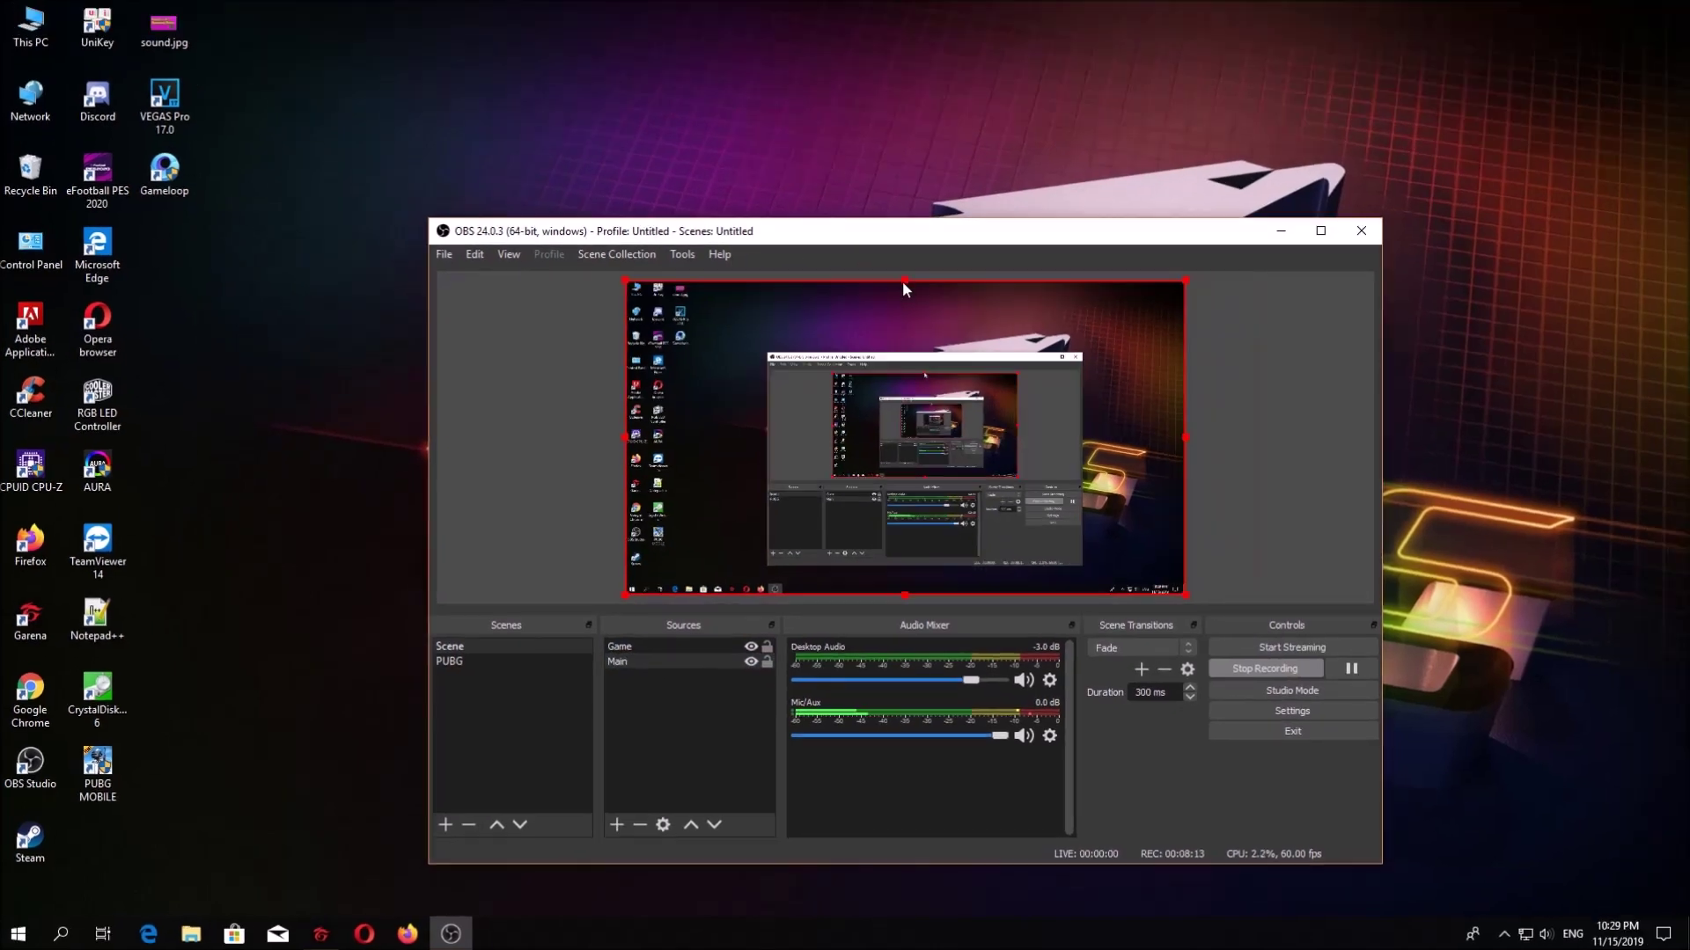
drag(966, 243, 818, 130)
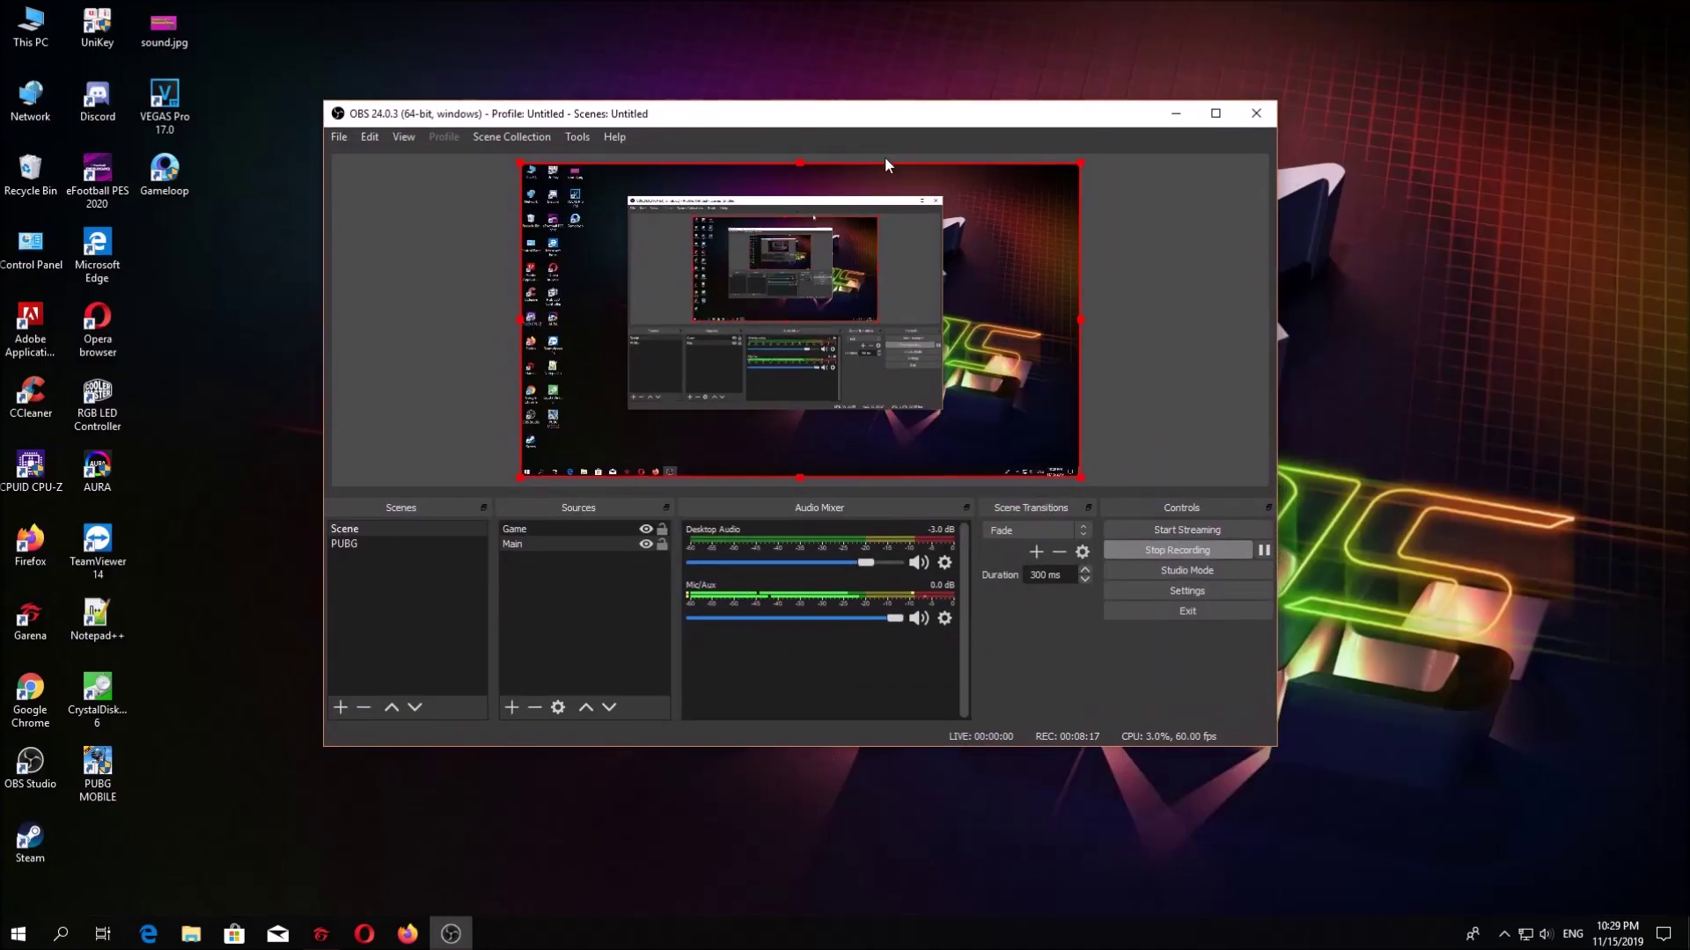